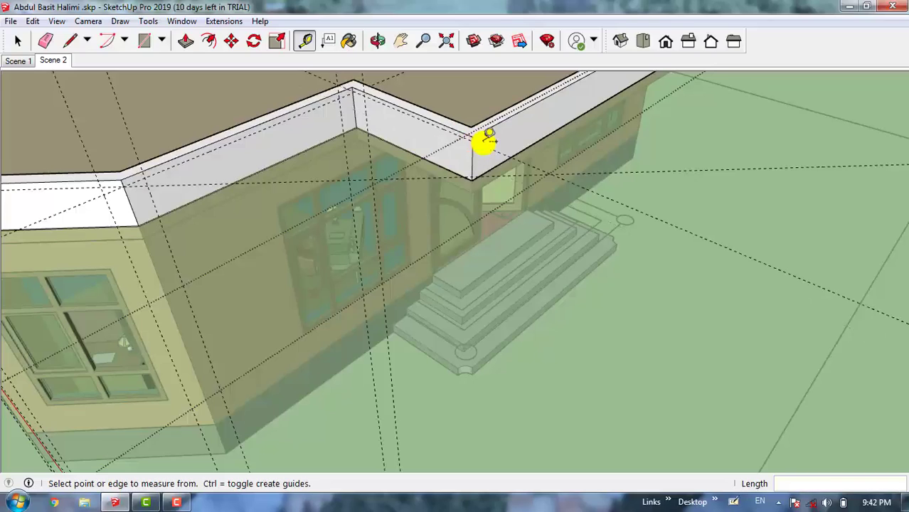
Step: Add vertical guides 20 cm from the parapet's outer corner edge above the entrance steps, one on each adjoining face
scroll(489, 140, up, 5)
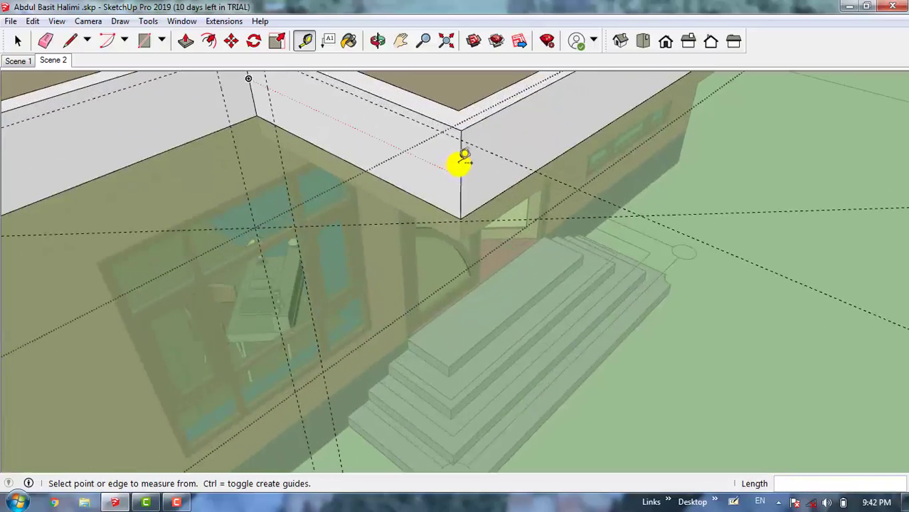
click(462, 158)
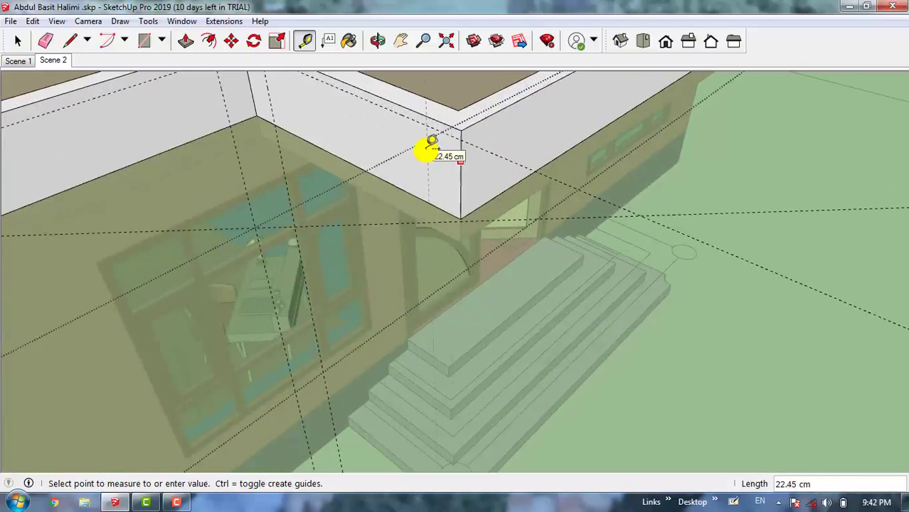
text(20)
key(Return)
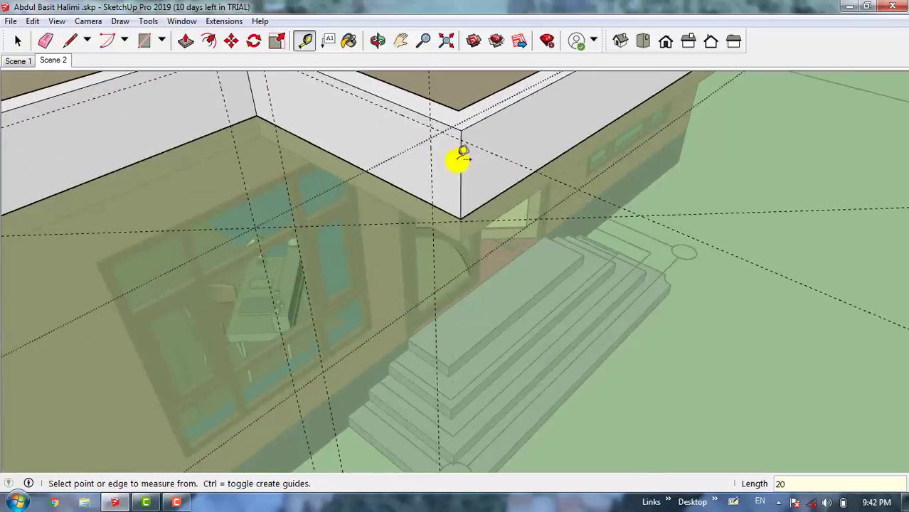
click(463, 165)
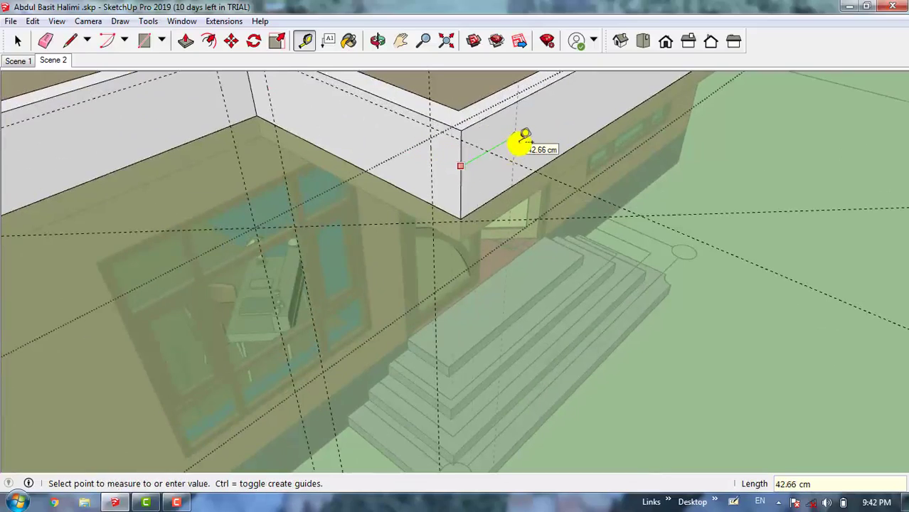
text(20)
key(Return)
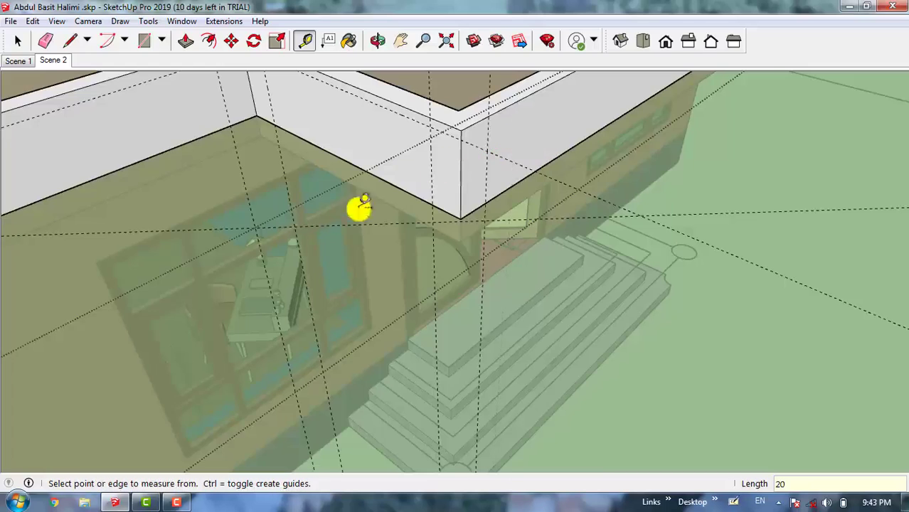
Step: Add a guide 7 cm below the top edge of the long front parapet face above the entrance
middle_drag(279, 243, 222, 298)
scroll(222, 298, down, 2)
scroll(600, 57, up, 6)
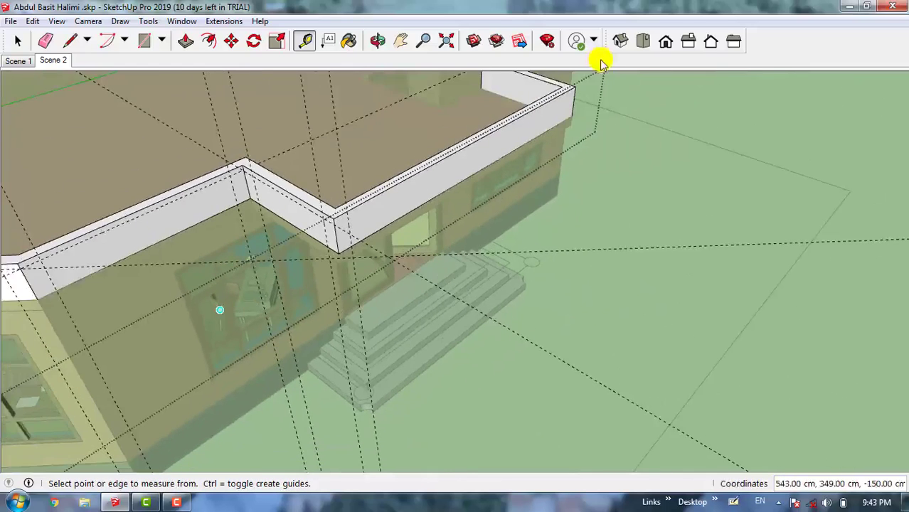
scroll(562, 121, down, 2)
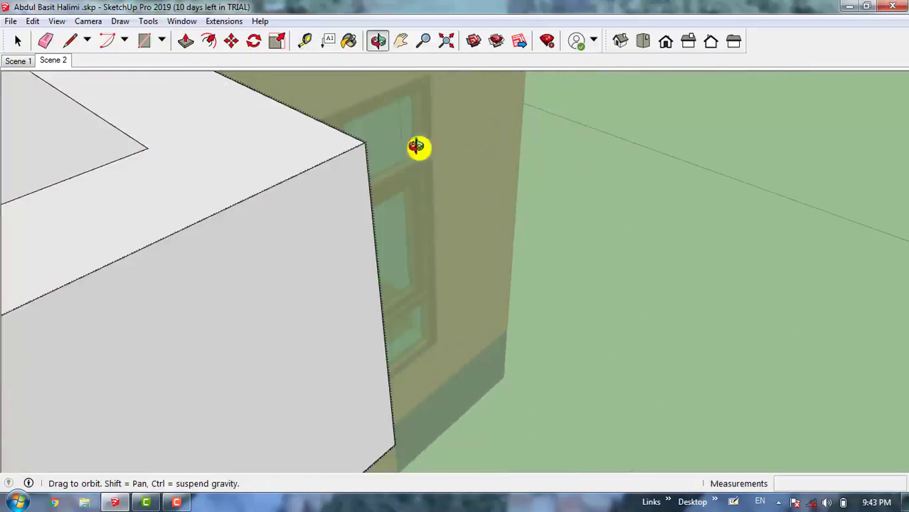
middle_drag(420, 146, 116, 208)
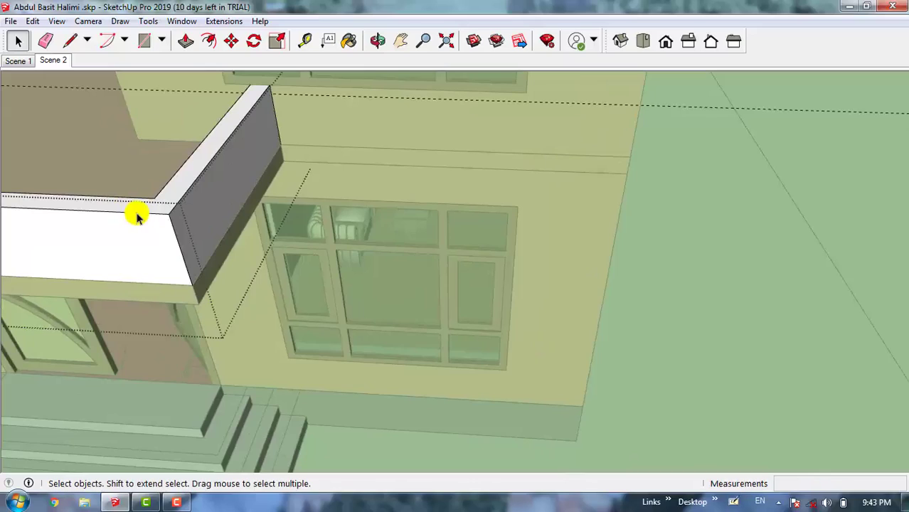
key(t)
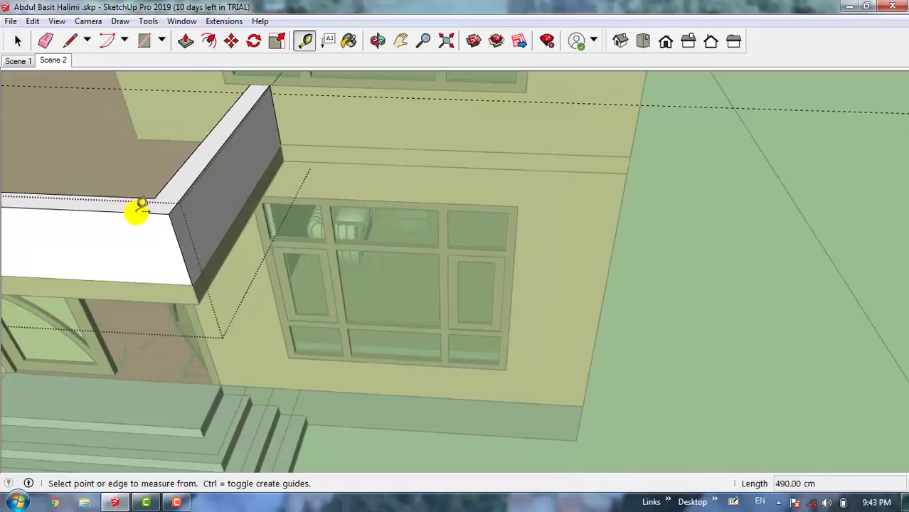
click(137, 212)
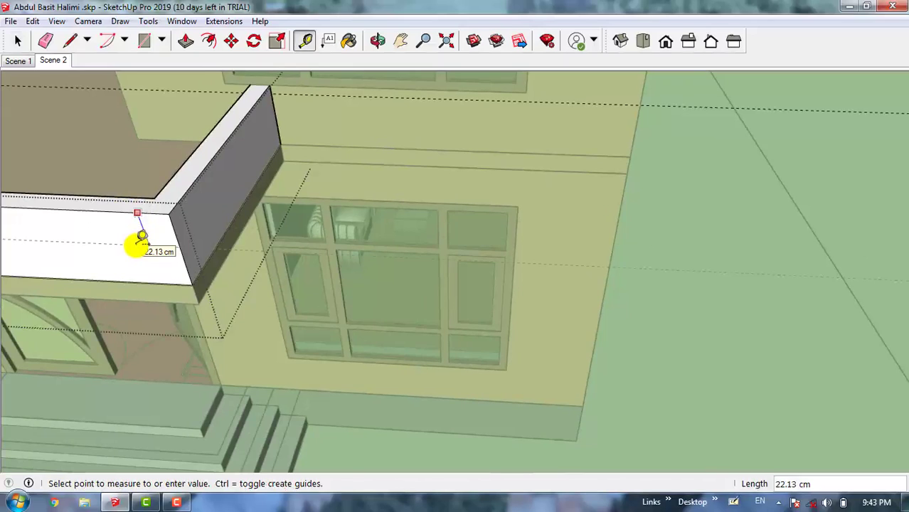
text(7)
key(Return)
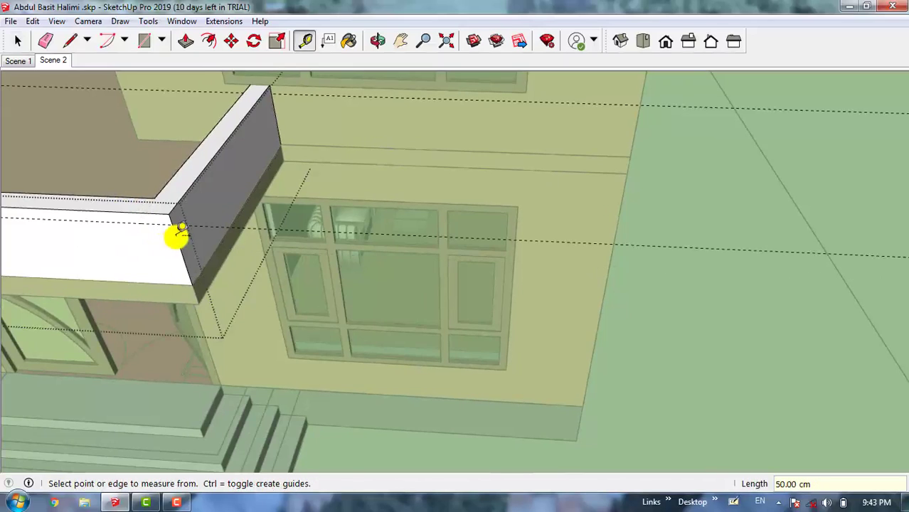
Step: Add vertical guides 20 cm from the parapet corner at the far end of the front face, one on each adjoining face
click(174, 233)
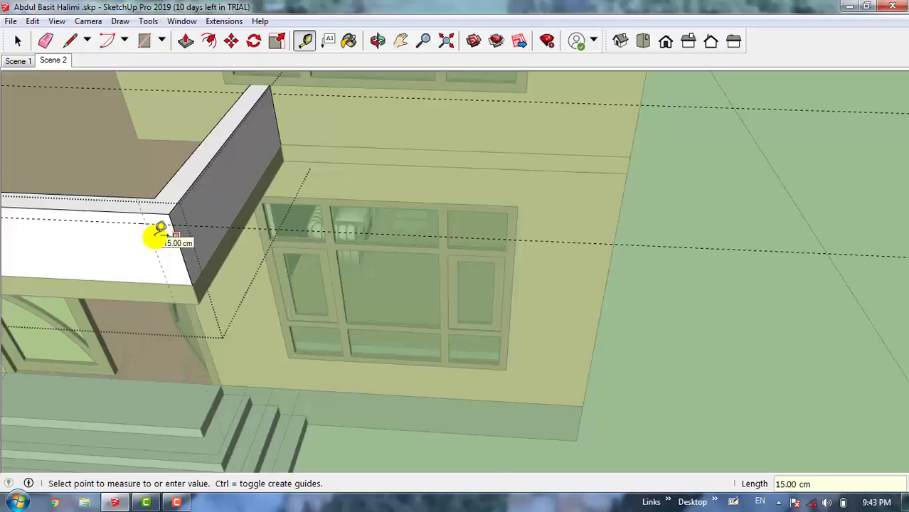
text(20)
key(Return)
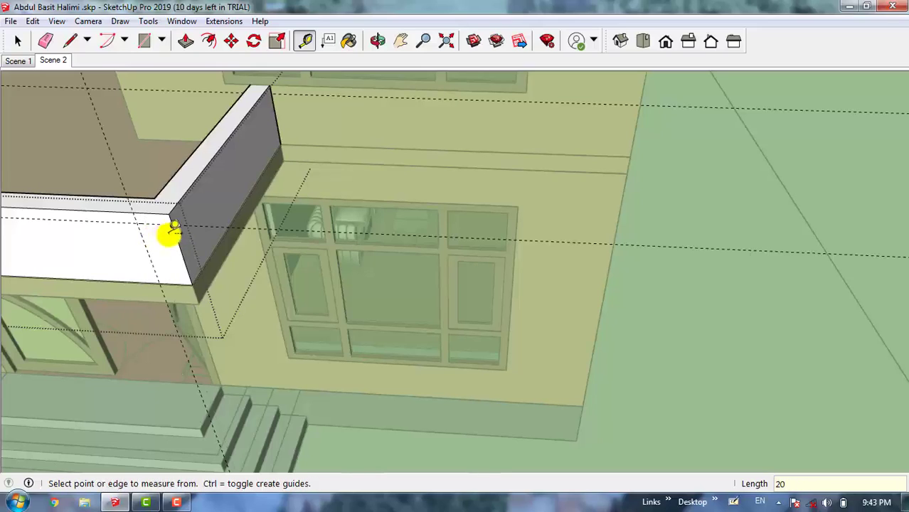
click(177, 237)
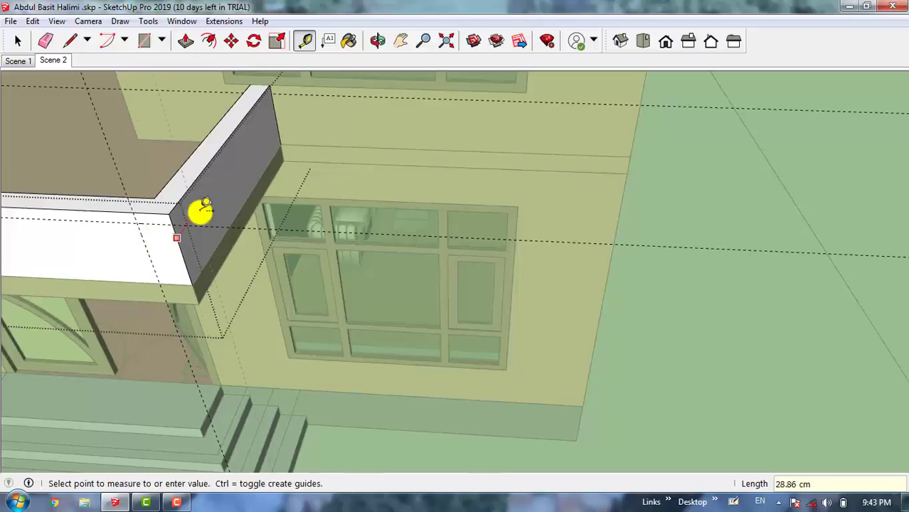
text(20)
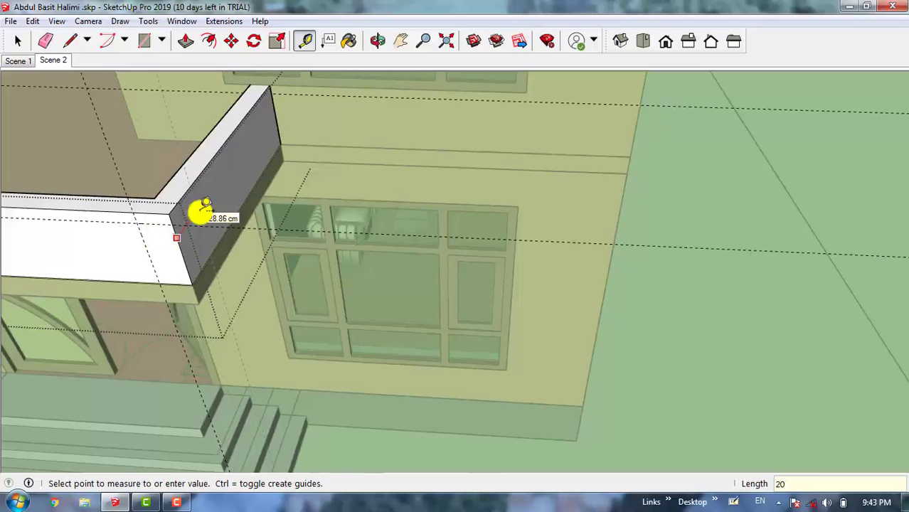
key(Return)
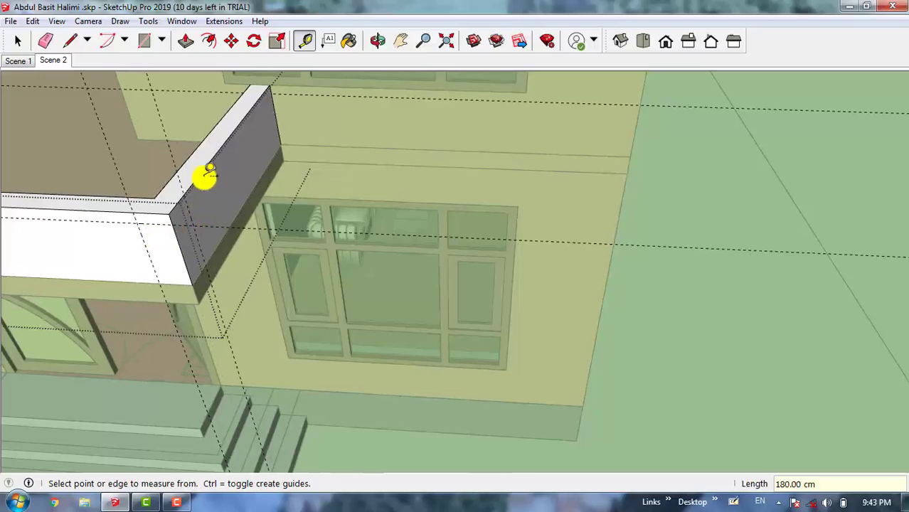
Step: On the short side parapet face, add guides 7 cm below its top edge and 20 cm from its house-wall end
click(201, 173)
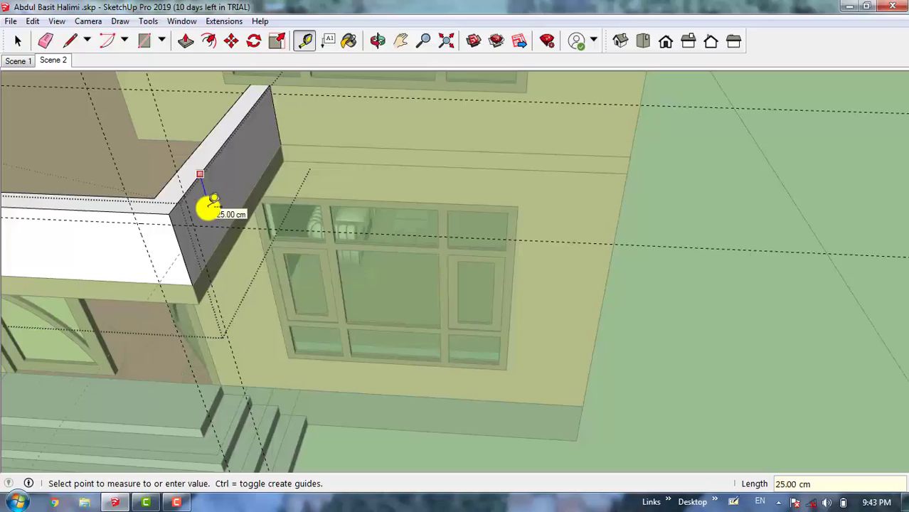
text(7)
key(Return)
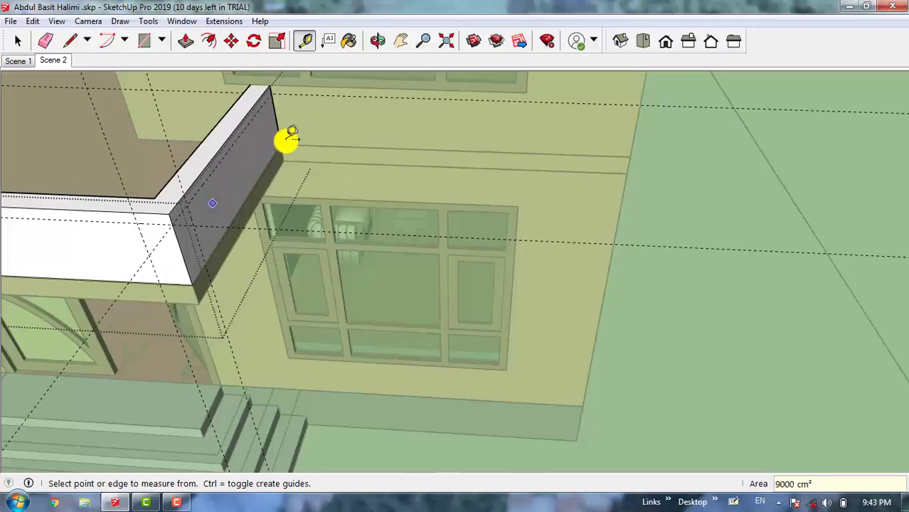
scroll(288, 135, up, 1)
scroll(285, 128, up, 3)
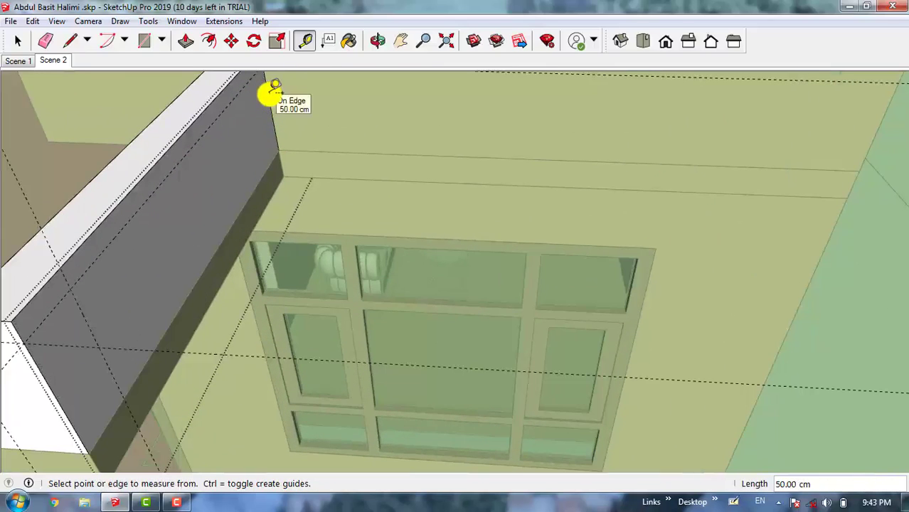
click(267, 94)
text(2)
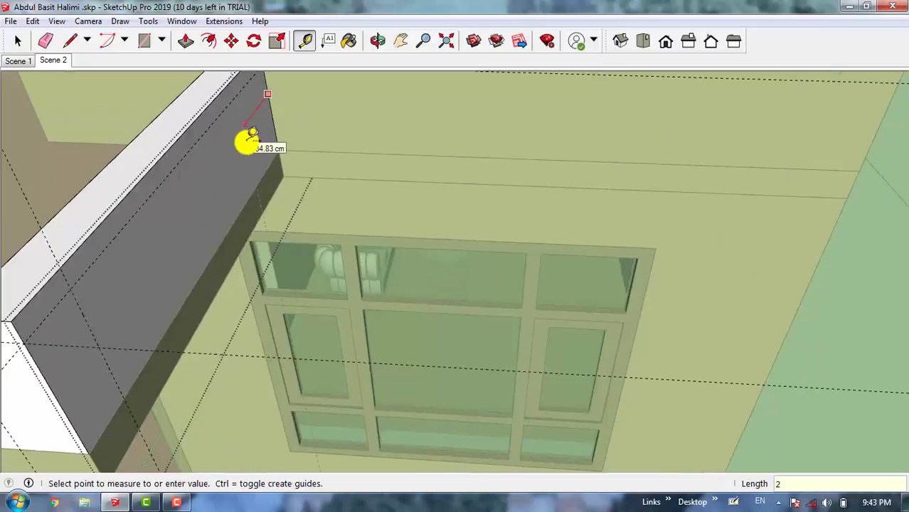
text(00)
key(Return)
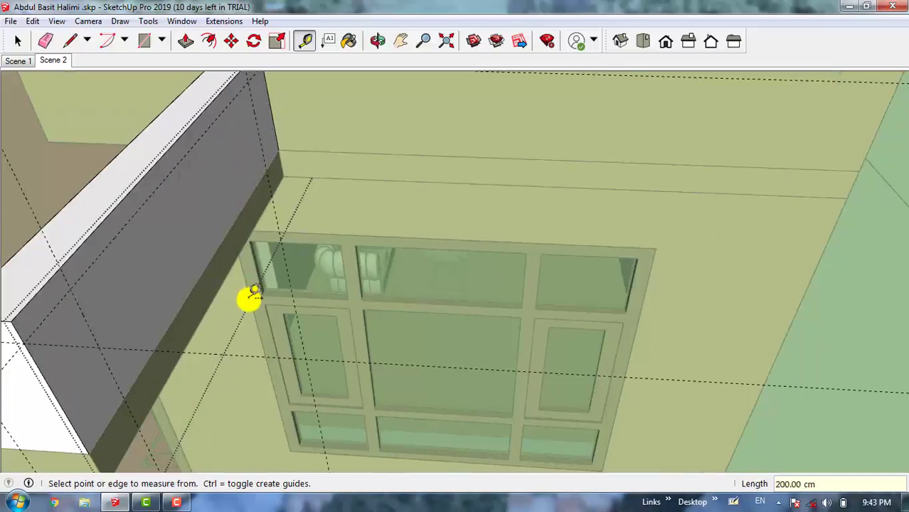
Step: Draw a rectangle of about 140 by 43 cm on the side parapet face, between the guides and down to its bottom edge
key(space)
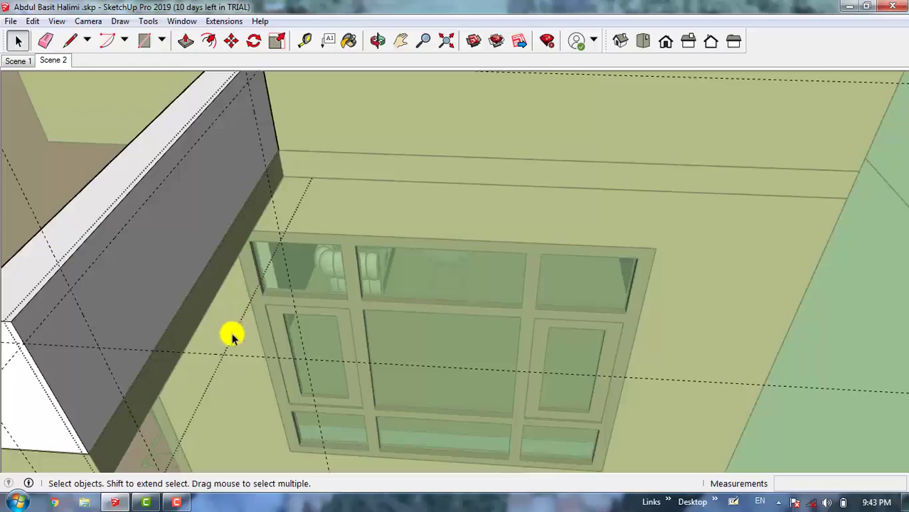
key(o)
drag(156, 298, 114, 228)
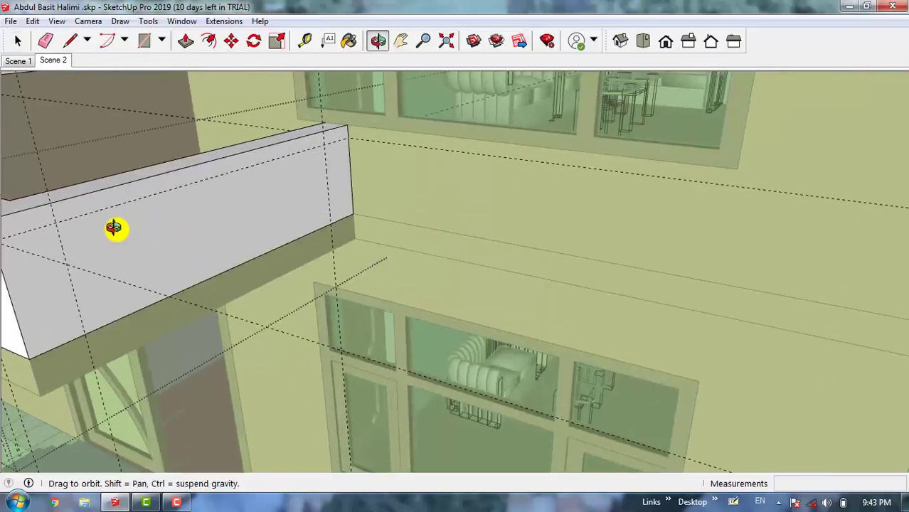
key(r)
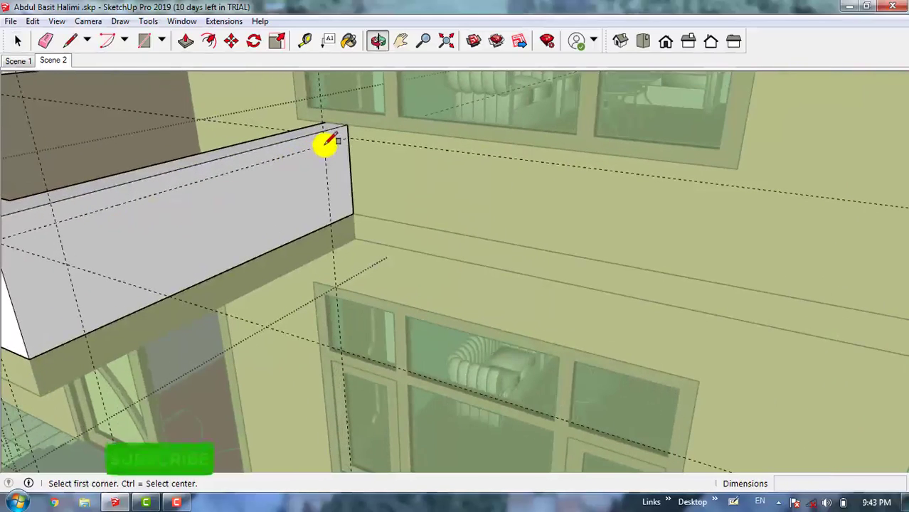
click(324, 144)
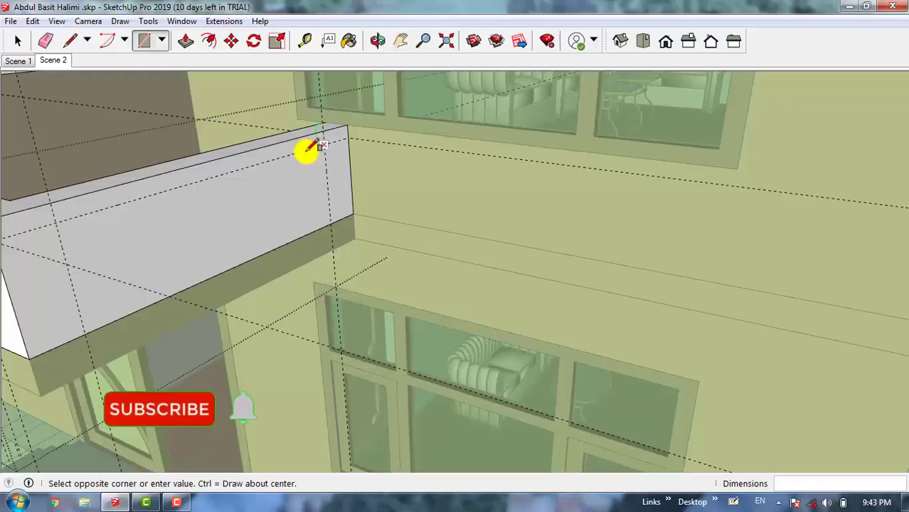
click(85, 330)
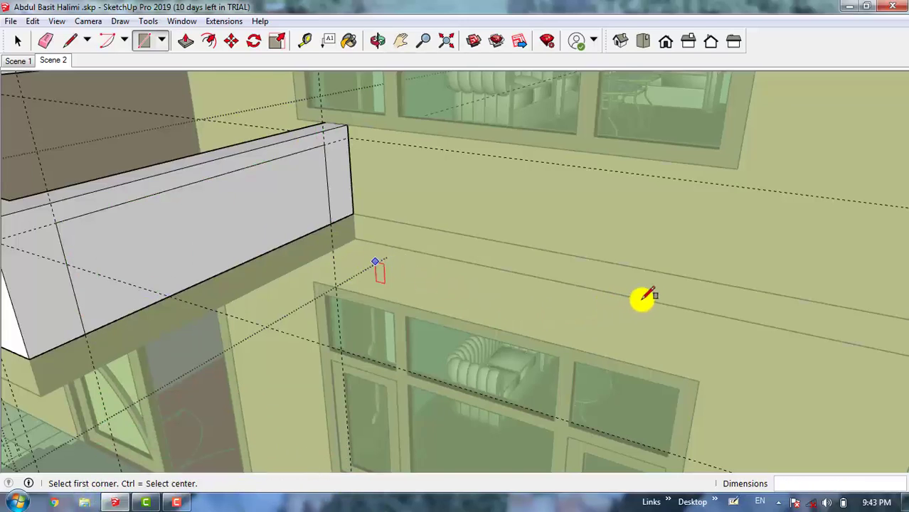
Step: Draw a 450 by 43 cm rectangle on the long front parapet face, between the guides and down to its bottom edge
scroll(644, 298, down, 2)
scroll(643, 299, down, 2)
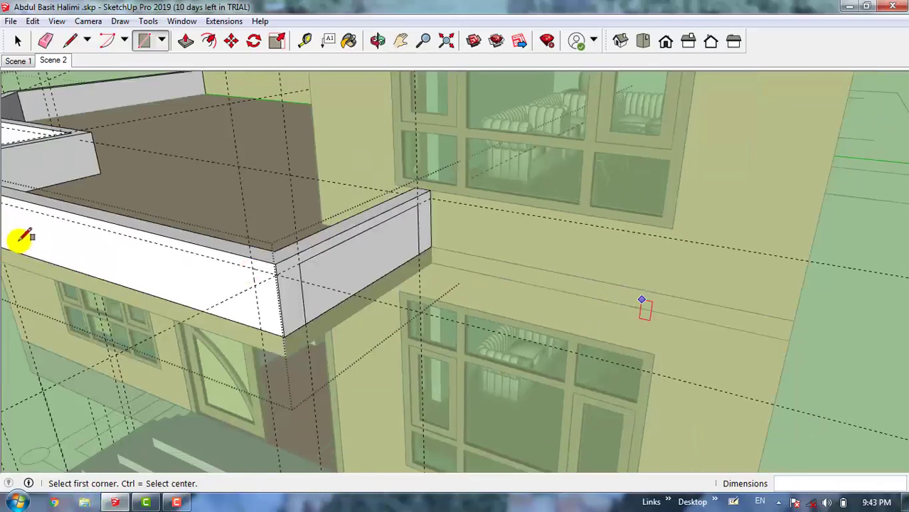
scroll(71, 259, up, 1)
scroll(112, 260, up, 1)
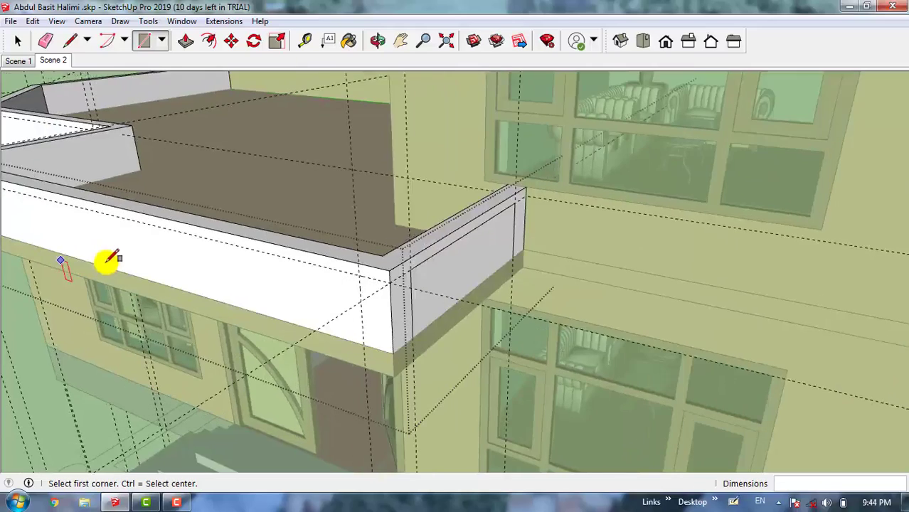
scroll(285, 265, up, 1)
scroll(377, 269, up, 1)
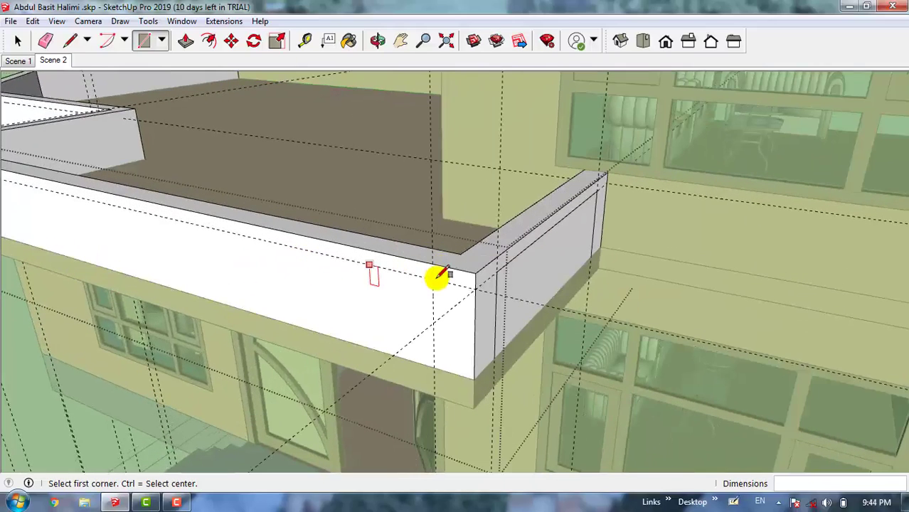
click(435, 278)
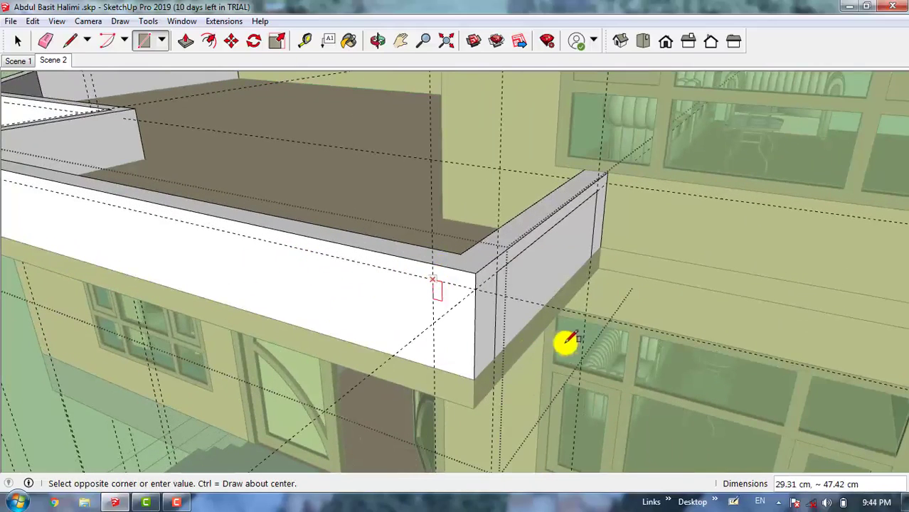
scroll(663, 318, down, 3)
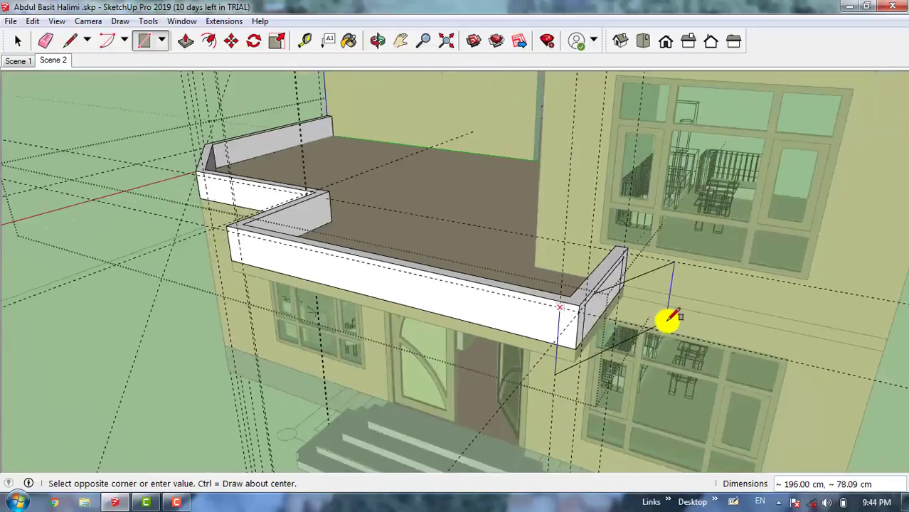
scroll(206, 254, up, 3)
scroll(363, 258, up, 4)
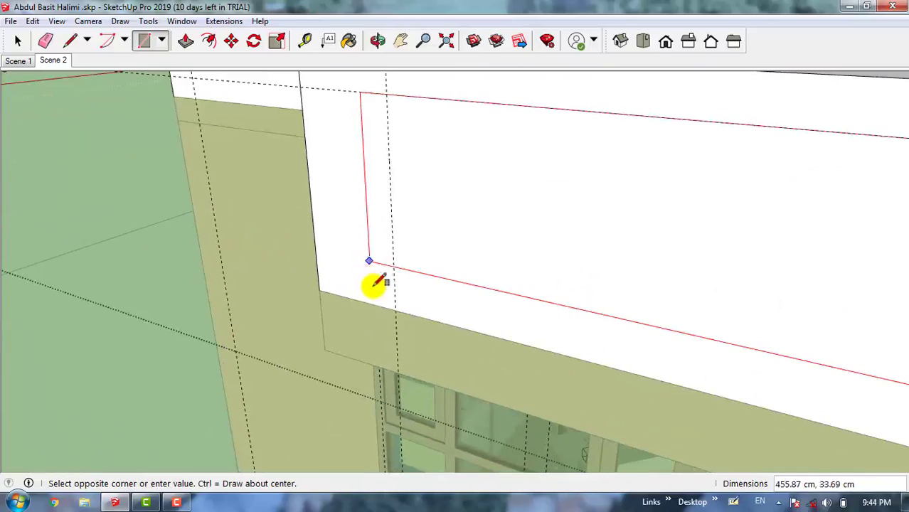
click(396, 310)
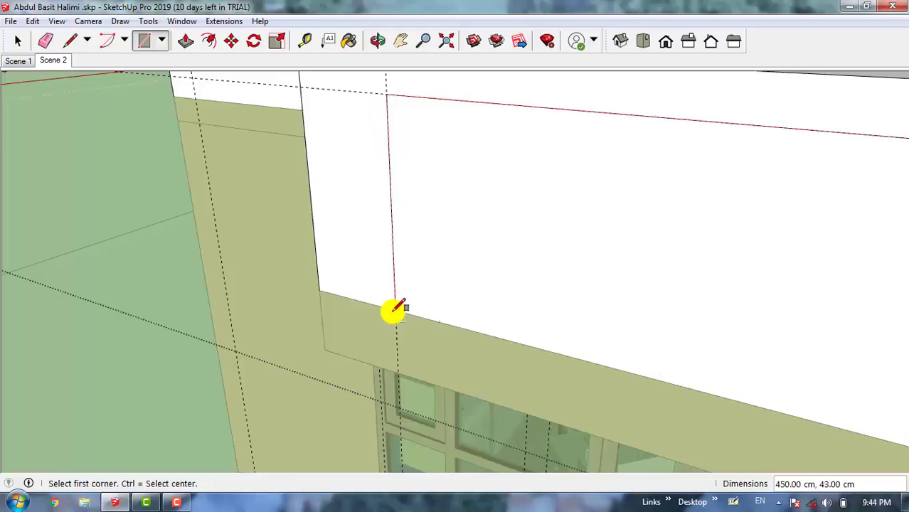
Step: Draw a 230 by 43 cm rectangle on the parapet face between the angled section and the inner corner, from the guides to its bottom edge
scroll(501, 357, down, 5)
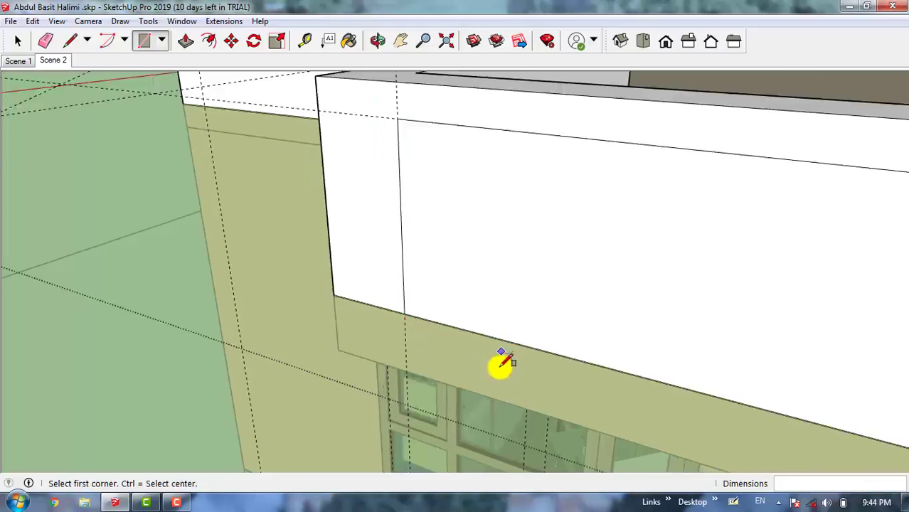
scroll(261, 102, up, 4)
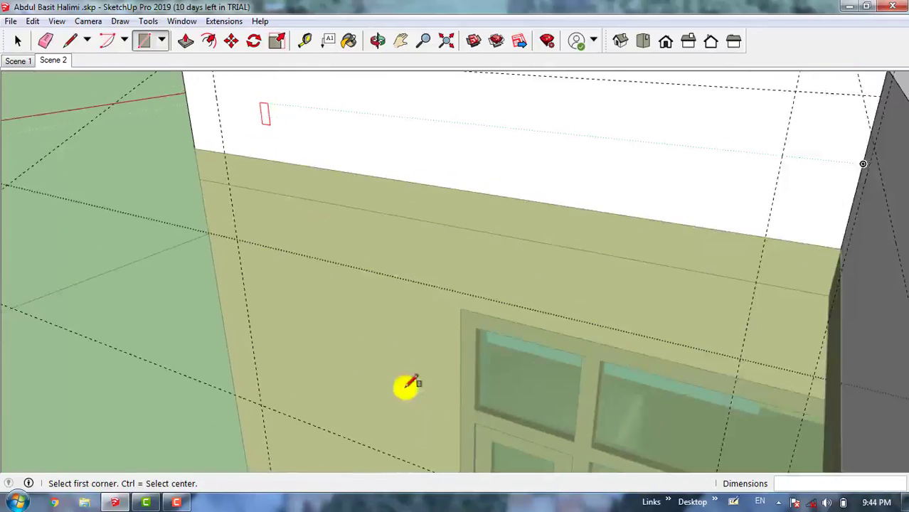
scroll(457, 402, down, 2)
scroll(231, 116, up, 1)
scroll(237, 117, up, 1)
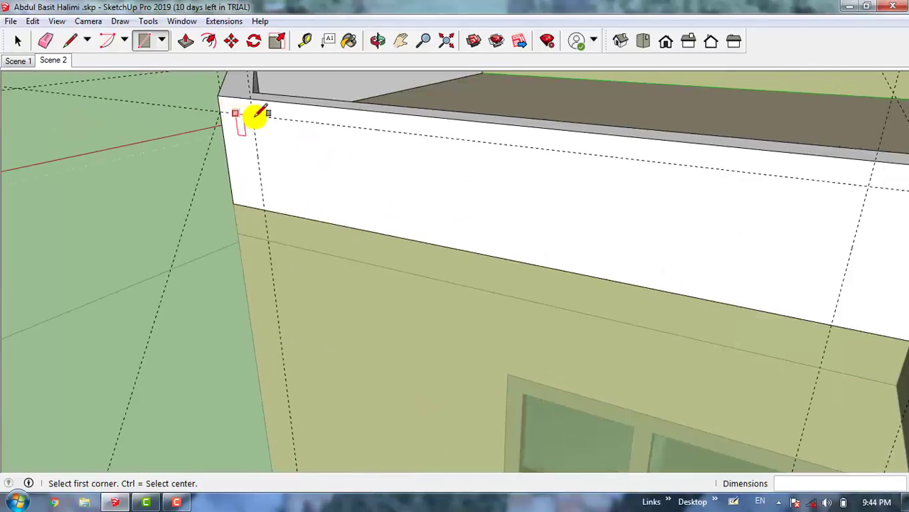
click(258, 113)
scroll(264, 228, down, 3)
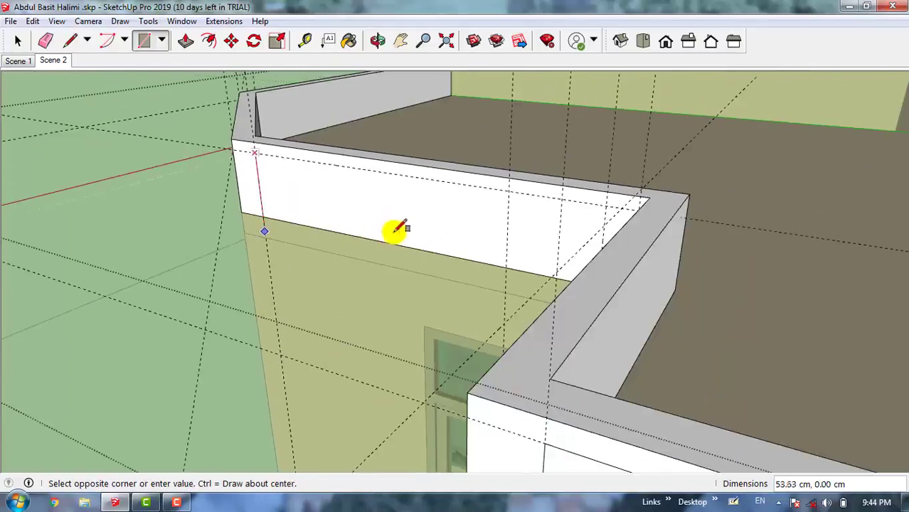
scroll(512, 245, up, 1)
scroll(514, 247, up, 1)
scroll(579, 267, up, 1)
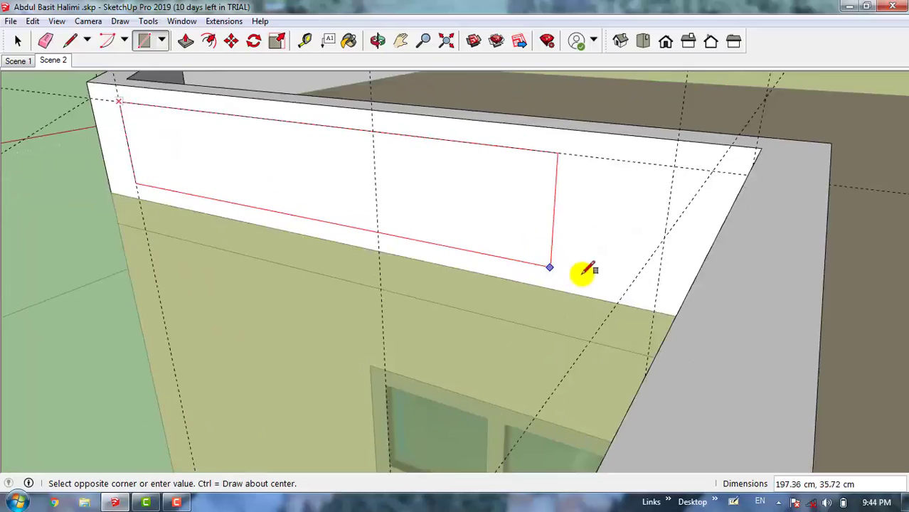
scroll(653, 306, up, 1)
scroll(653, 306, up, 2)
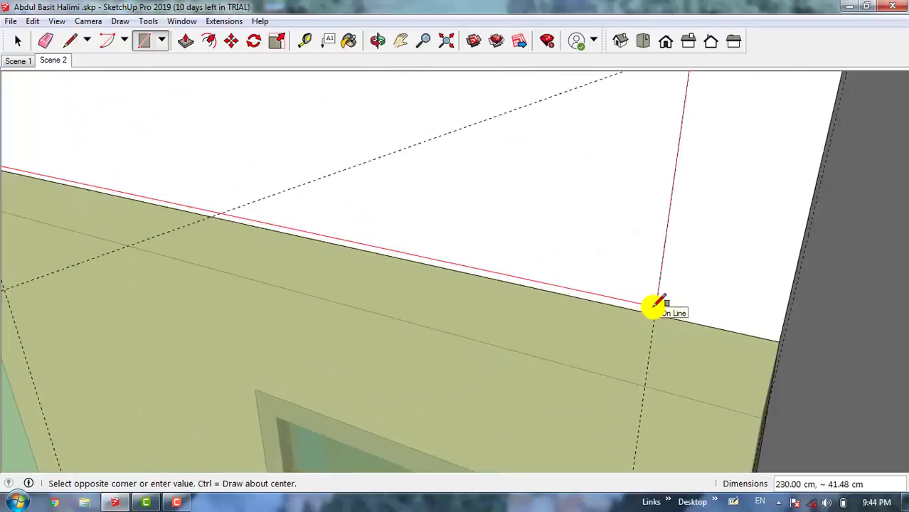
click(654, 306)
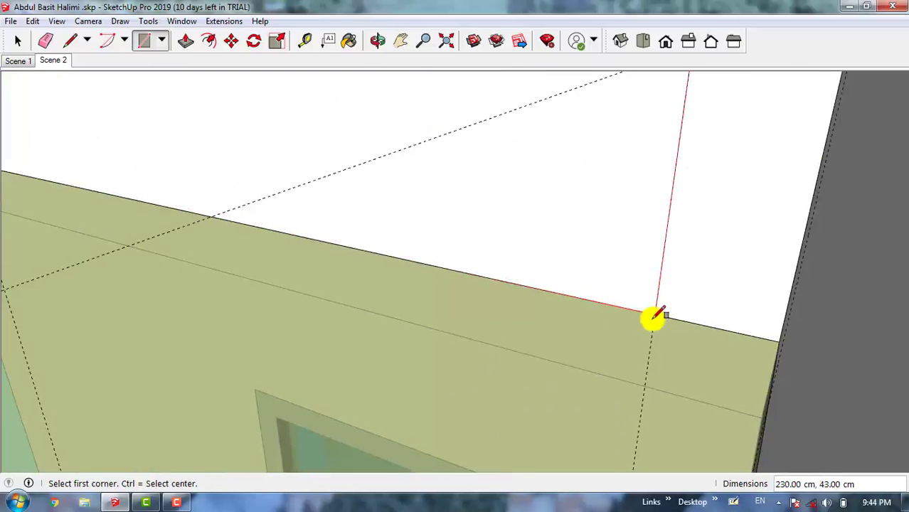
Step: Add a horizontal guide 7 cm below the top edge of the short parapet face adjoining the inner corner
mouse_move(504, 317)
middle_down()
mouse_move(493, 283)
mouse_move(666, 297)
middle_up()
drag(635, 326, 524, 355)
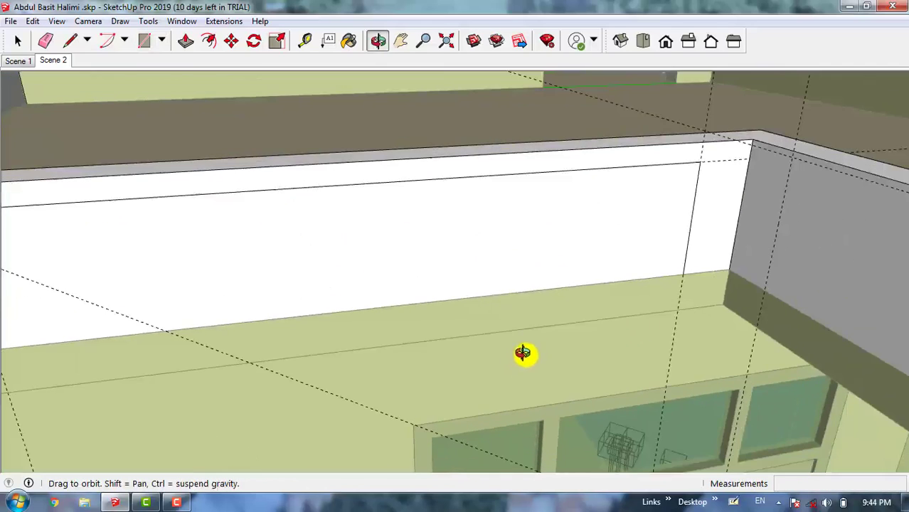
drag(727, 284, 792, 246)
key(r)
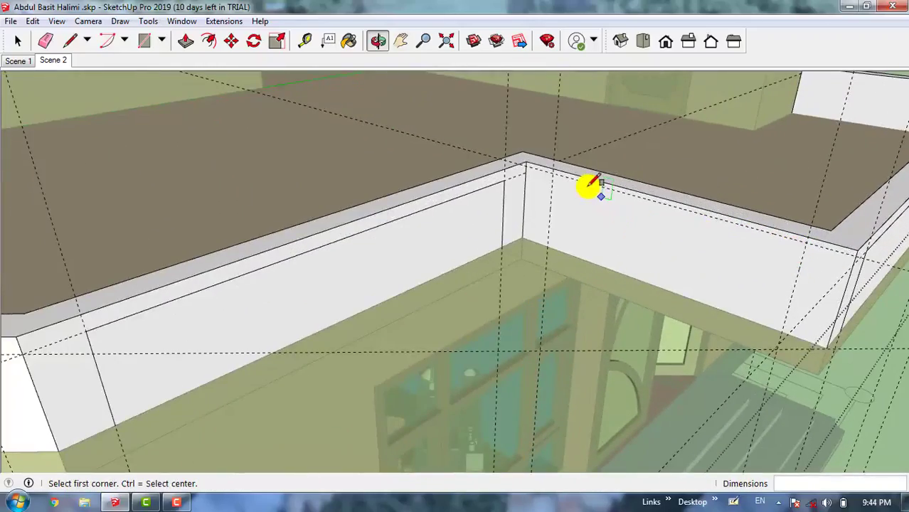
scroll(555, 173, up, 3)
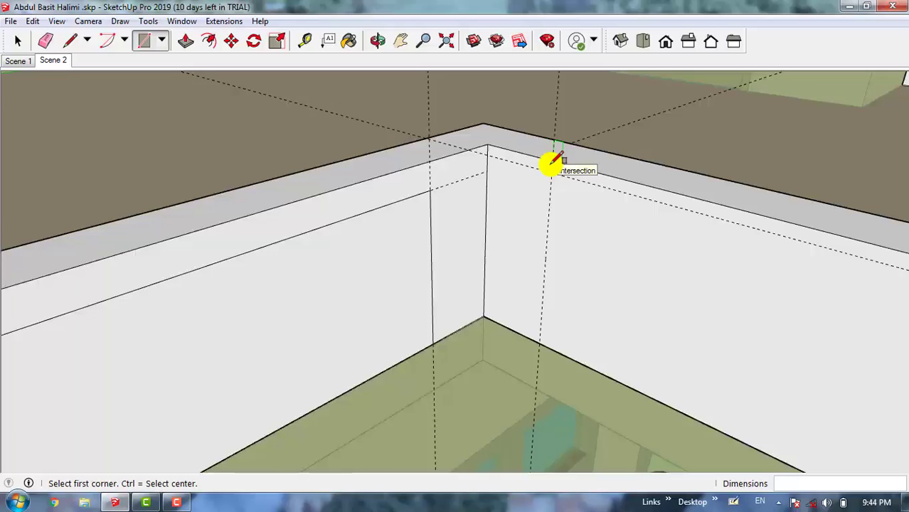
key(t)
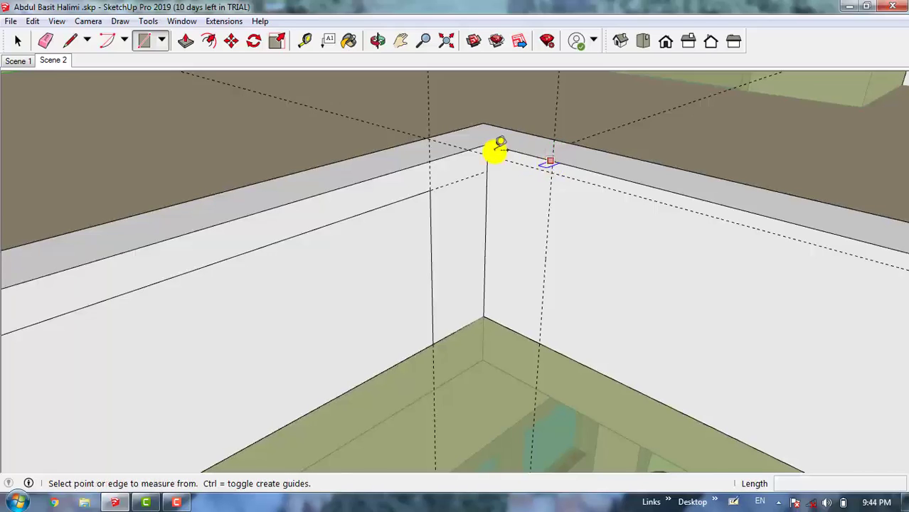
click(502, 146)
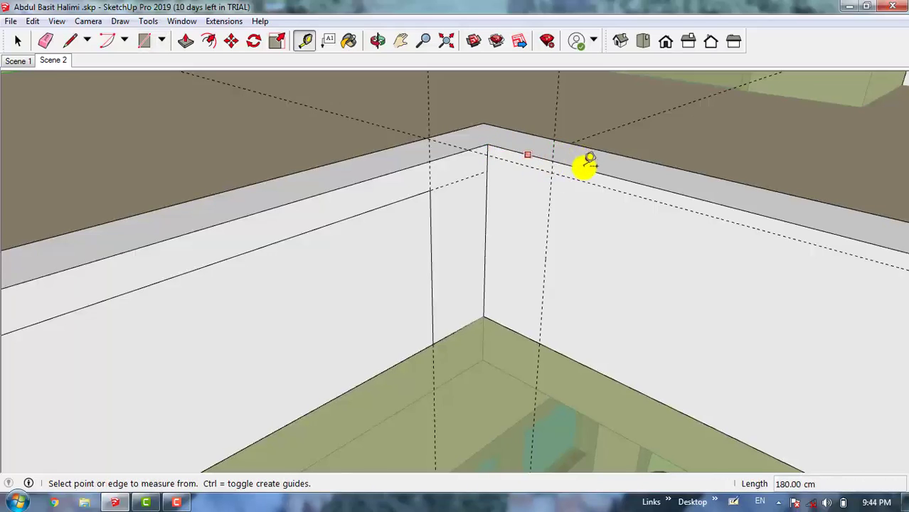
click(584, 169)
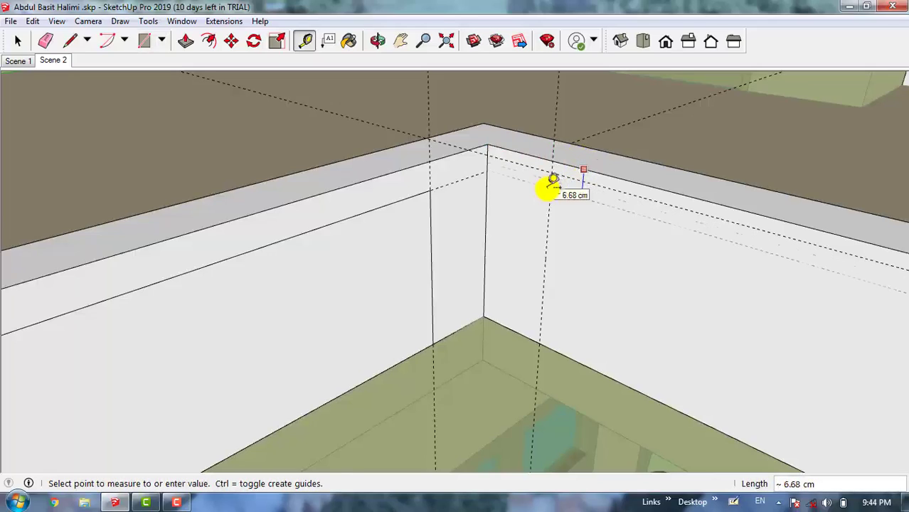
click(493, 163)
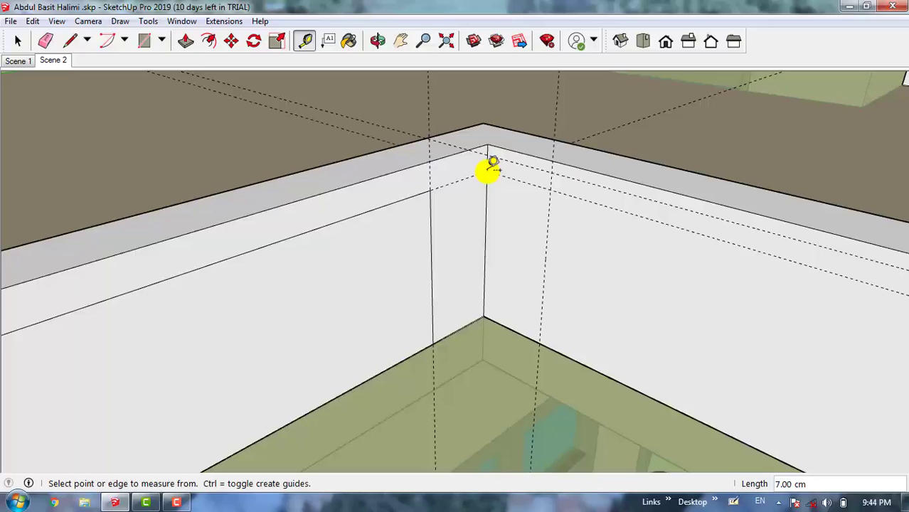
Step: Draw a rectangle of about 142 by 43 cm on the short parapet face beside the inner corner, between the guides and down to its bottom edge
key(r)
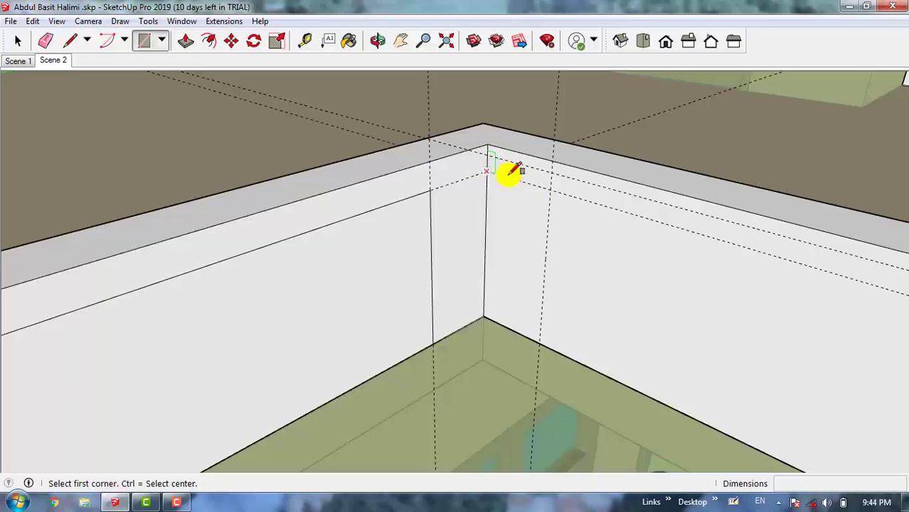
click(551, 189)
scroll(487, 186, down, 5)
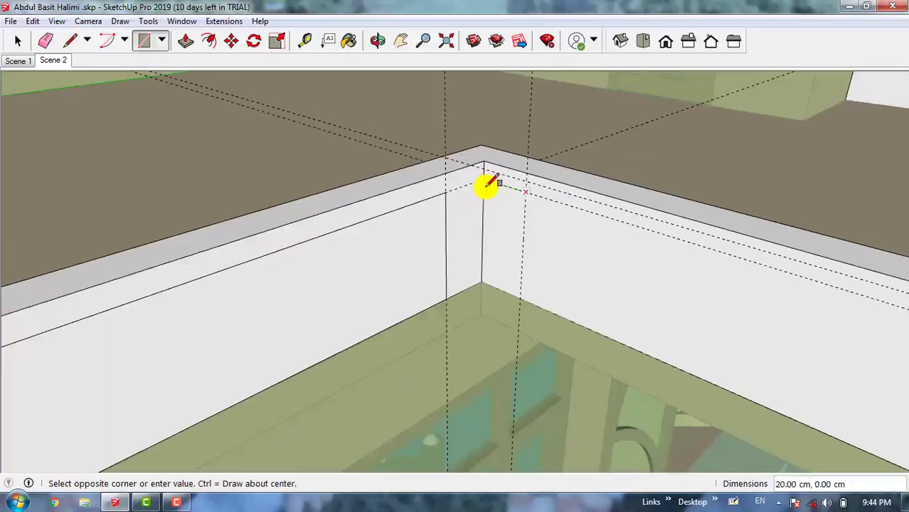
scroll(621, 270, up, 2)
scroll(621, 269, up, 6)
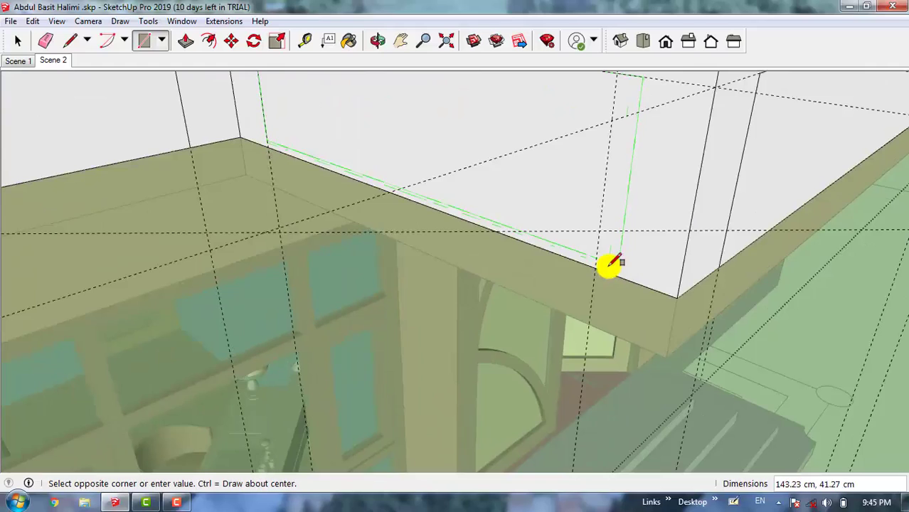
click(598, 268)
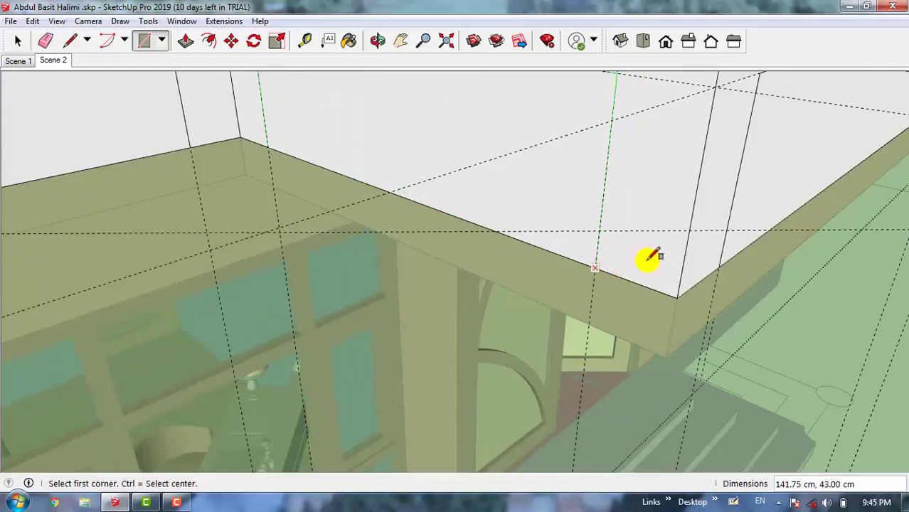
Step: Draw a rectangle of about 186 by 43 cm on the angled parapet face, between the guides and down to its bottom edge
scroll(781, 265, down, 8)
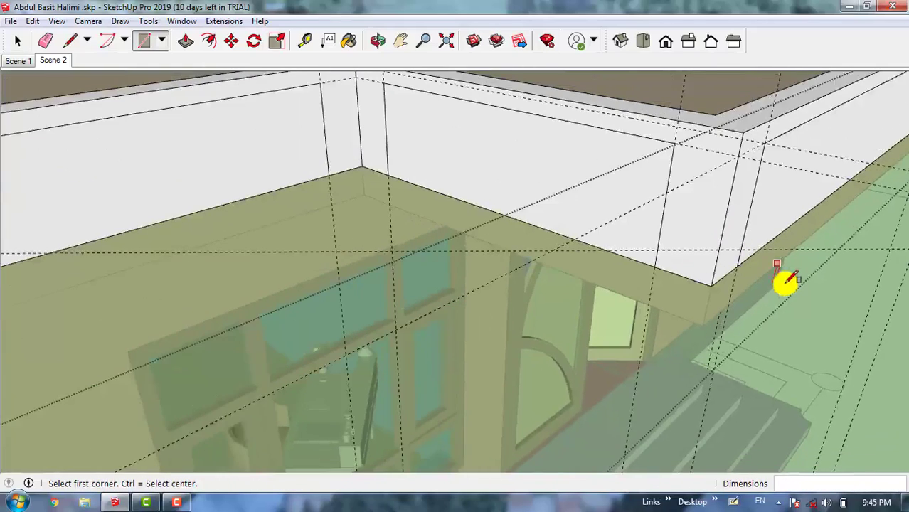
scroll(799, 267, down, 2)
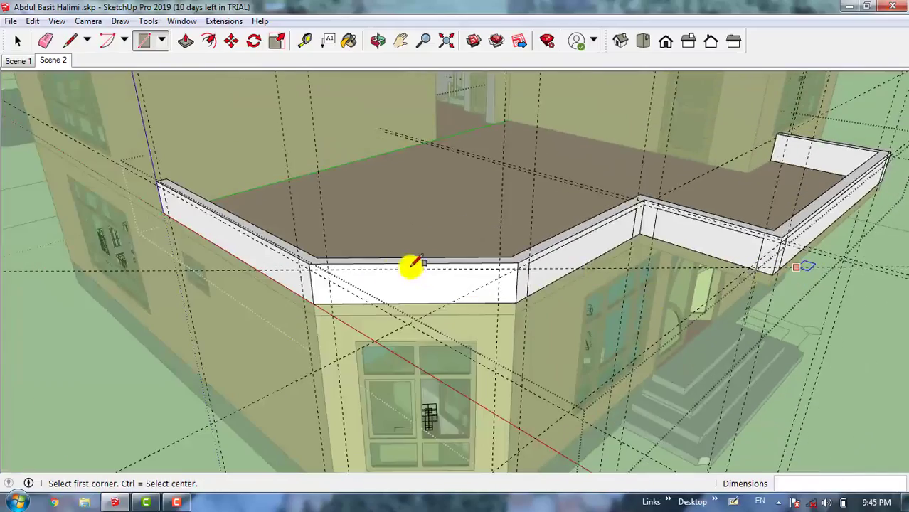
scroll(398, 269, up, 3)
scroll(300, 271, up, 4)
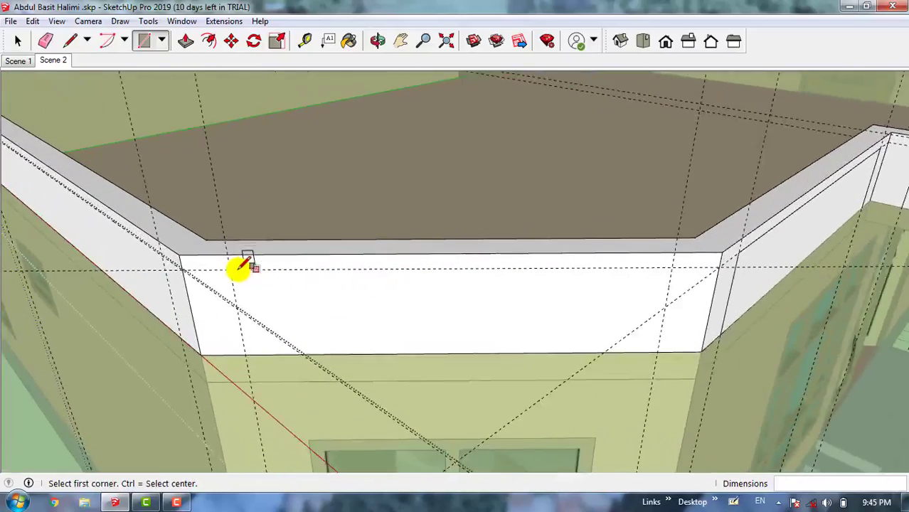
click(227, 270)
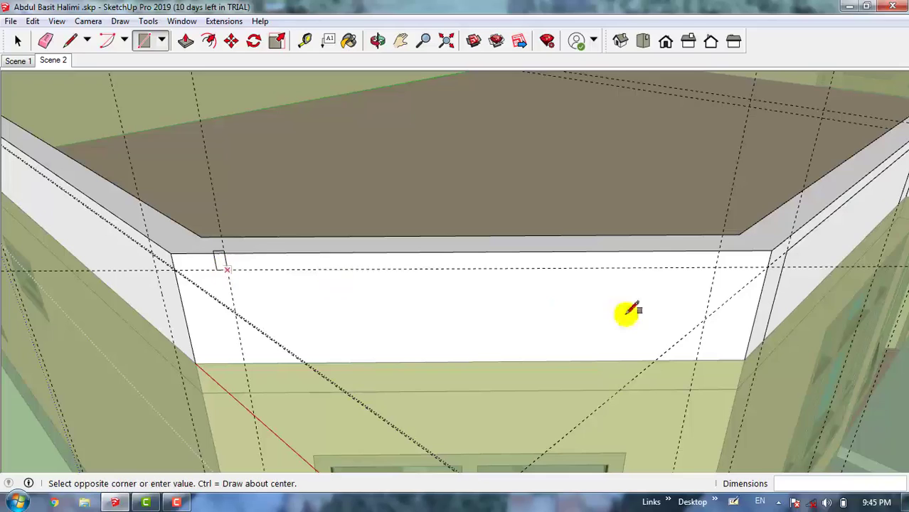
click(699, 357)
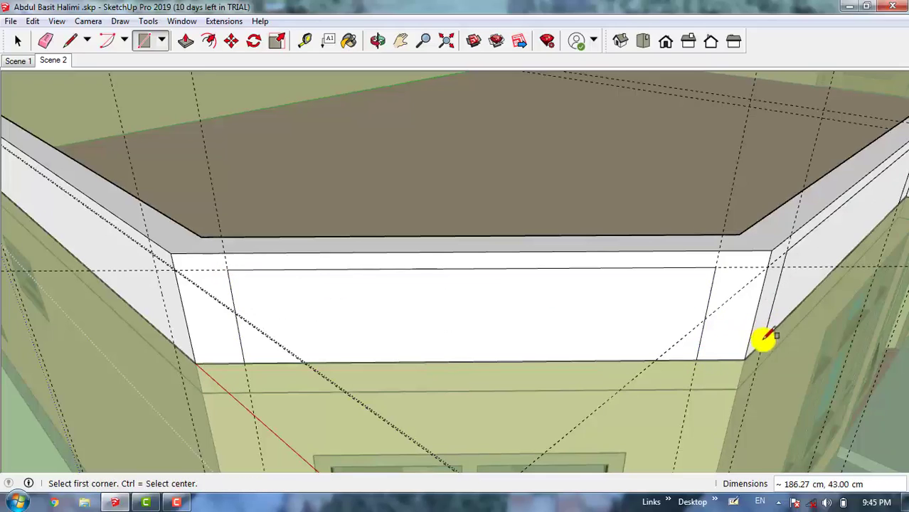
Step: Draw a 350 by 43 cm rectangle on the parapet face between the house wall and the angled section, from the guides to its bottom edge
scroll(796, 347, down, 4)
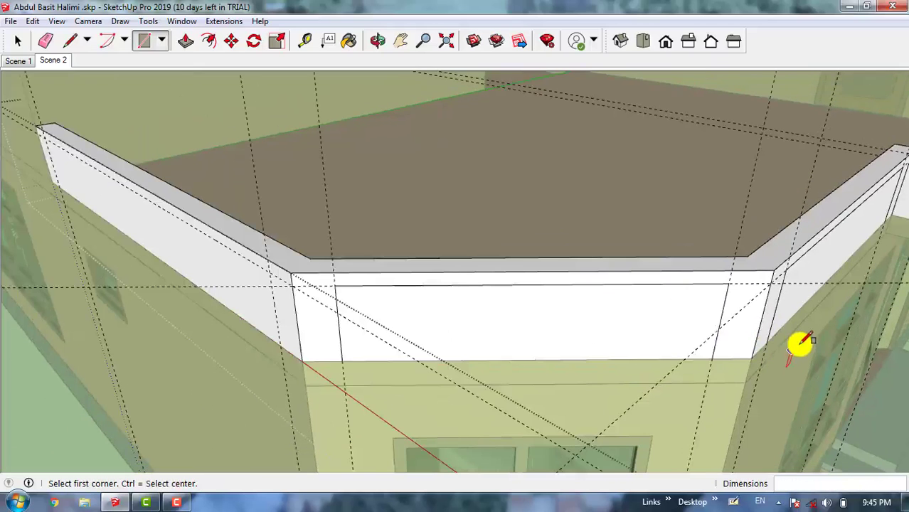
scroll(84, 177, up, 5)
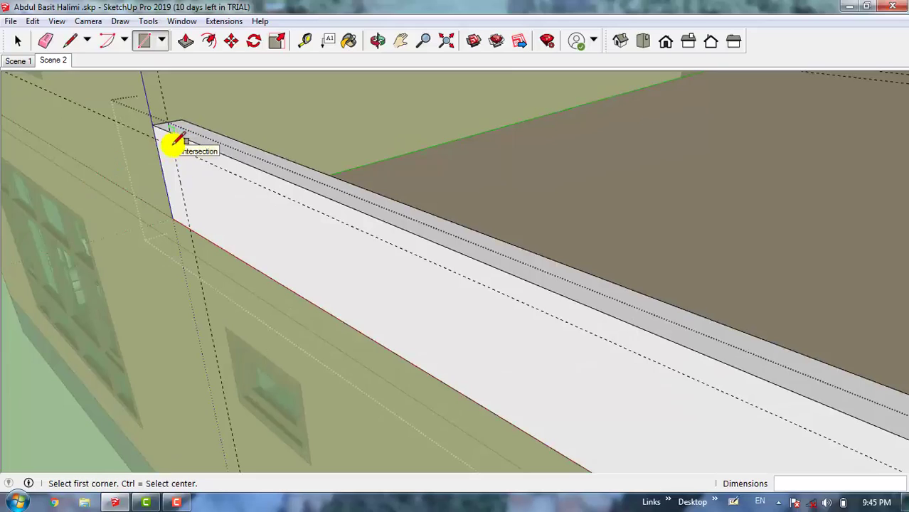
click(176, 141)
scroll(355, 209, down, 5)
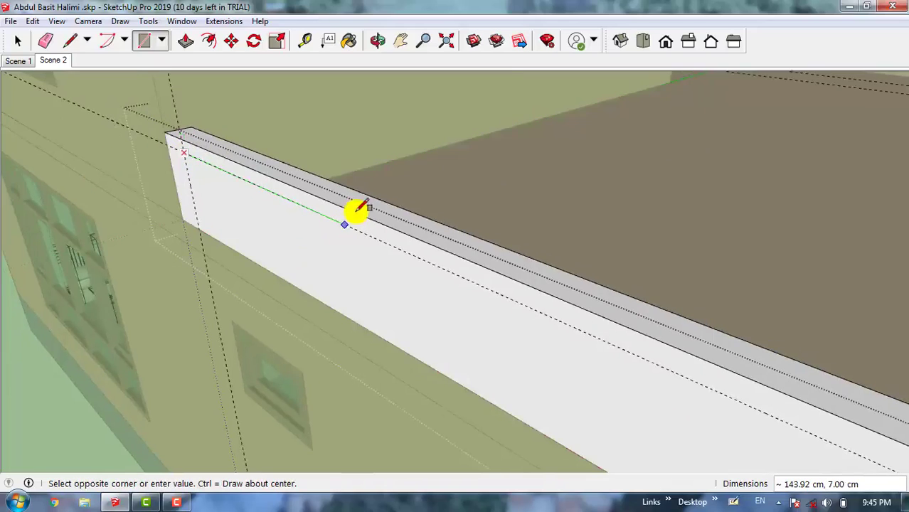
scroll(355, 209, up, 2)
scroll(508, 298, up, 1)
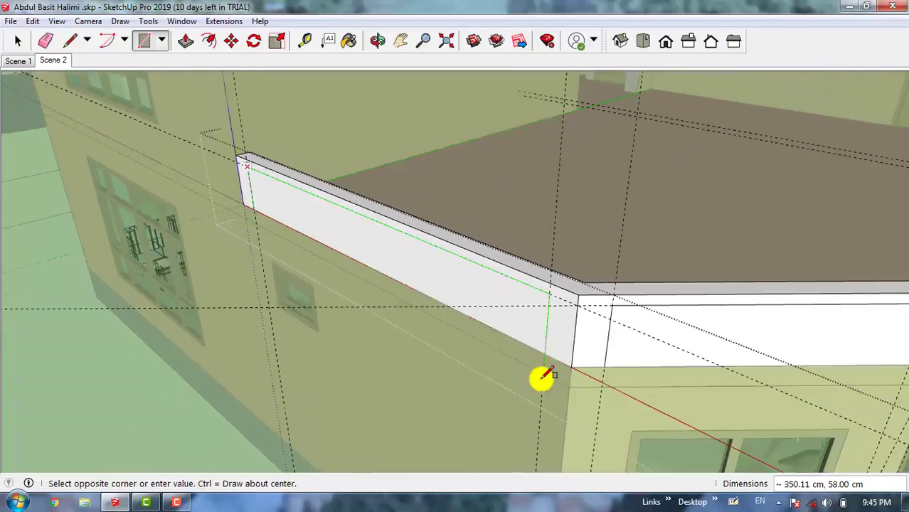
scroll(545, 366, up, 3)
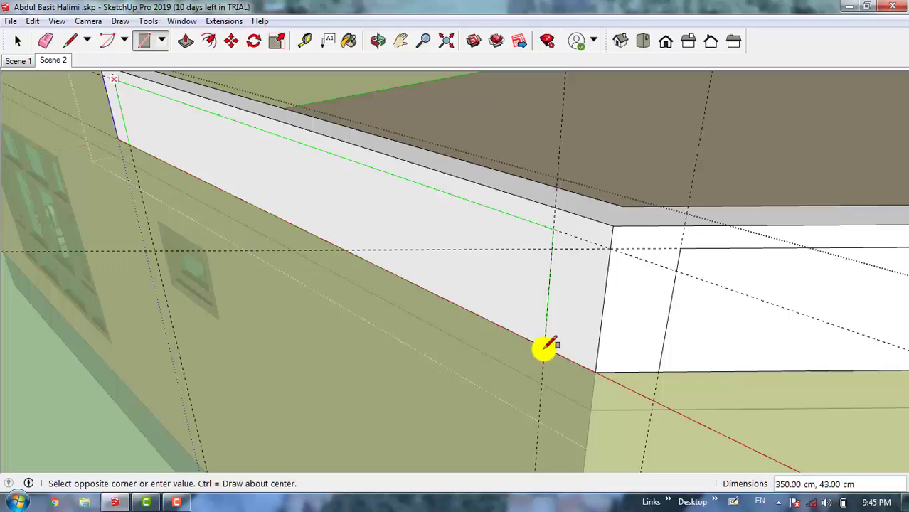
click(545, 345)
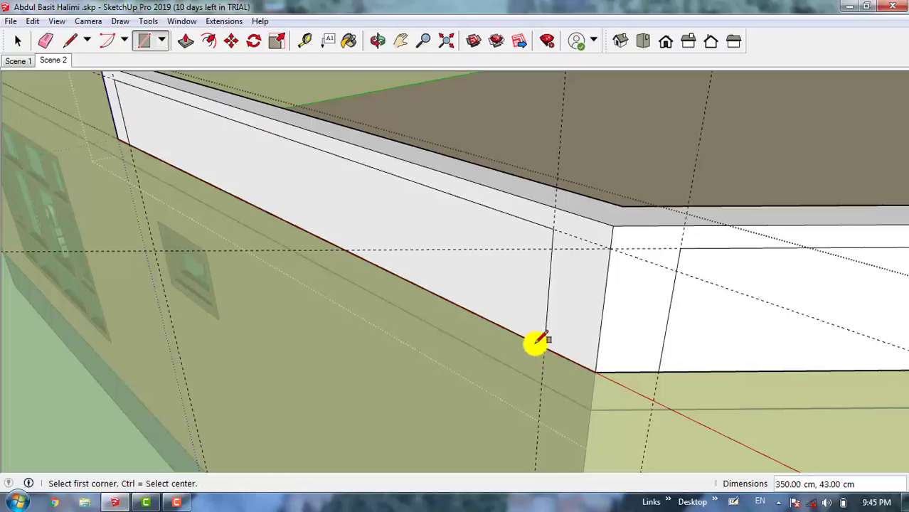
Step: Delete all construction guides around the parapet
key(space)
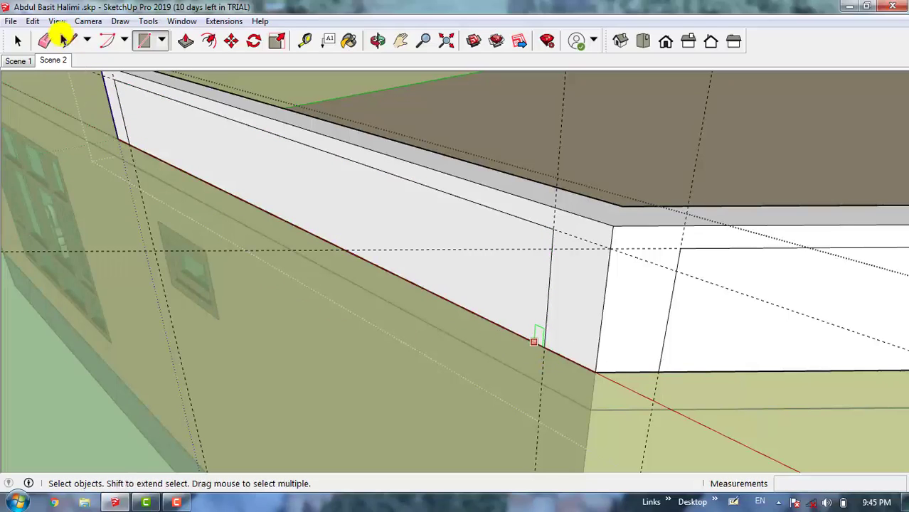
click(59, 23)
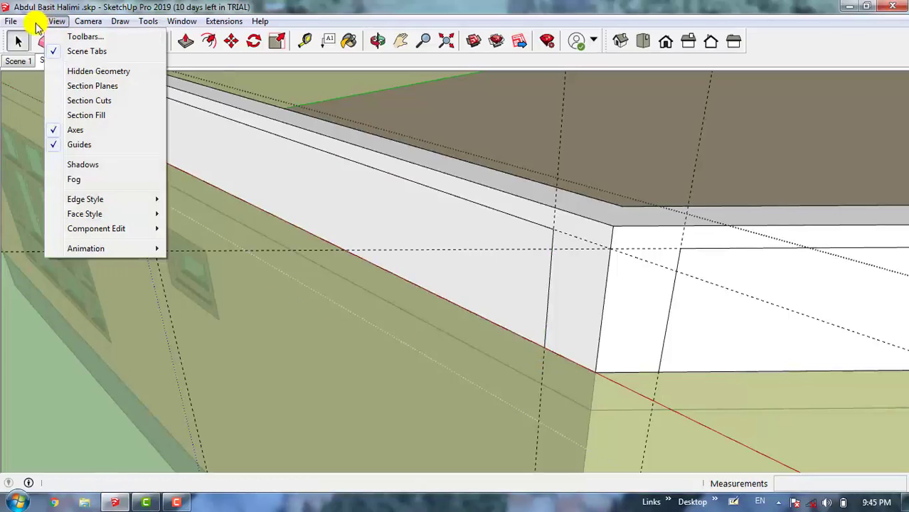
mouse_move(34, 25)
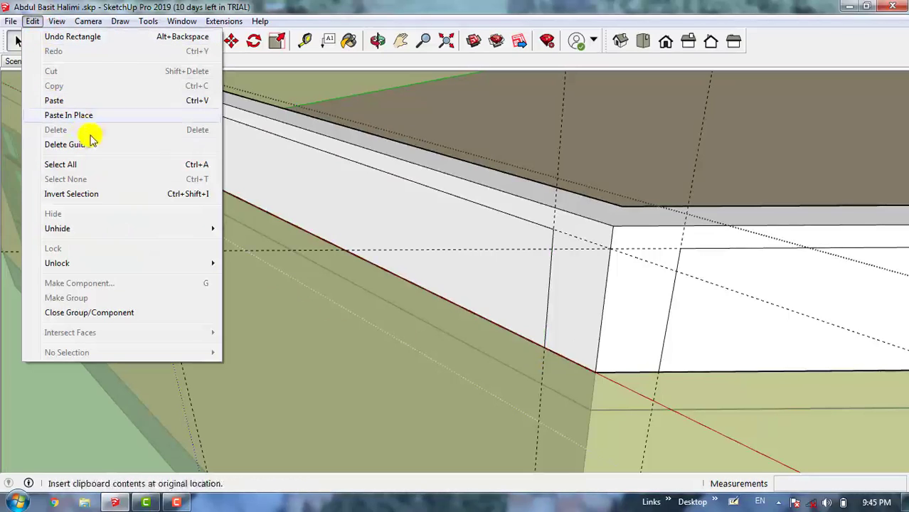
click(114, 149)
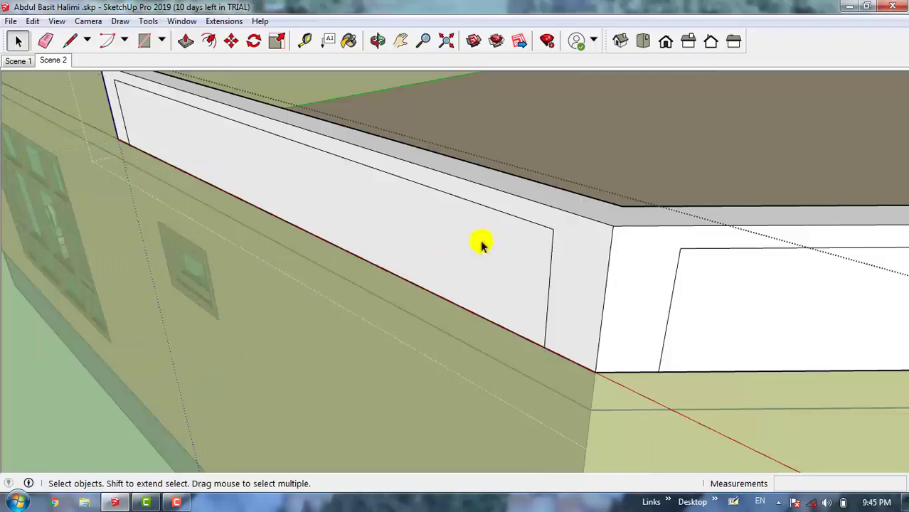
scroll(550, 322, down, 1)
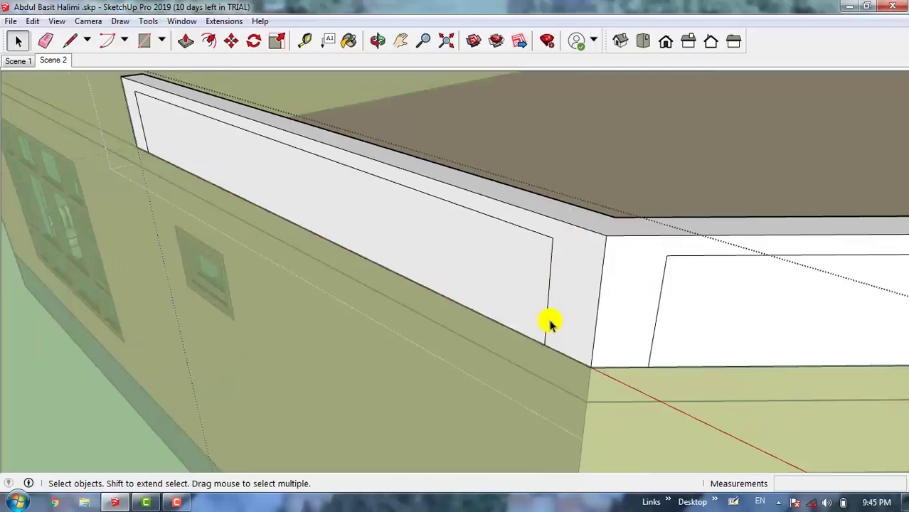
scroll(550, 322, down, 2)
scroll(260, 163, down, 2)
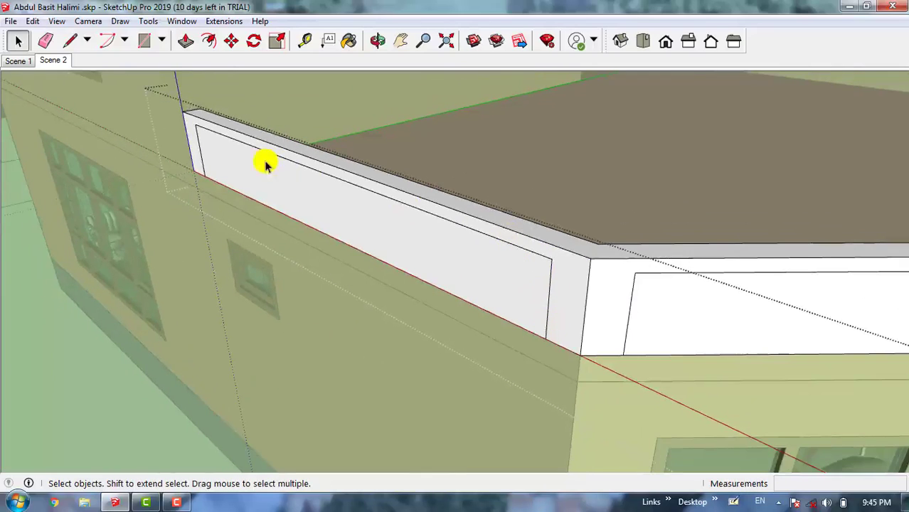
Step: Activate the Paint Bucket for the parapet panels and switch the material library to the In Model collection
scroll(259, 163, up, 1)
scroll(265, 192, up, 1)
scroll(308, 225, up, 1)
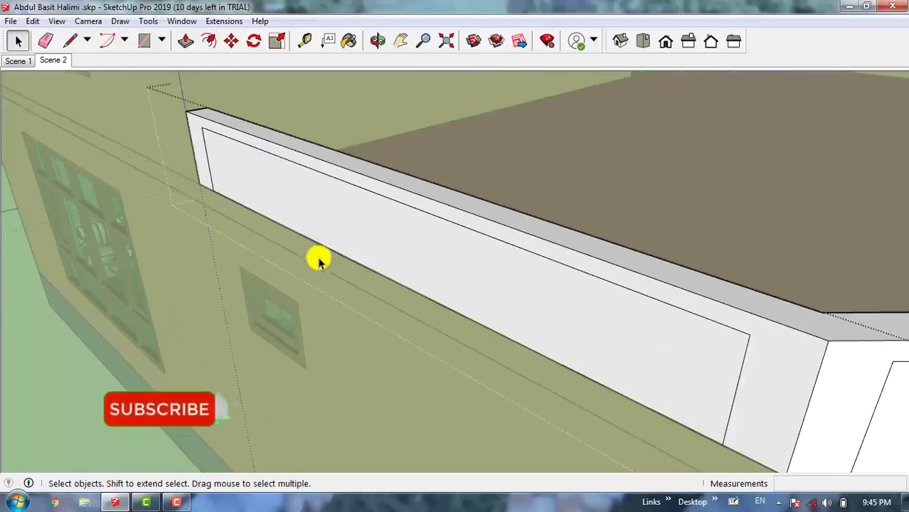
key(b)
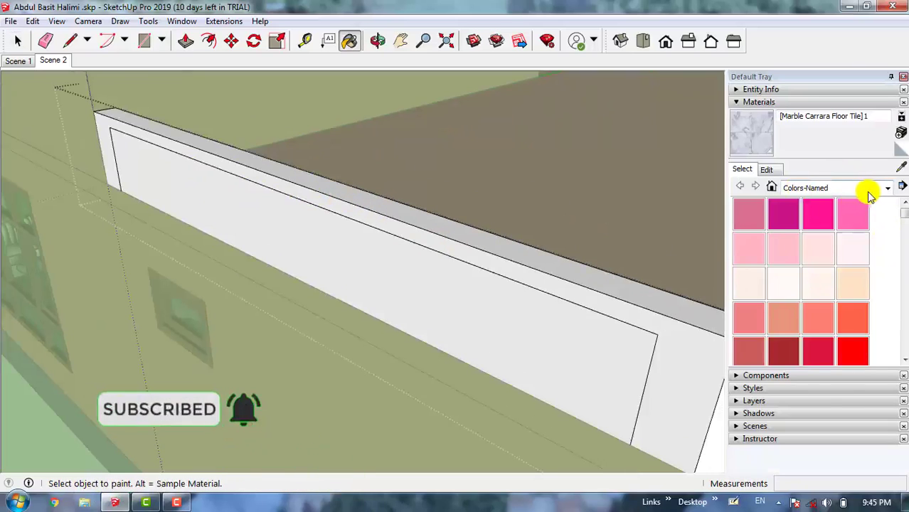
click(774, 186)
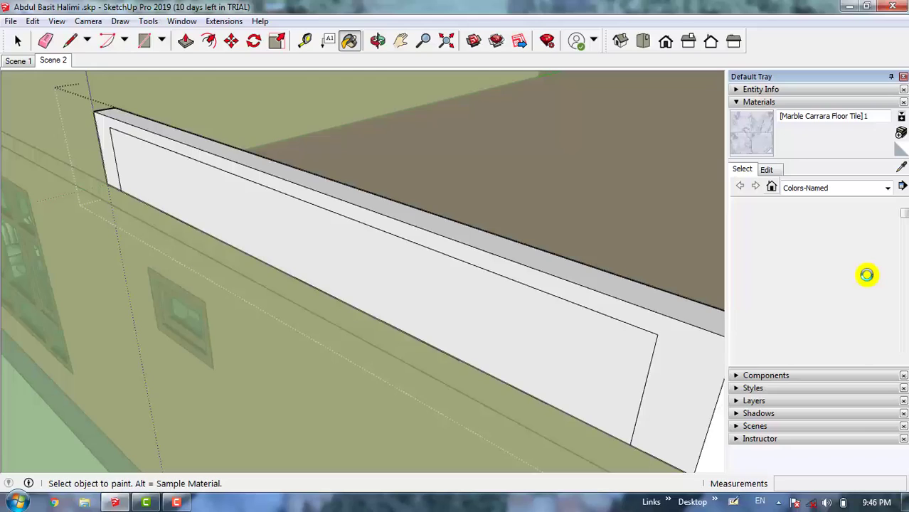
Step: Paint the panel on the parapet face between the house wall and the angled section with the blue marbled Material16
scroll(822, 264, down, 3)
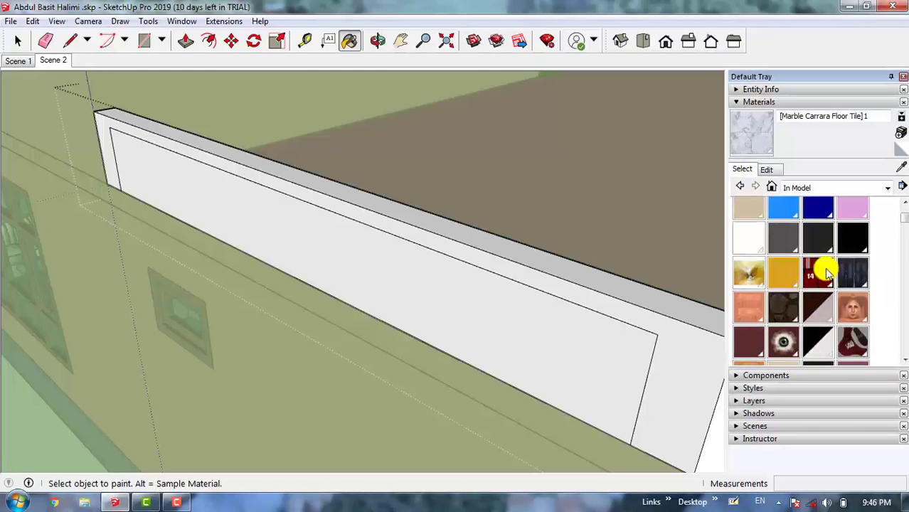
scroll(812, 290, down, 5)
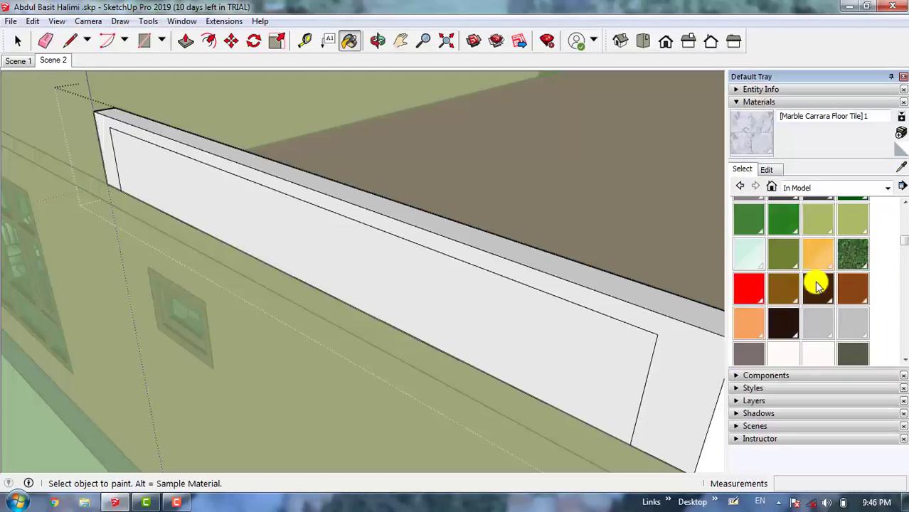
scroll(815, 285, down, 5)
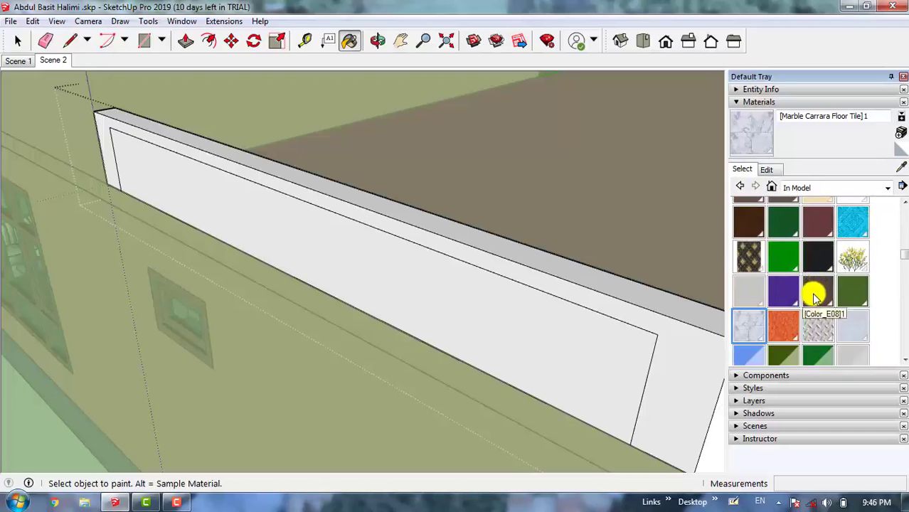
scroll(815, 296, down, 3)
scroll(815, 298, down, 2)
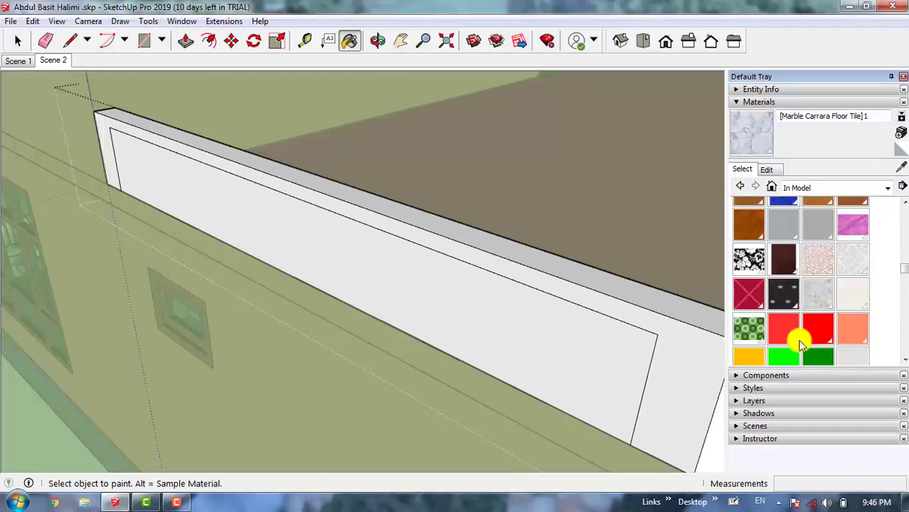
scroll(798, 335, down, 2)
scroll(807, 336, up, 2)
scroll(846, 292, down, 10)
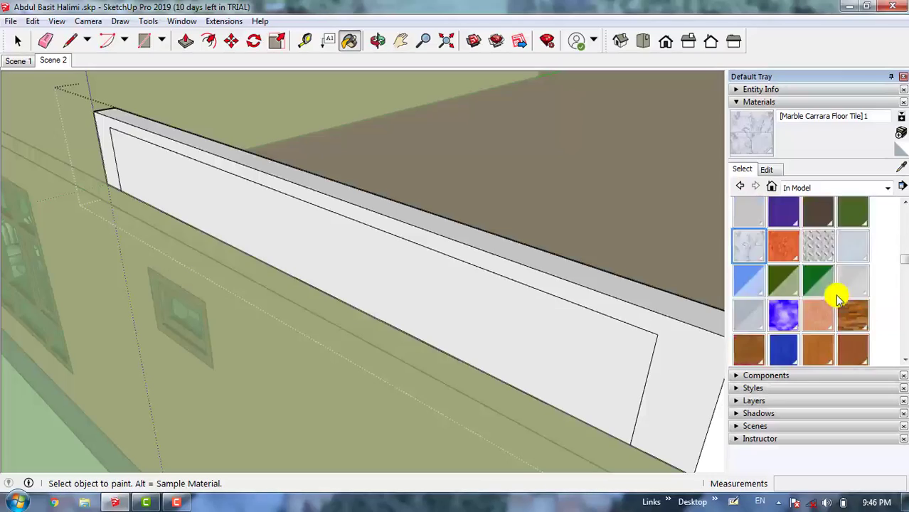
scroll(836, 298, down, 3)
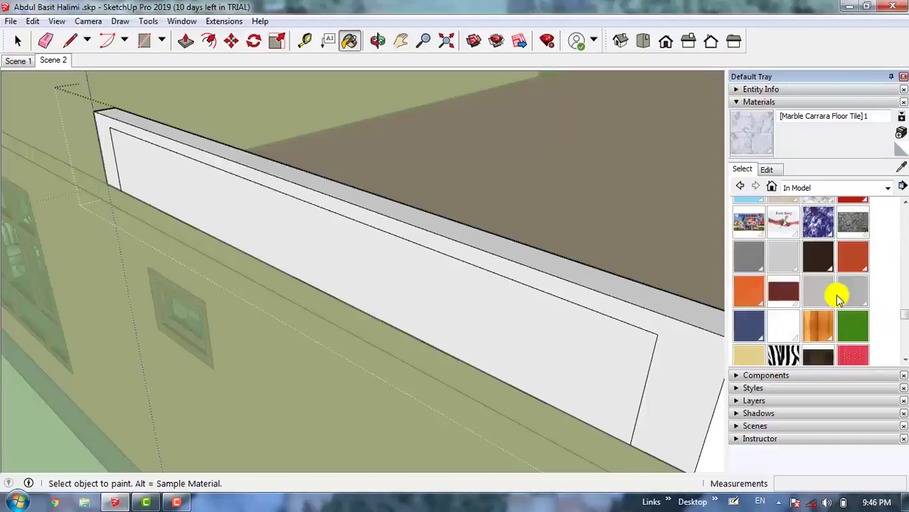
scroll(834, 296, up, 3)
click(825, 297)
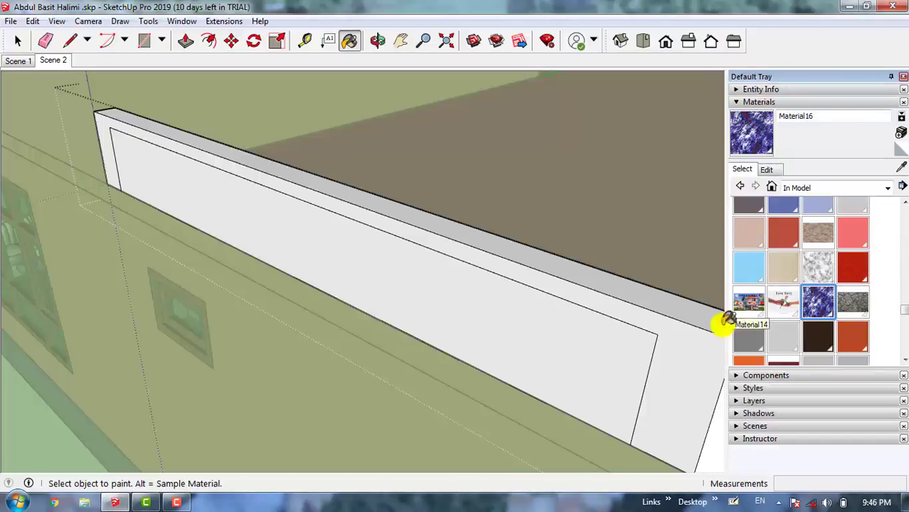
click(509, 319)
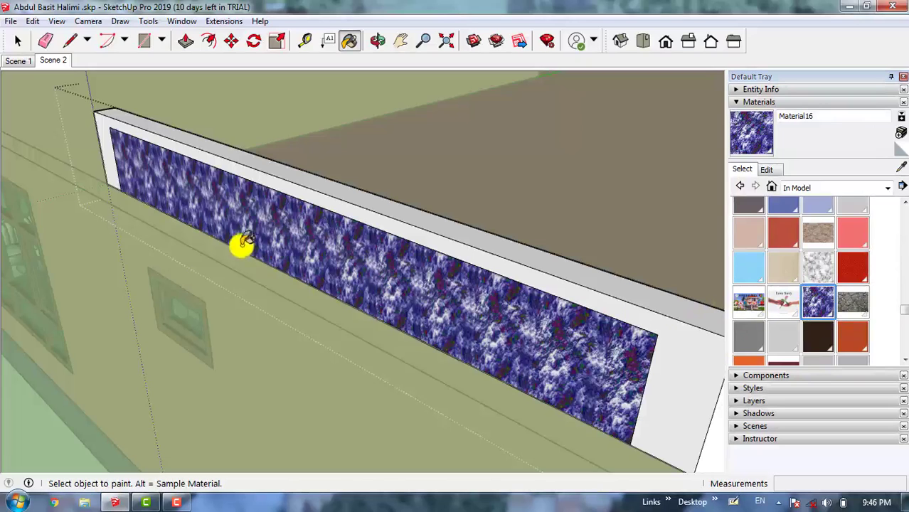
Step: Apply Material16 to the angled-section panel and to the two panels on either side of the inner corner
scroll(807, 242, up, 10)
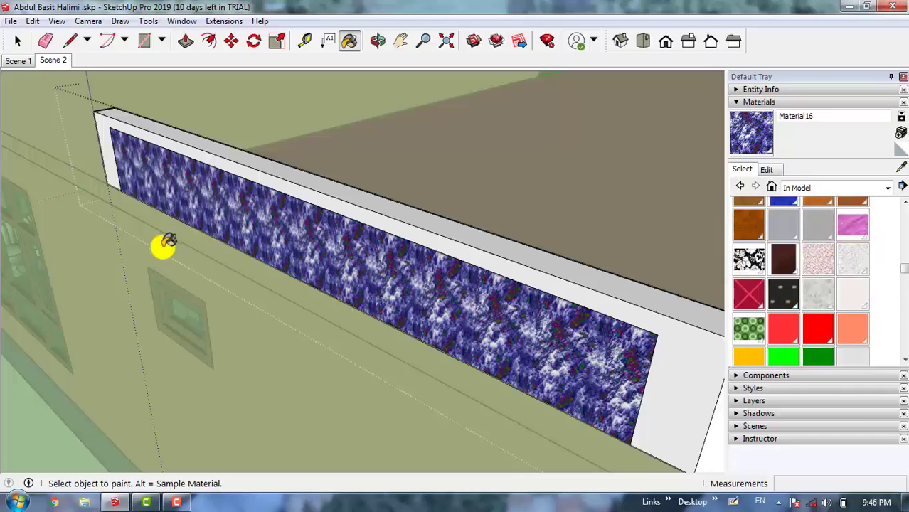
scroll(111, 213, down, 1)
scroll(5, 135, down, 4)
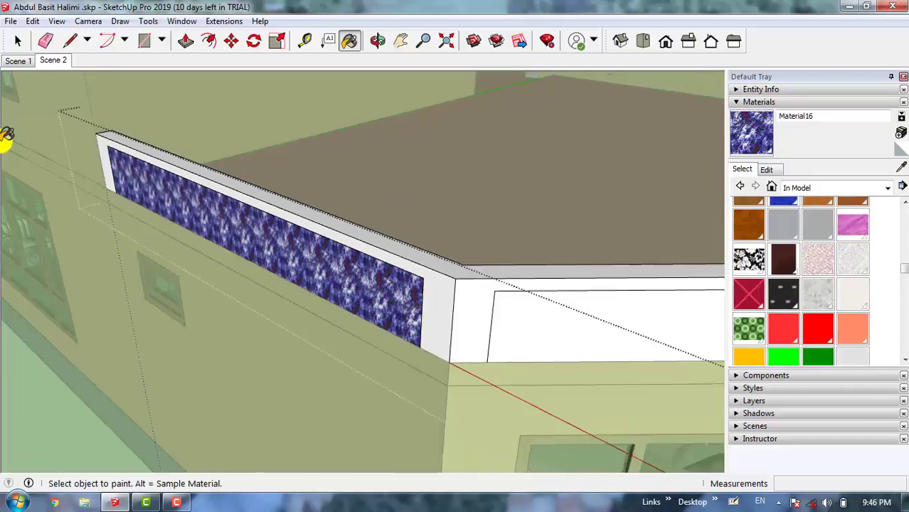
scroll(579, 264, down, 2)
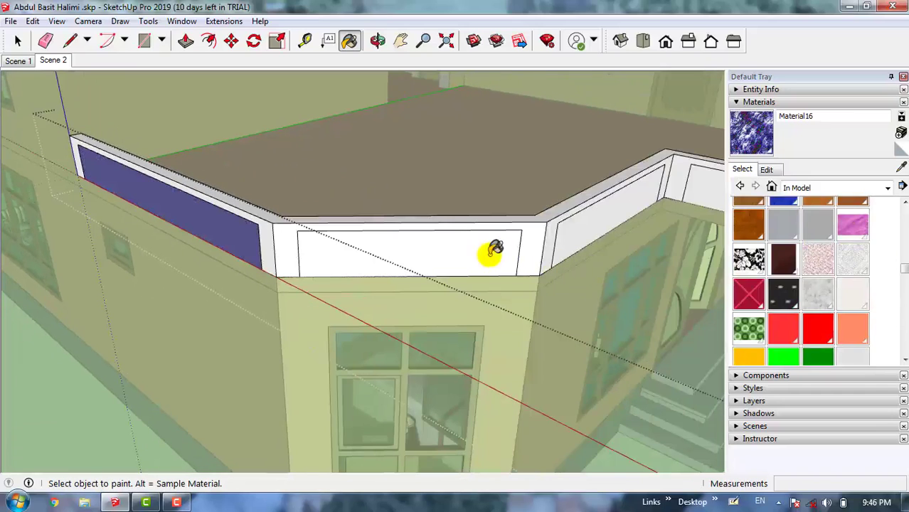
click(610, 220)
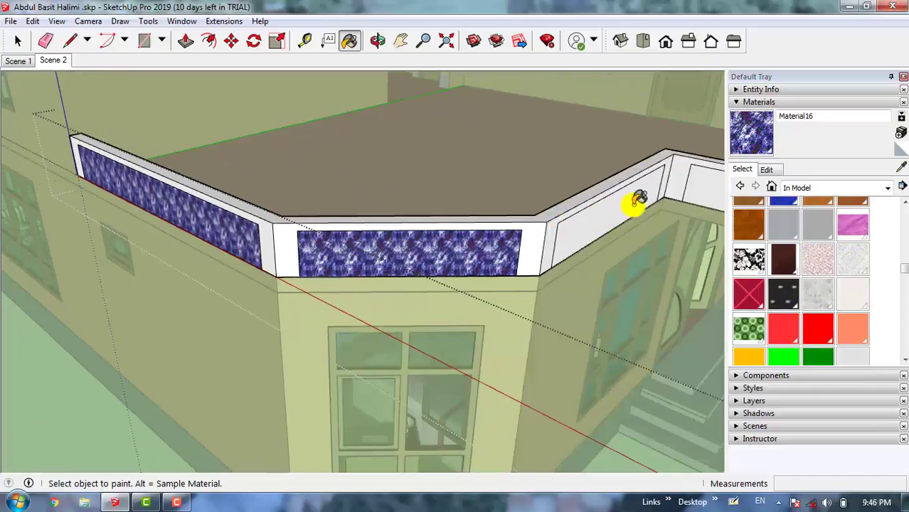
click(719, 187)
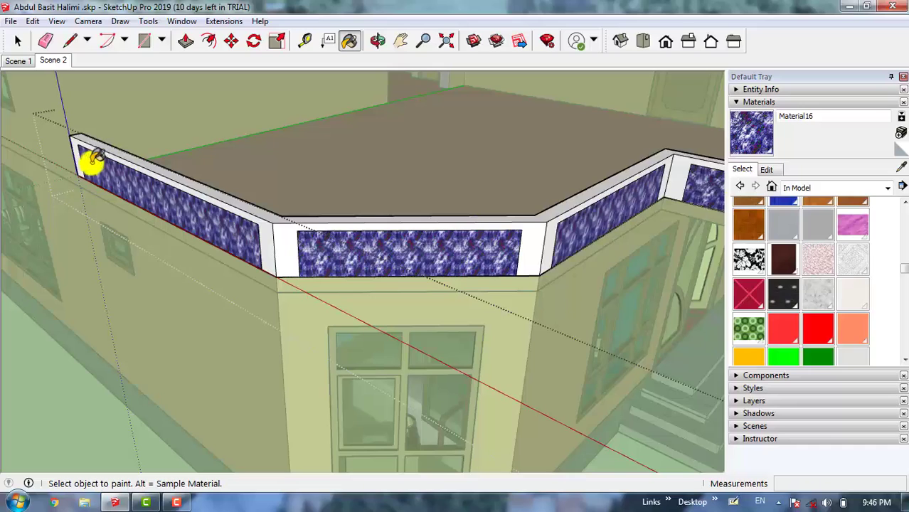
Step: Paint the long parapet panel above the entrance steps and the adjoining end panel with Material16
scroll(89, 165, down, 1)
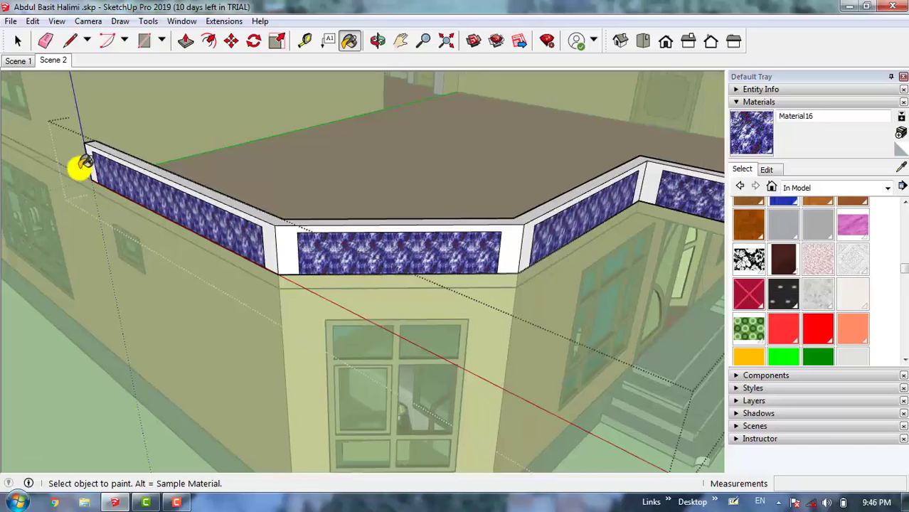
middle_drag(84, 164, 630, 158)
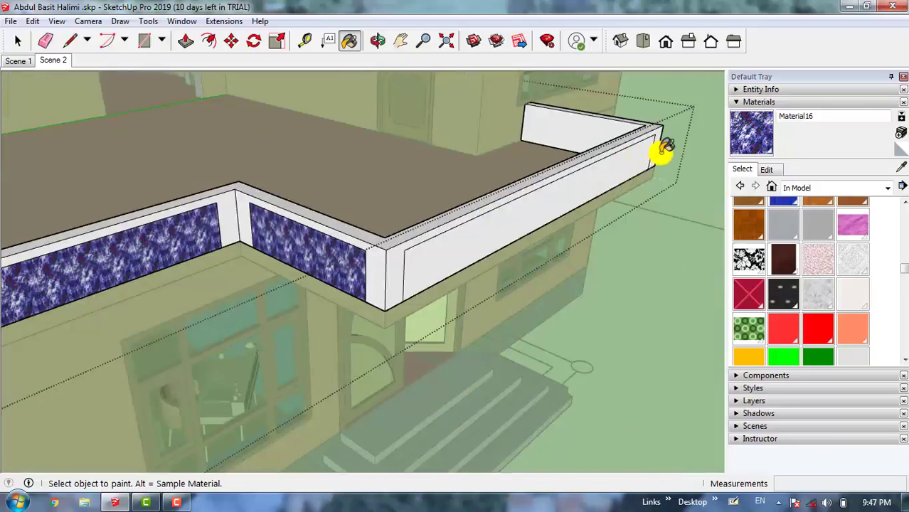
click(663, 149)
scroll(666, 146, up, 5)
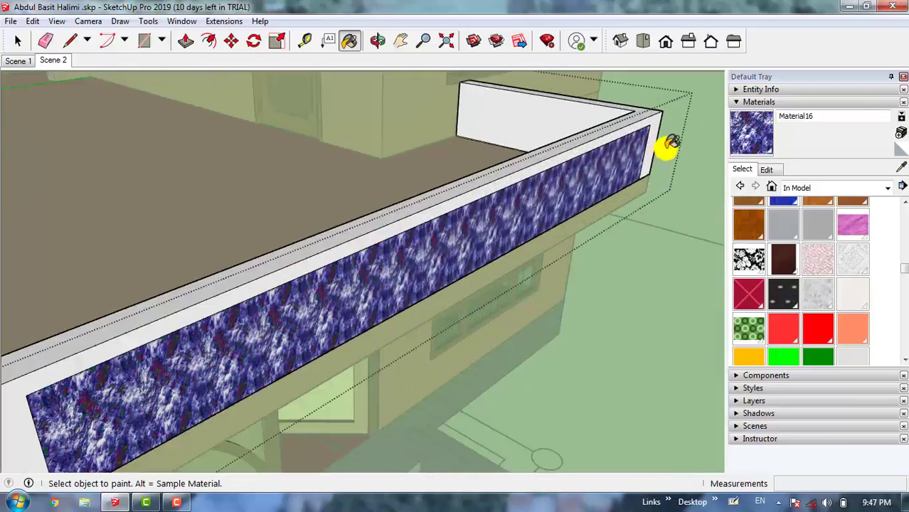
mouse_move(666, 146)
middle_down()
mouse_move(346, 195)
mouse_move(179, 205)
mouse_move(193, 197)
mouse_move(207, 117)
mouse_move(183, 86)
mouse_move(167, 85)
middle_up()
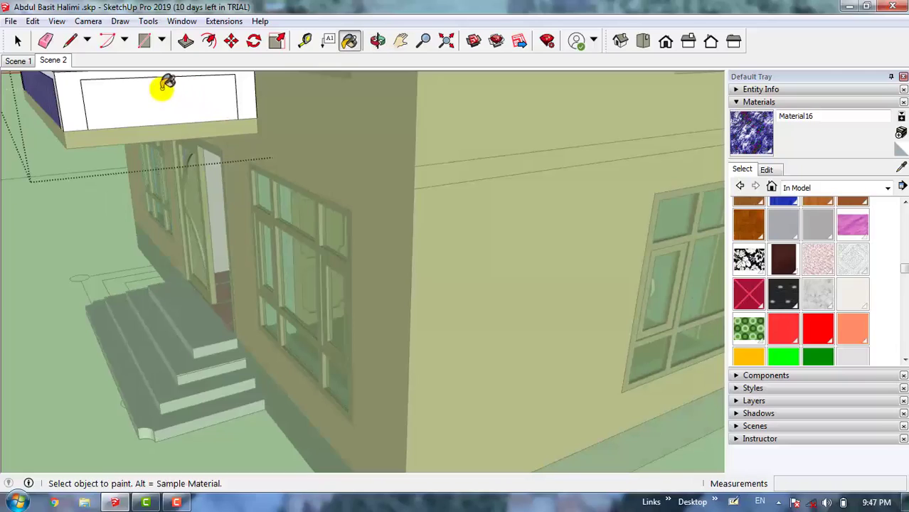
click(193, 148)
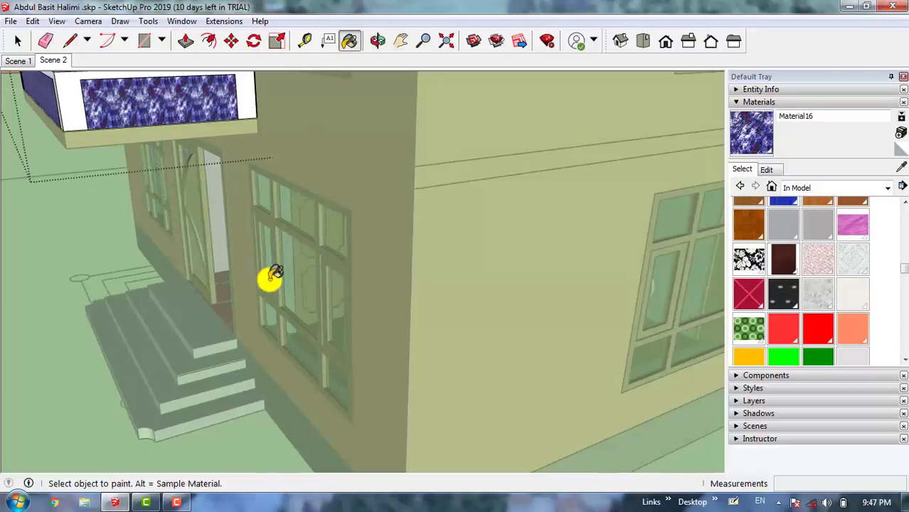
key(space)
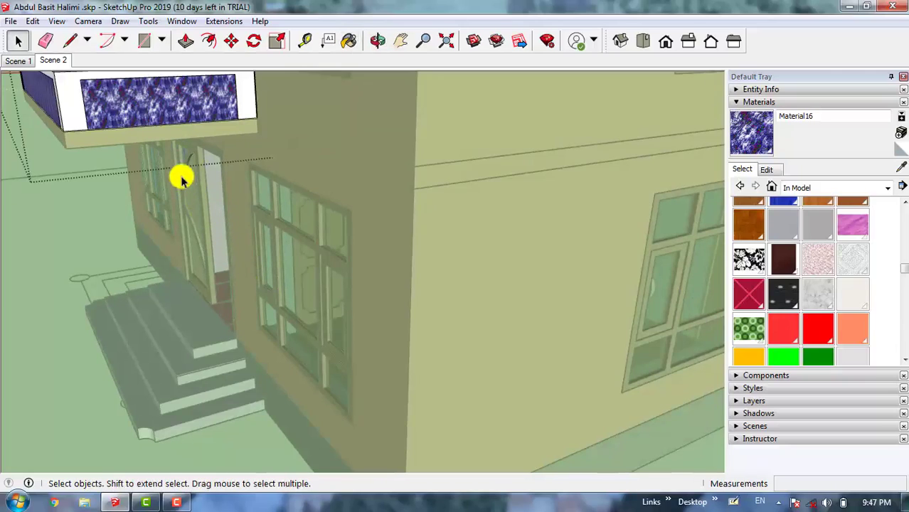
Step: Recess the end panel and the long panel above the entrance steps by 5 cm each with Push/Pull
middle_drag(184, 179, 197, 217)
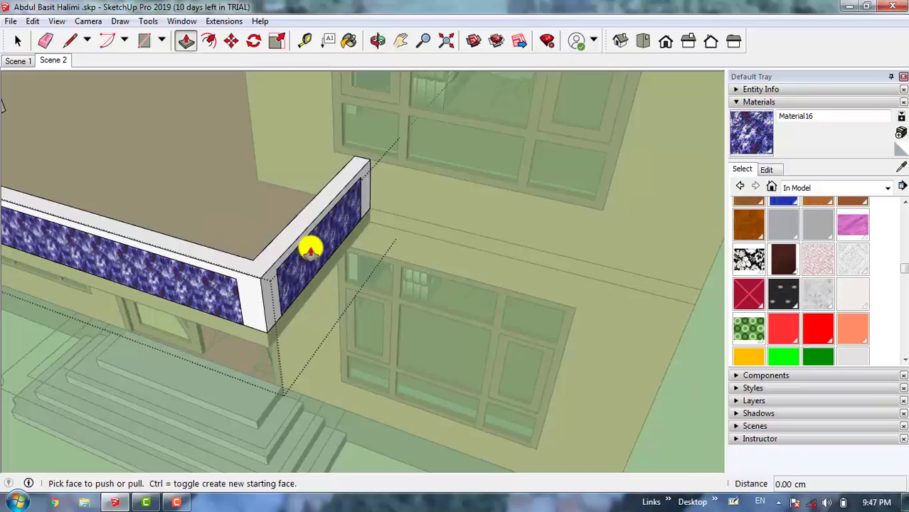
drag(311, 249, 289, 251)
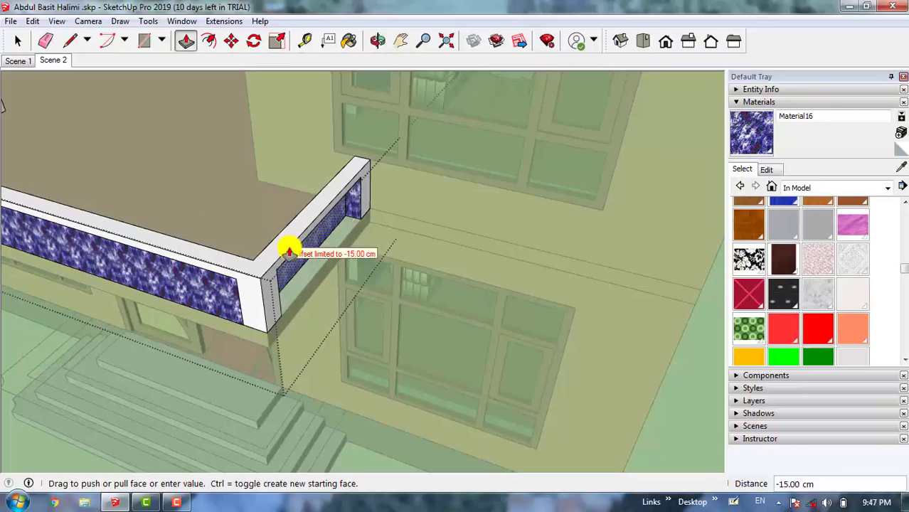
text(5)
key(Return)
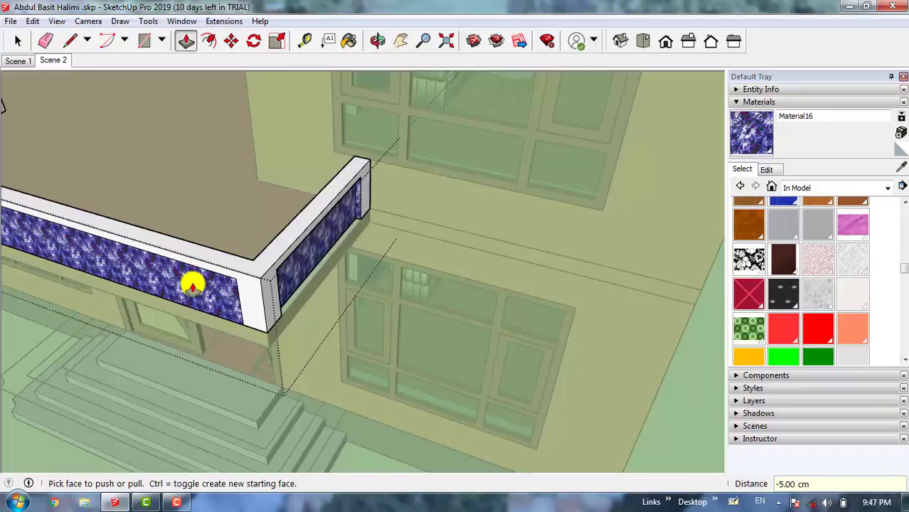
drag(192, 285, 204, 270)
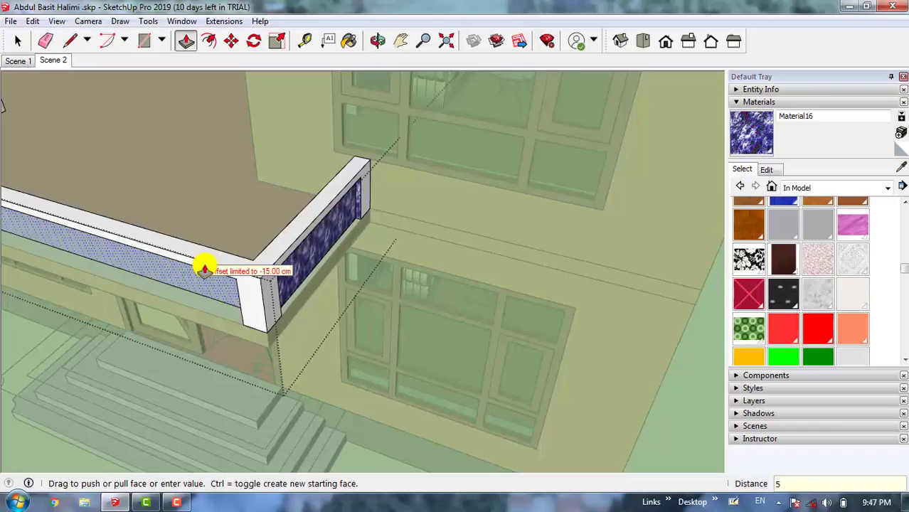
key(Return)
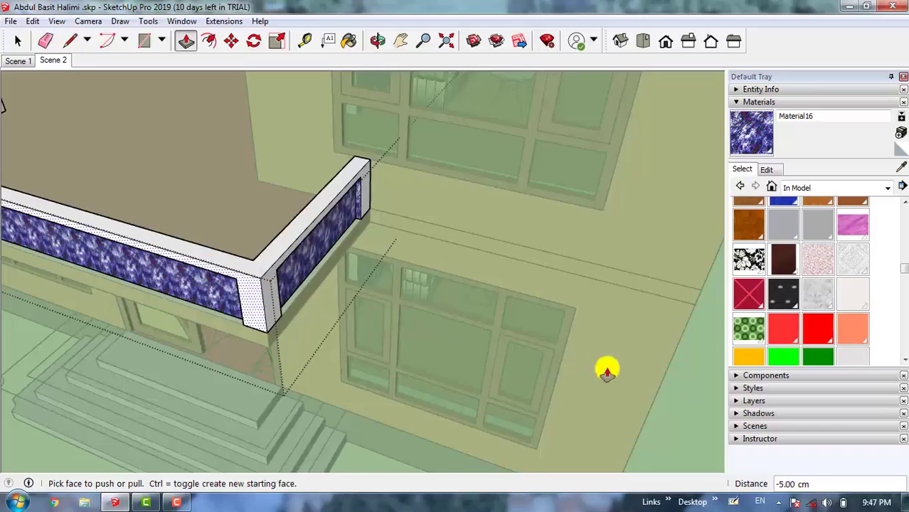
Step: Push the panel between the angled section and the inner corner 5 cm into the parapet
scroll(615, 372, down, 1)
scroll(616, 372, down, 2)
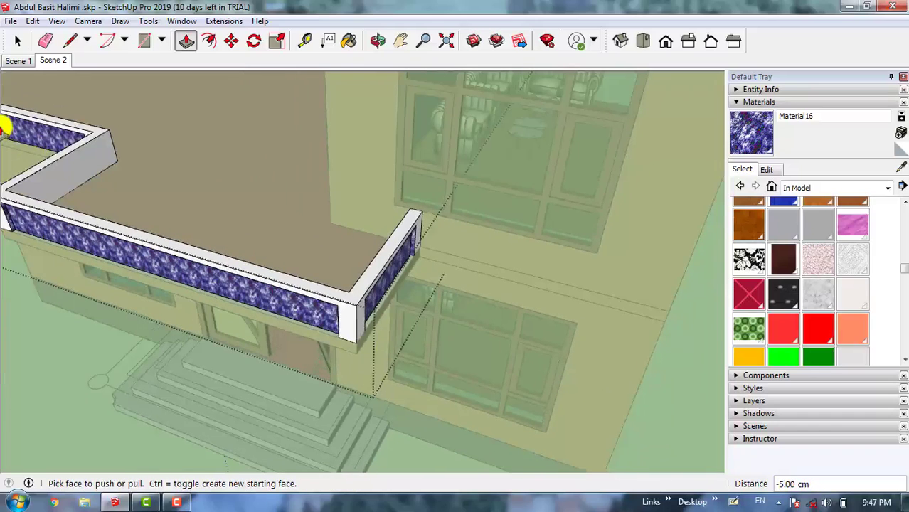
scroll(5, 126, down, 2)
scroll(71, 152, up, 6)
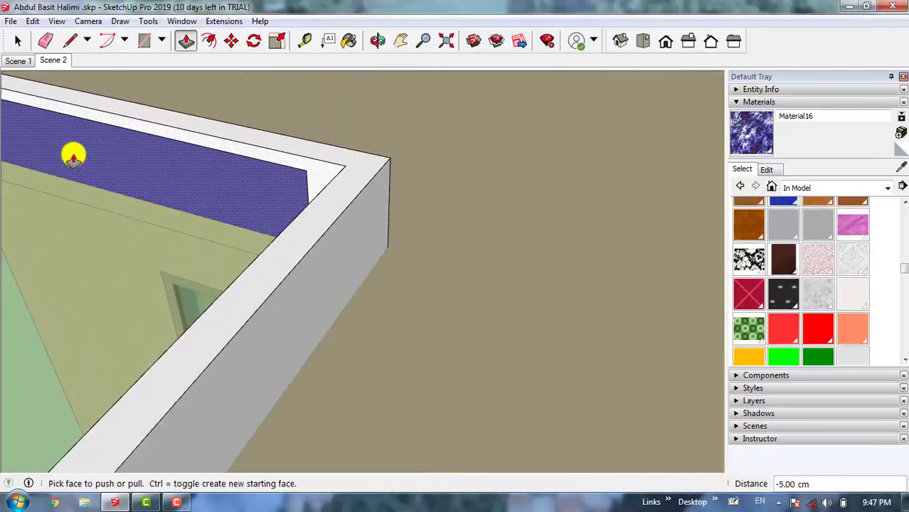
click(74, 157)
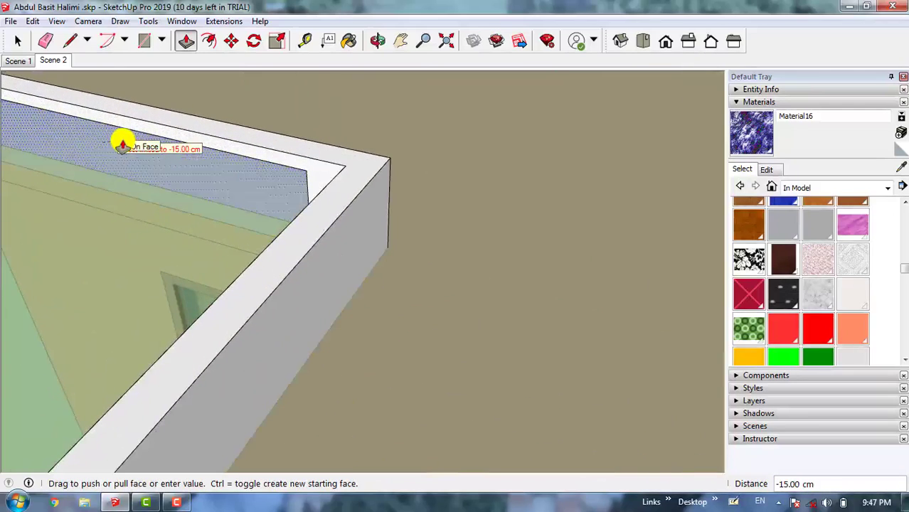
text(5)
key(Return)
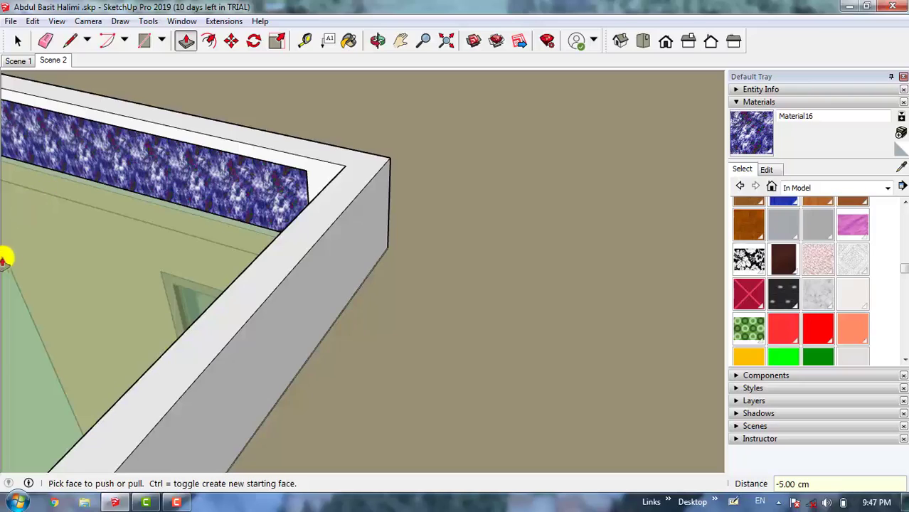
Step: Recess the panel on the short parapet face beside the inner corner by 5 cm
middle_drag(4, 260, 102, 246)
middle_drag(546, 176, 581, 150)
click(567, 156)
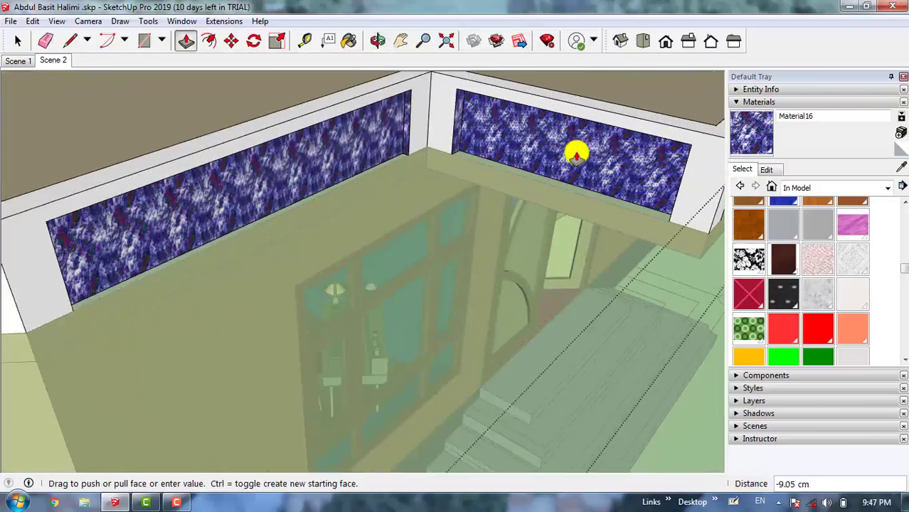
key(Return)
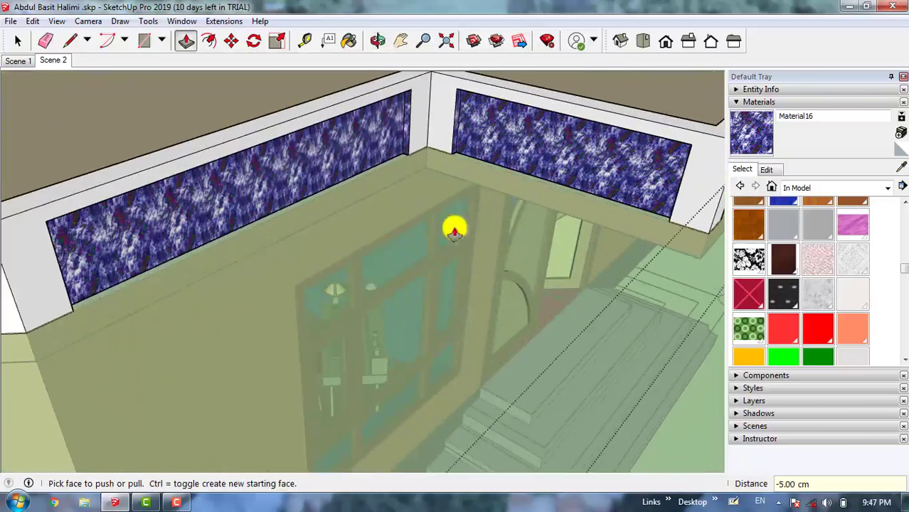
Step: Recess the long side parapet panel on the far side of the angled section by 5 cm with Push/Pull
middle_drag(538, 229, 491, 227)
scroll(77, 224, up, 3)
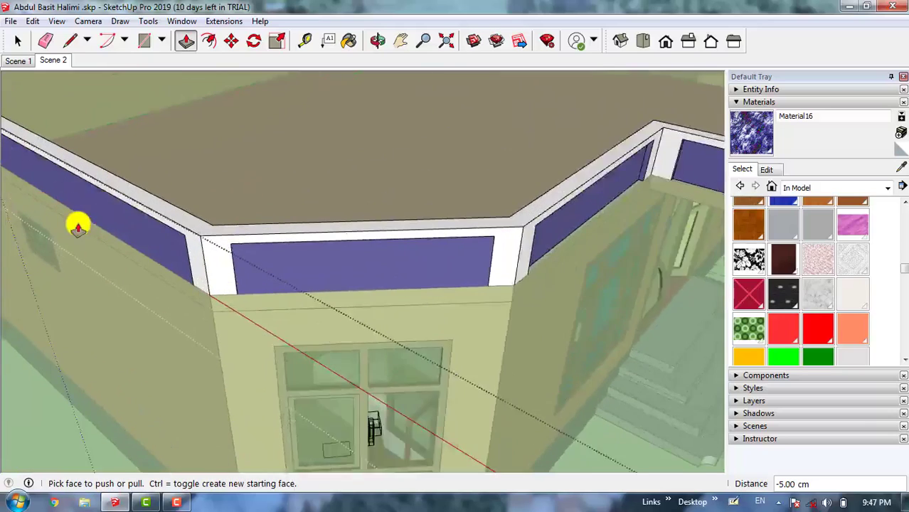
scroll(162, 228, up, 2)
click(199, 223)
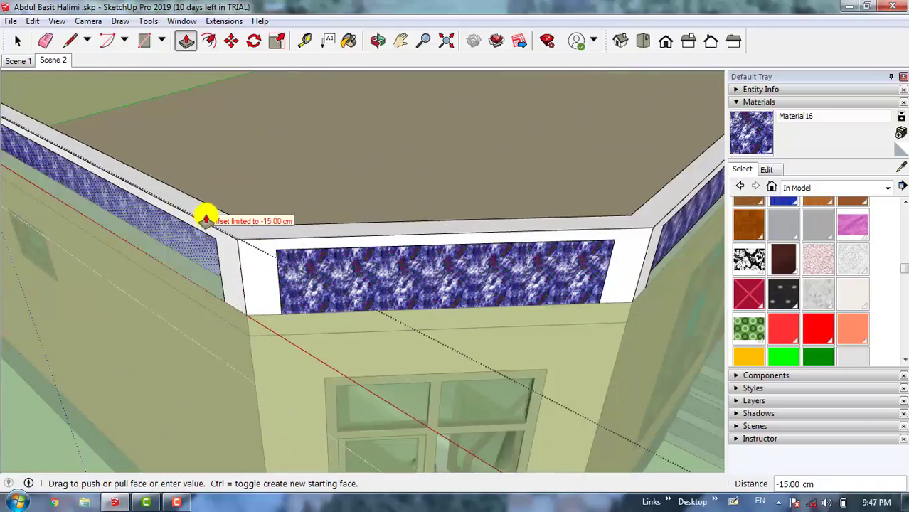
key(Return)
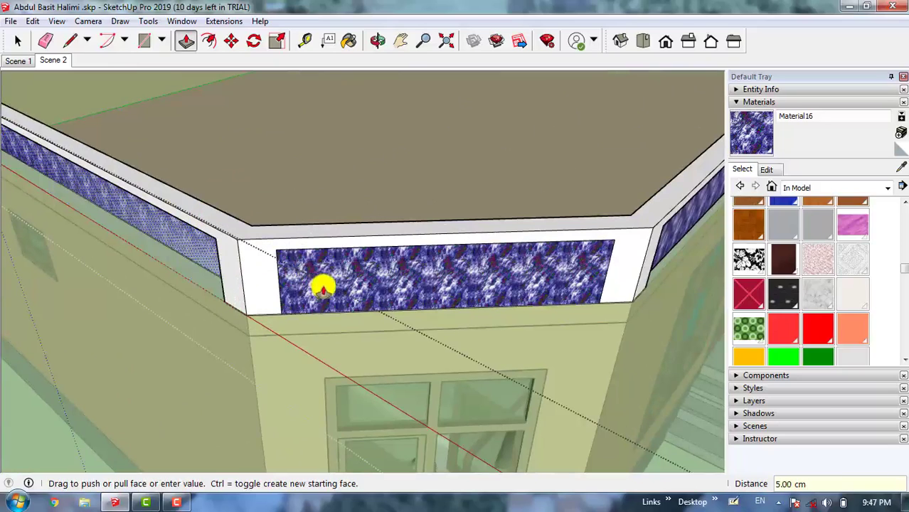
Step: Try to offset the panel on the parapet's angled section by 5 cm with Push/Pull, and undo it
click(331, 289)
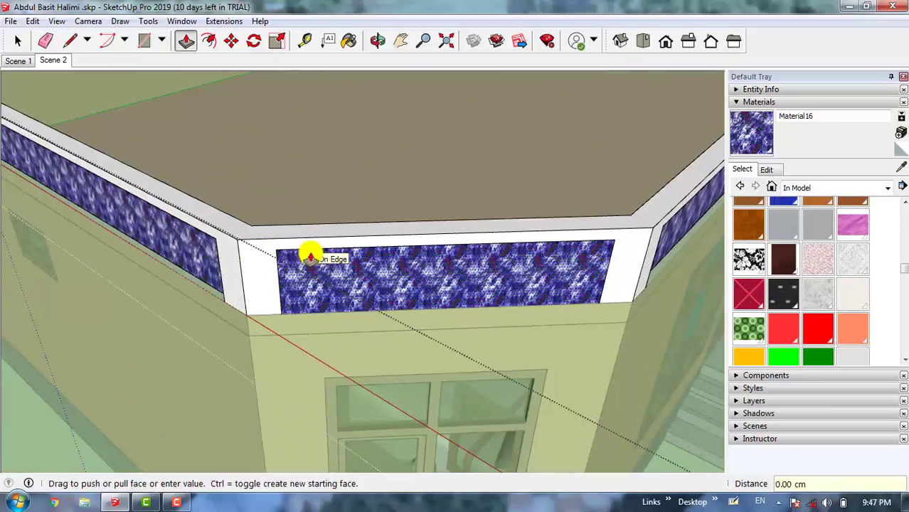
text(5)
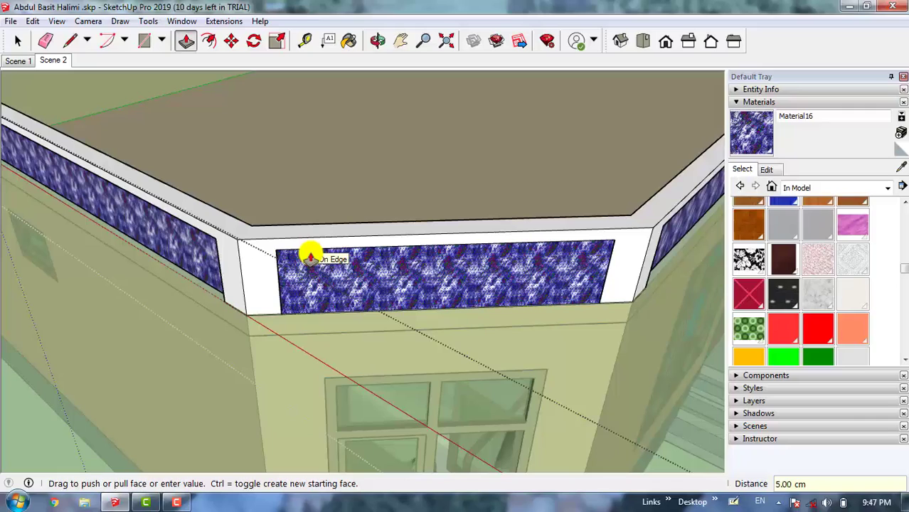
key(Return)
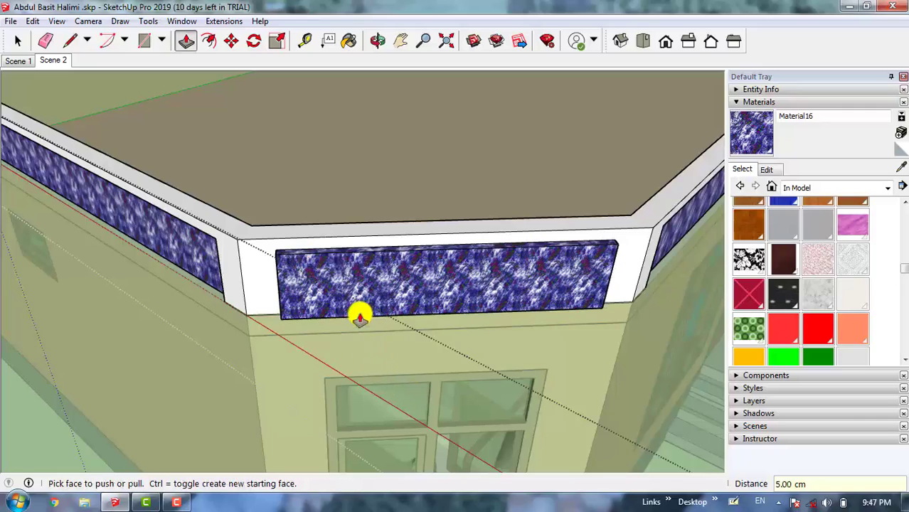
click(353, 283)
key(ctrl+z)
Step: Push the panel on the parapet's angled section, above the window, 5 cm inward
click(348, 275)
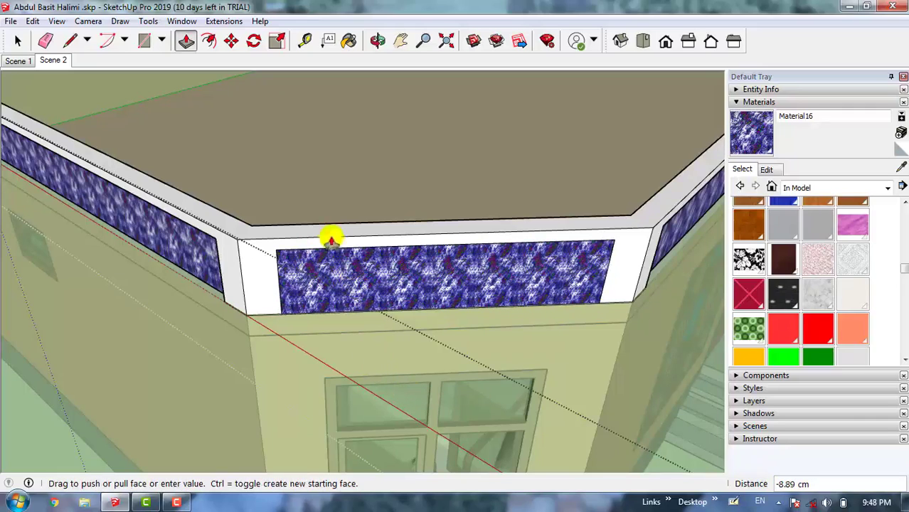
drag(325, 211, 325, 212)
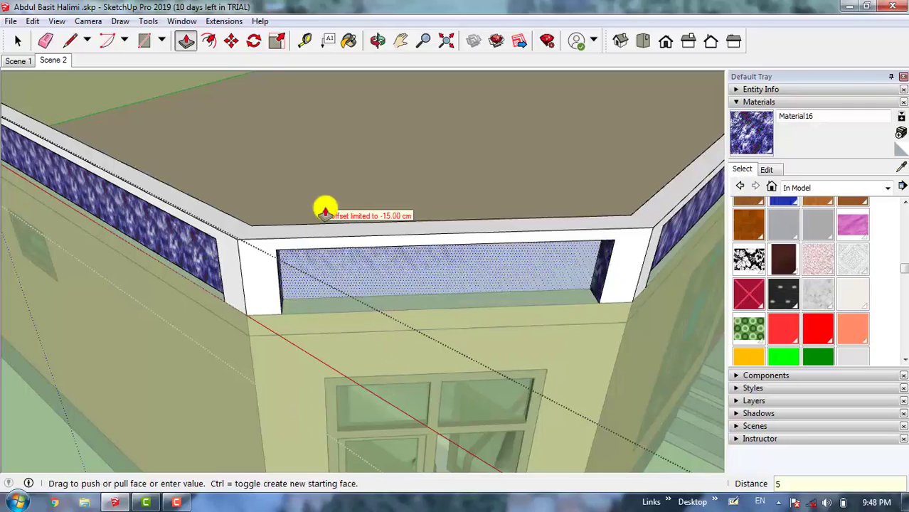
key(Return)
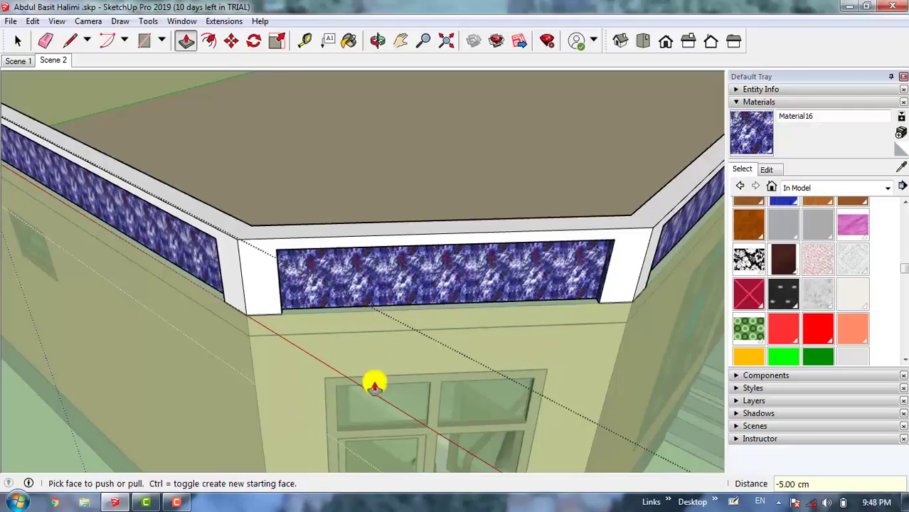
scroll(422, 414, down, 2)
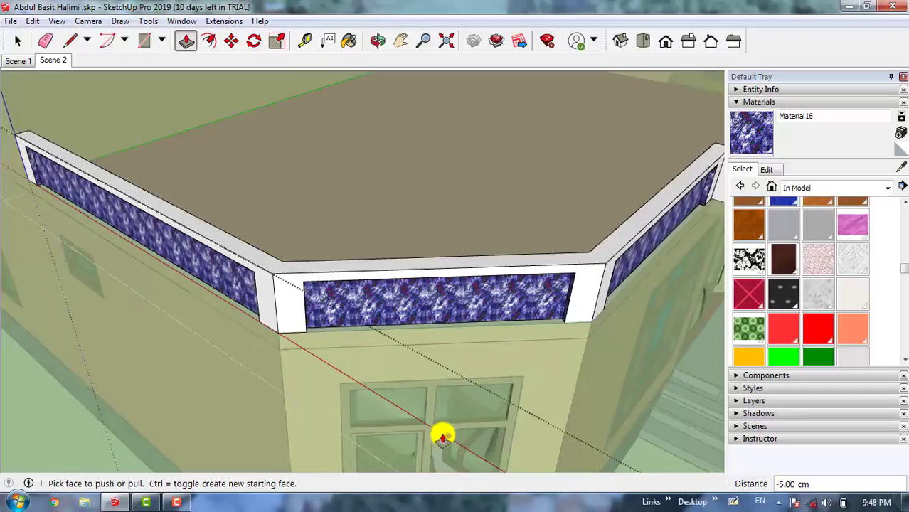
scroll(557, 324, down, 1)
scroll(557, 306, down, 1)
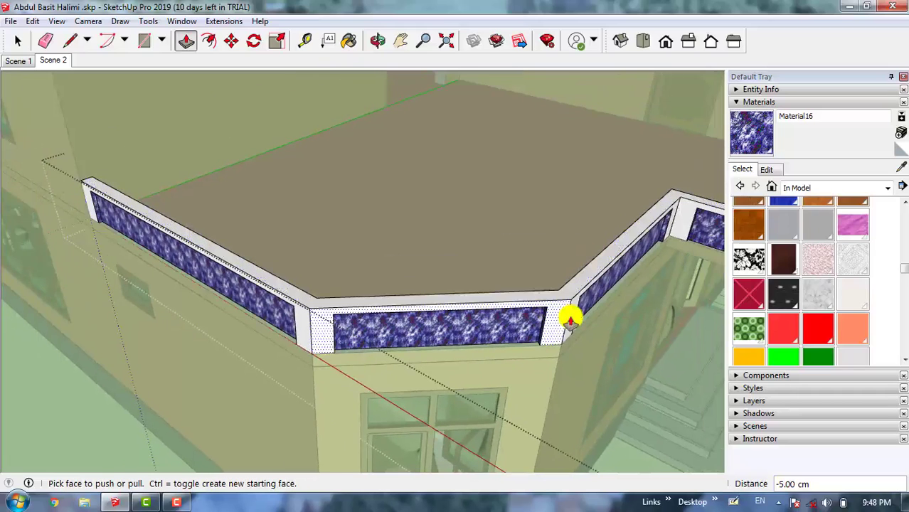
Step: Paint the white frames around the side panel and the angled-section panel with Tile Checker BW from the Tile collection
scroll(669, 225, up, 2)
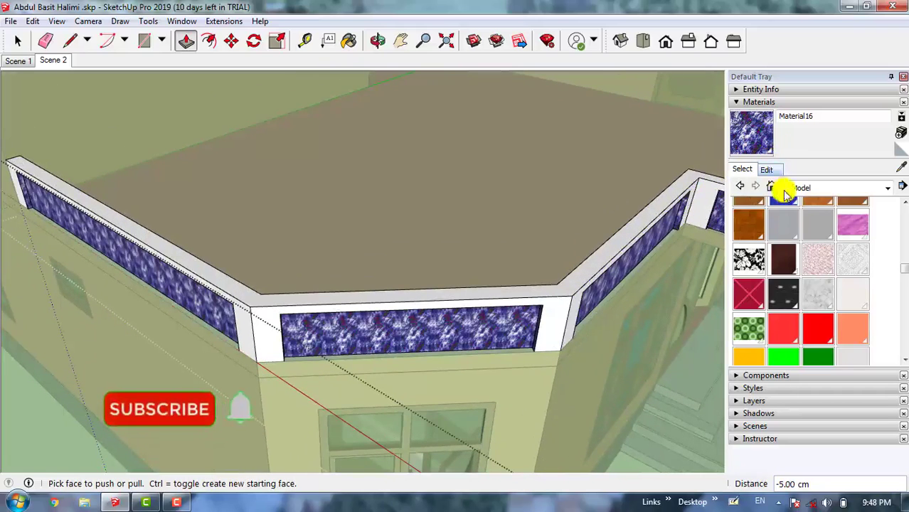
scroll(797, 277, up, 6)
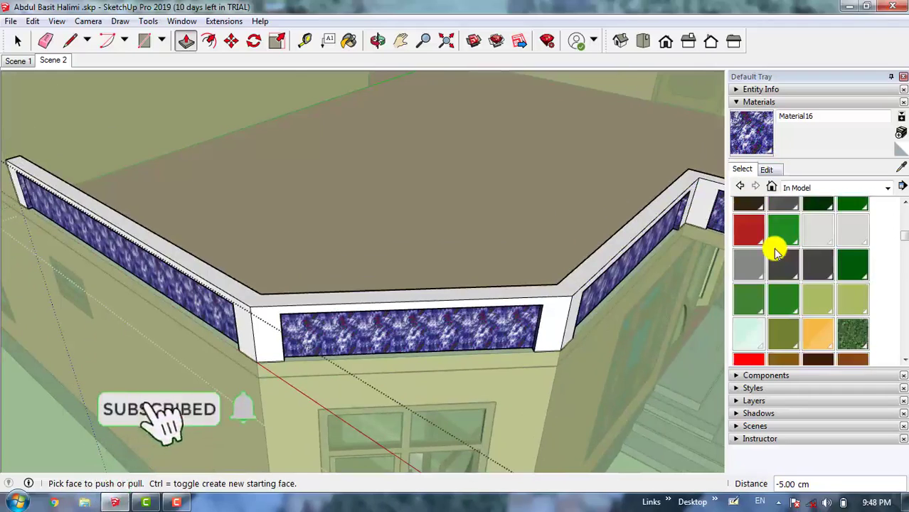
click(887, 188)
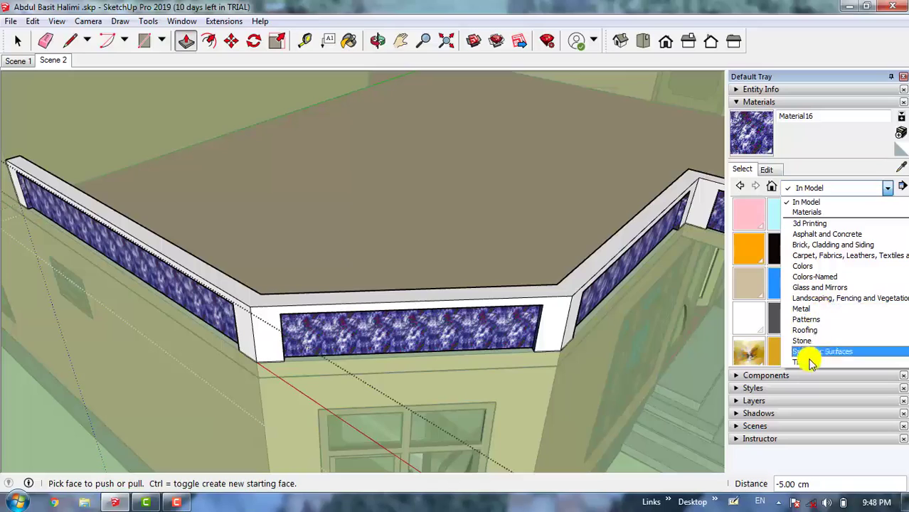
click(811, 363)
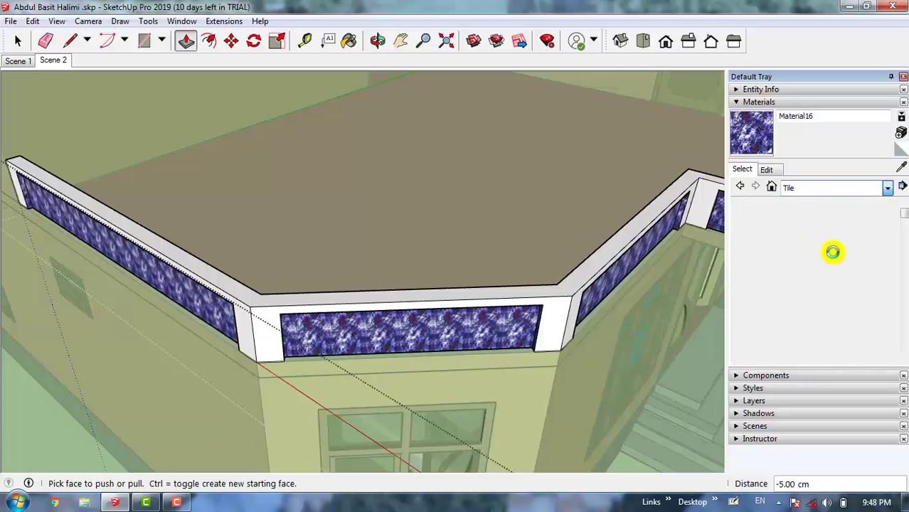
scroll(787, 302, down, 5)
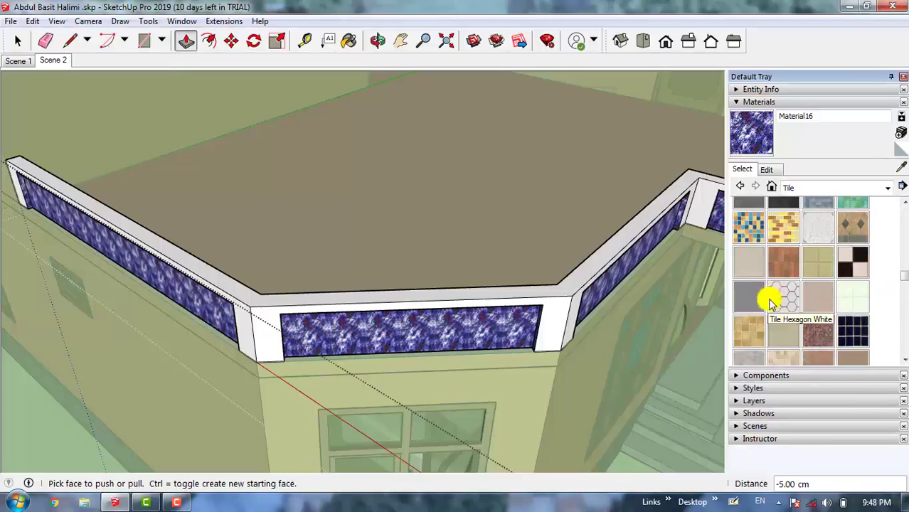
scroll(797, 285, down, 3)
scroll(833, 271, up, 3)
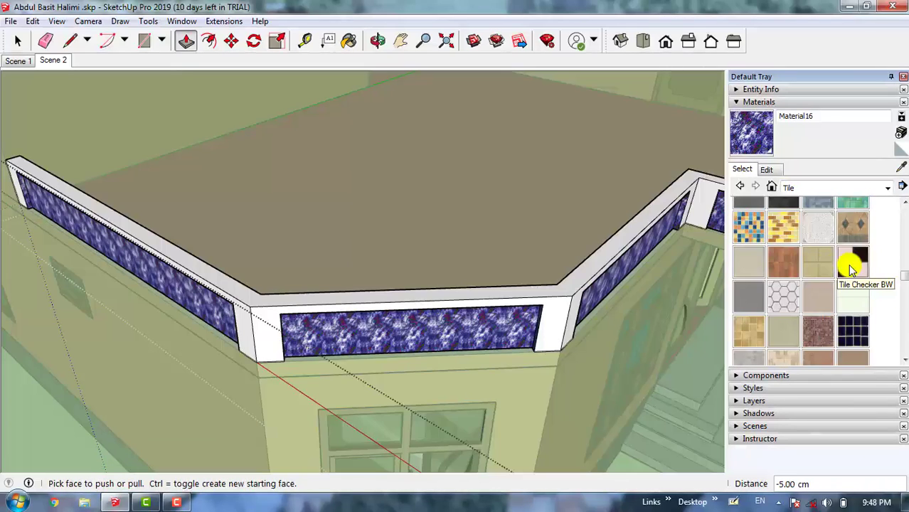
click(851, 262)
scroll(256, 316, up, 4)
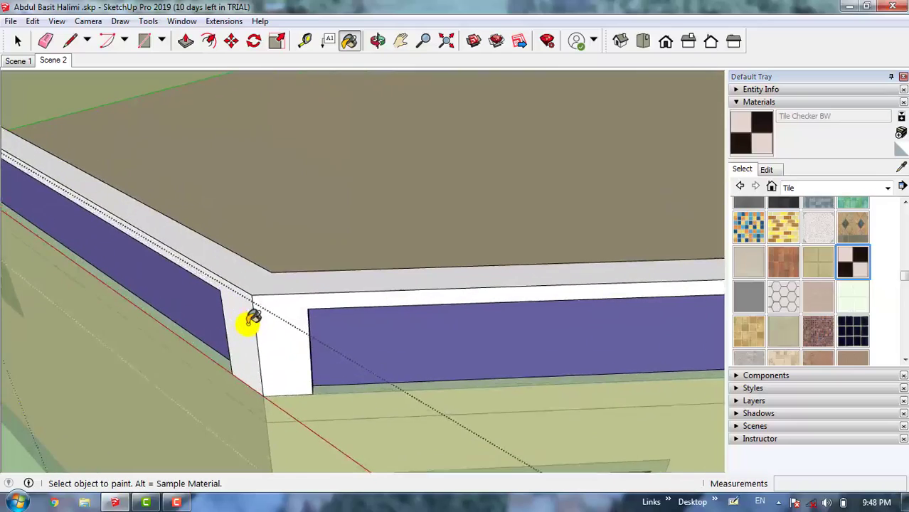
click(288, 324)
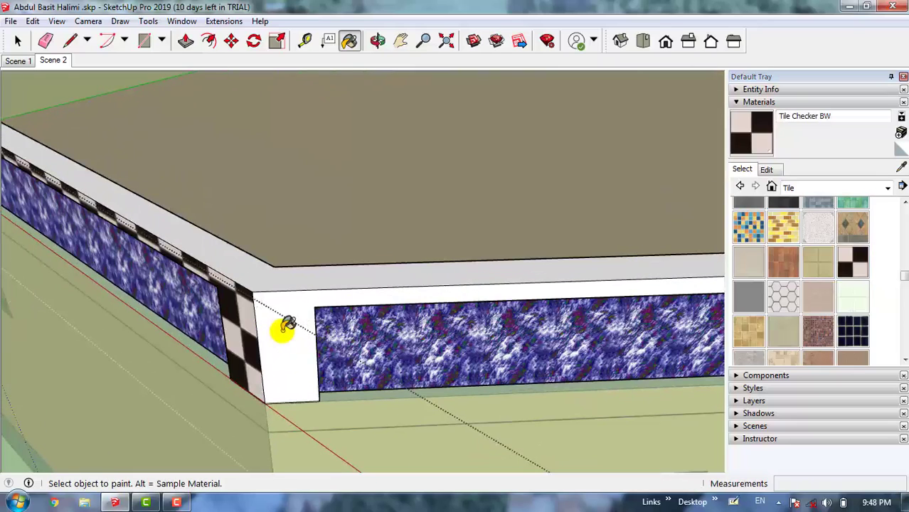
click(288, 324)
scroll(265, 288, down, 2)
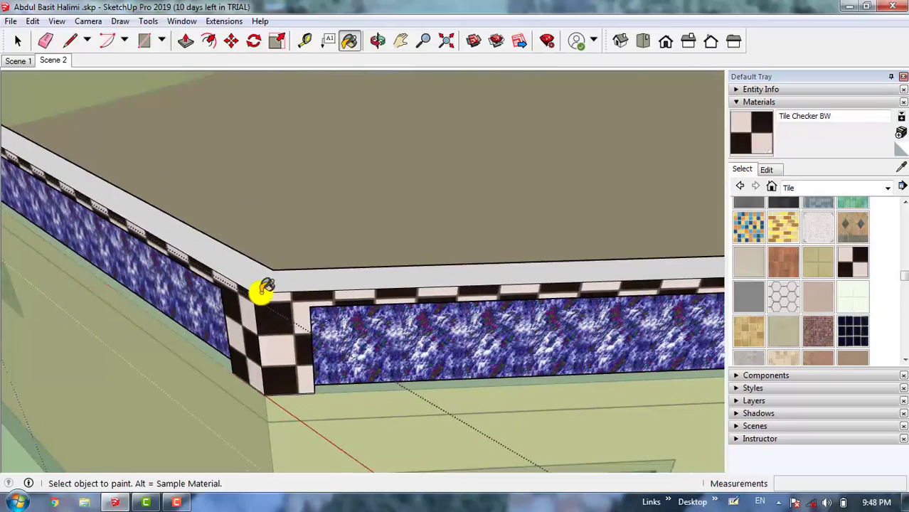
Step: Try texture widths of 60 cm and 5 cm for the Tile Checker BW material
key(space)
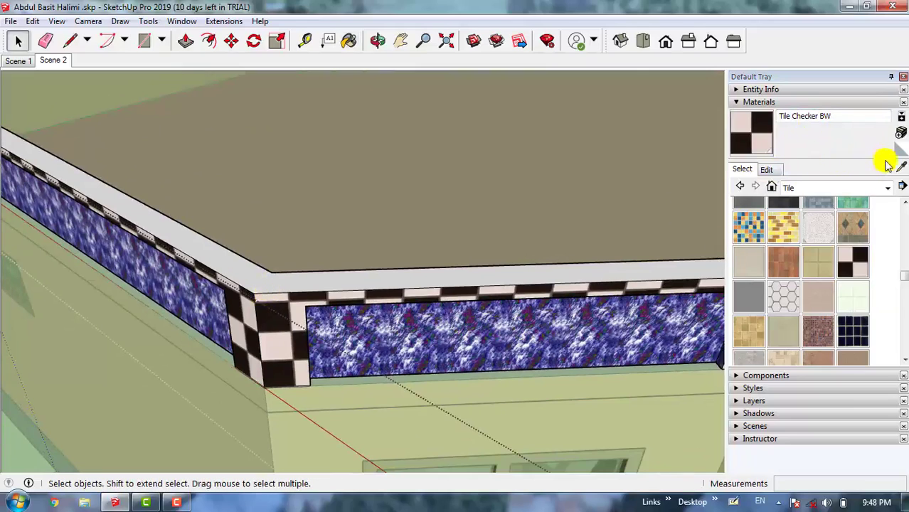
click(763, 170)
double_click(760, 320)
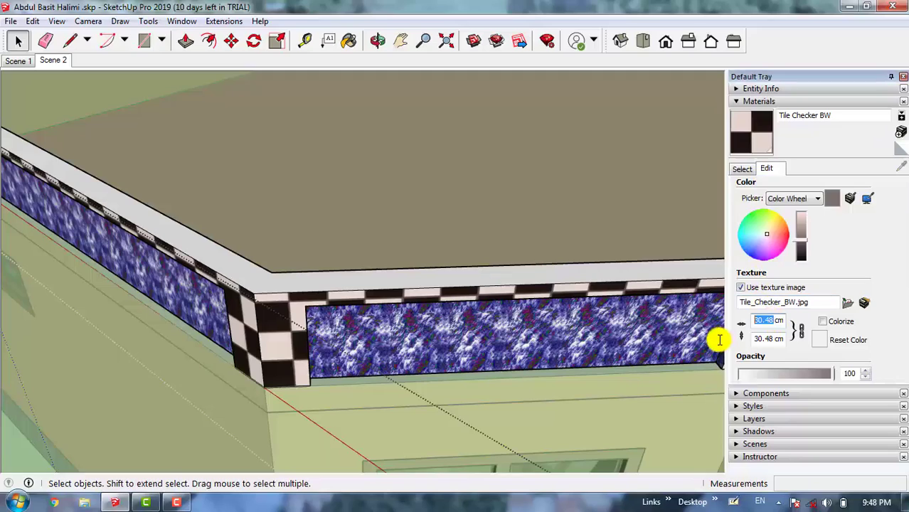
text(60)
key(Return)
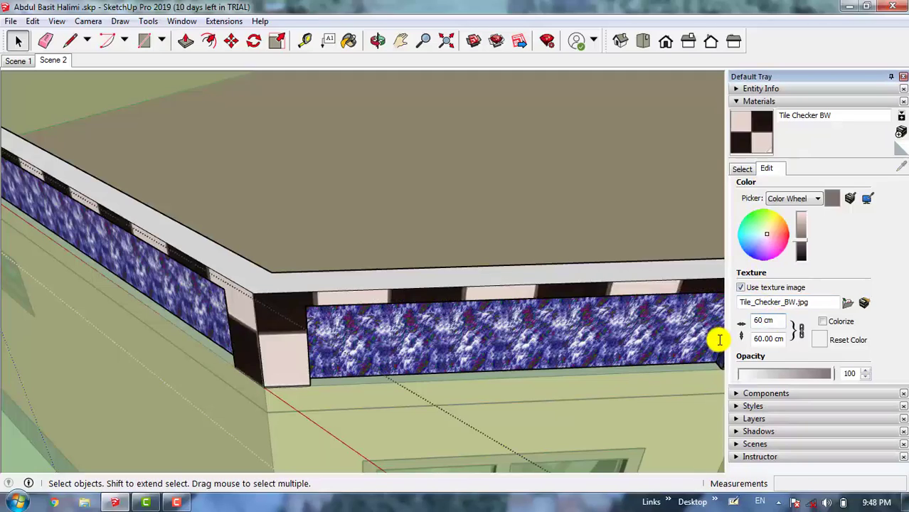
key(BackSpace)
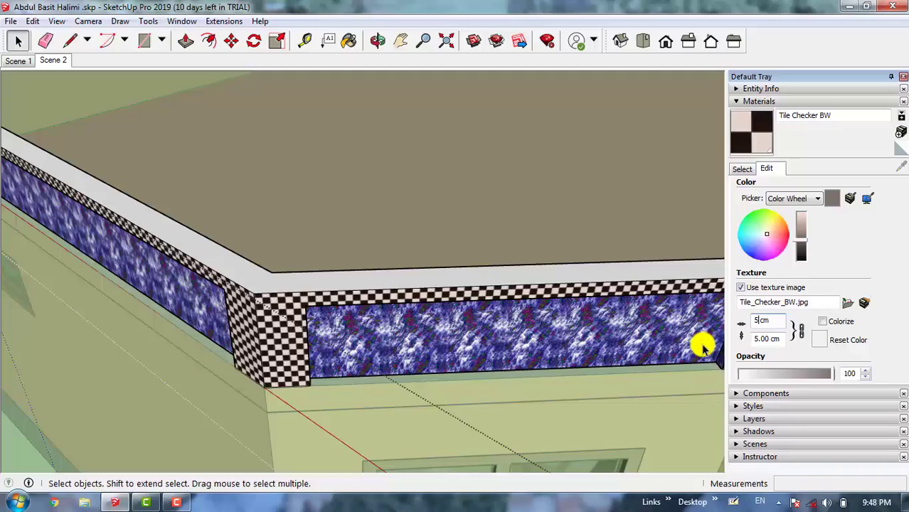
text(5)
key(Return)
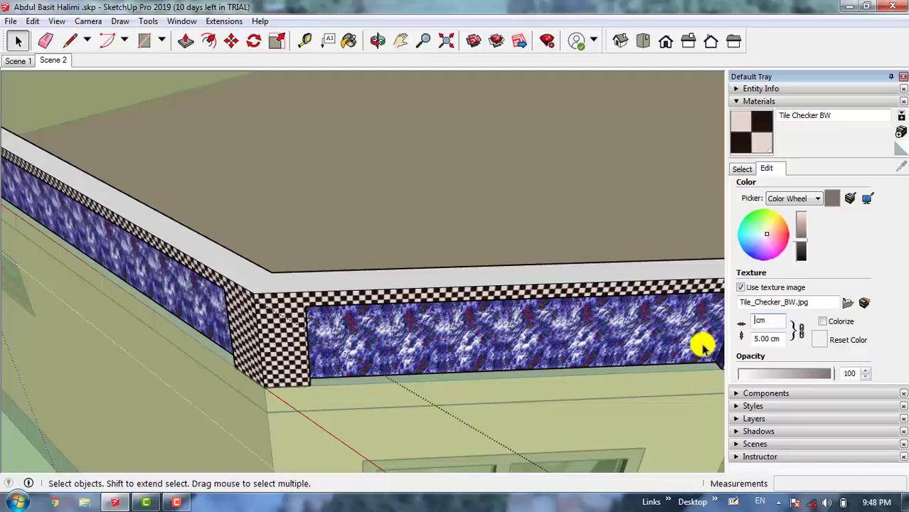
Step: Set the Tile Checker BW texture width to 10 cm
text(10)
key(BackSpace)
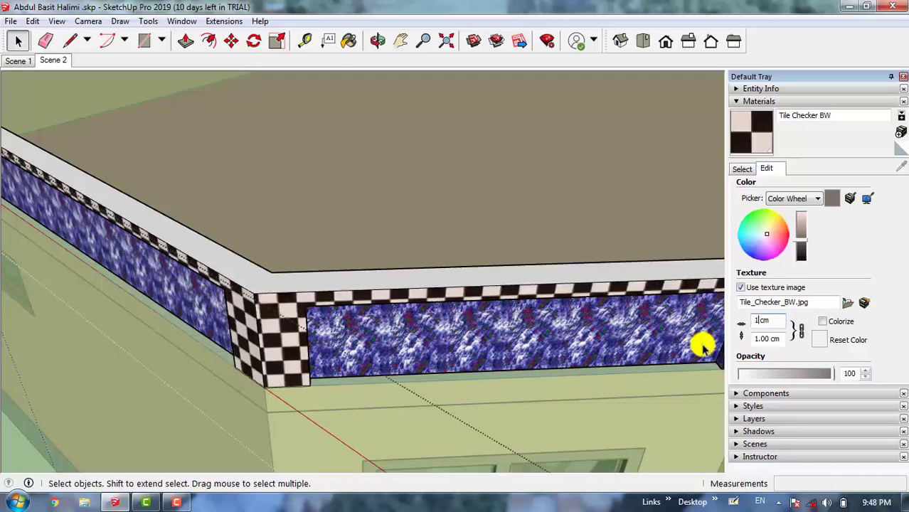
text(0)
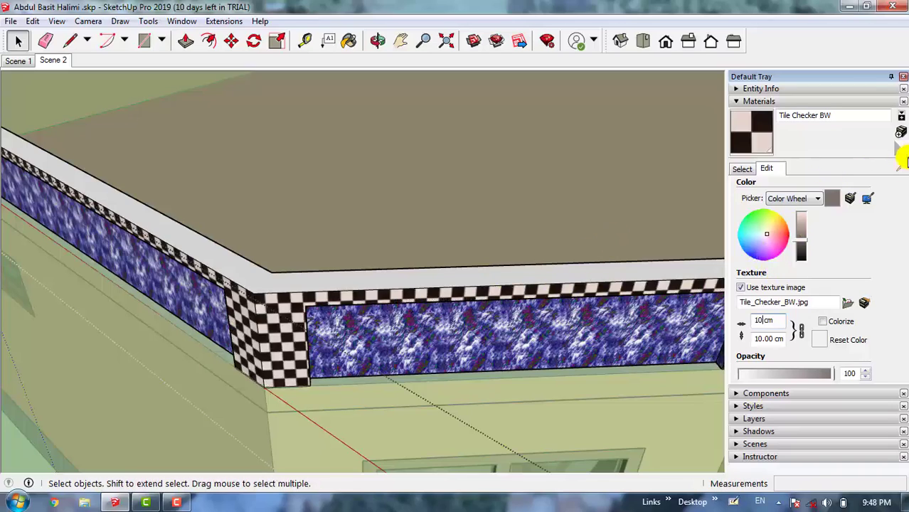
Step: Sample Material16 from the recessed angled-section panel and change its colour from blue to crimson pink with the colour wheel
click(744, 170)
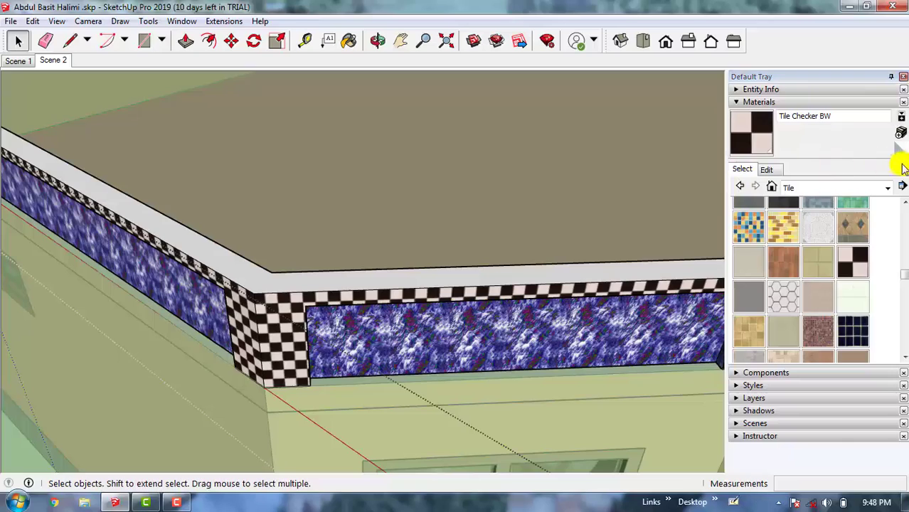
key(b)
alt+click(471, 329)
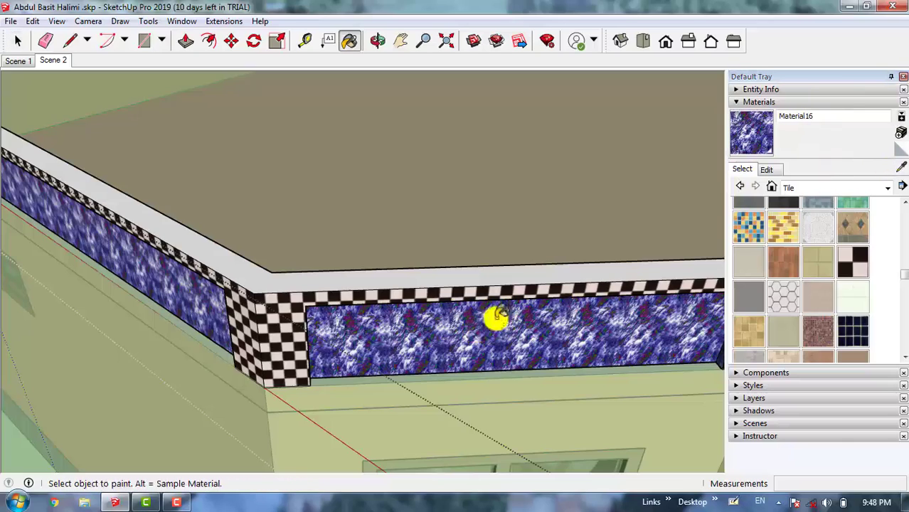
click(769, 170)
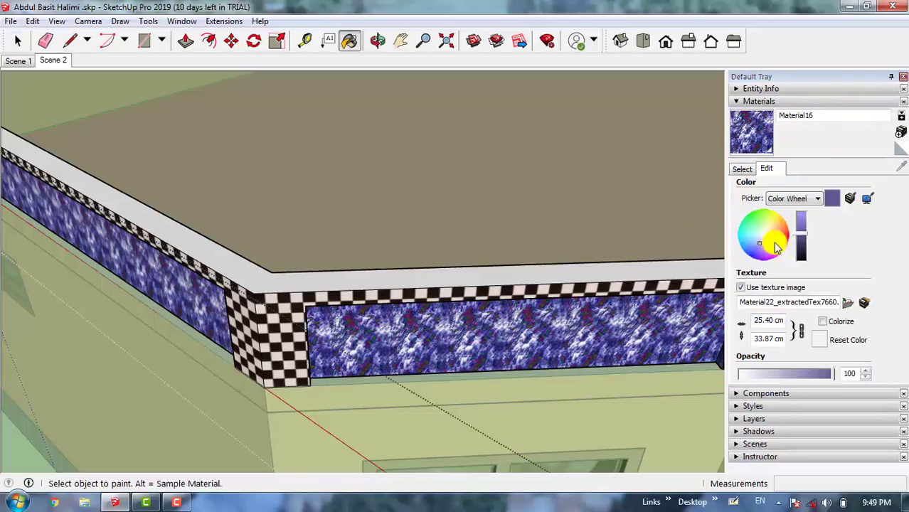
click(786, 245)
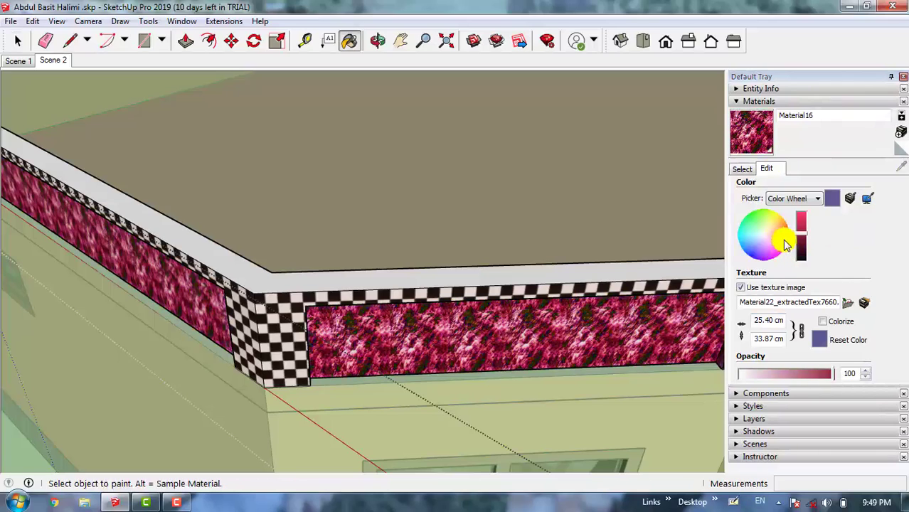
click(778, 245)
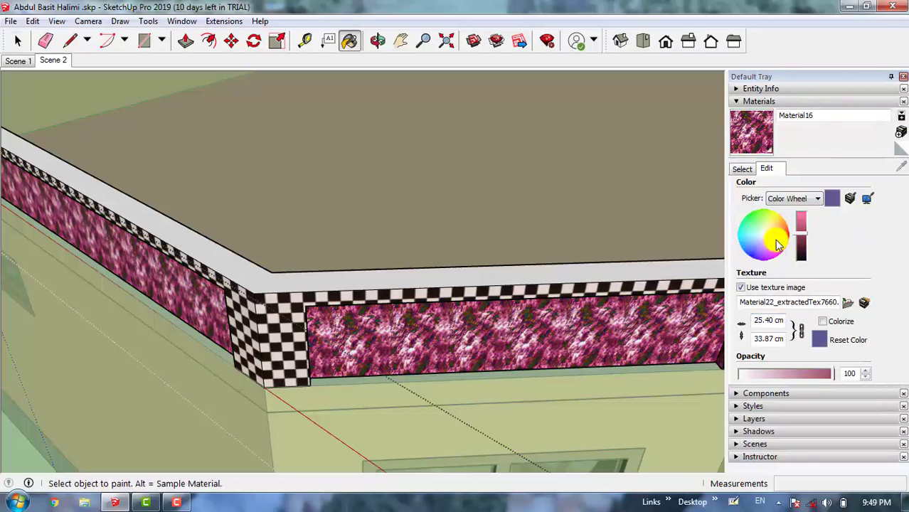
click(790, 246)
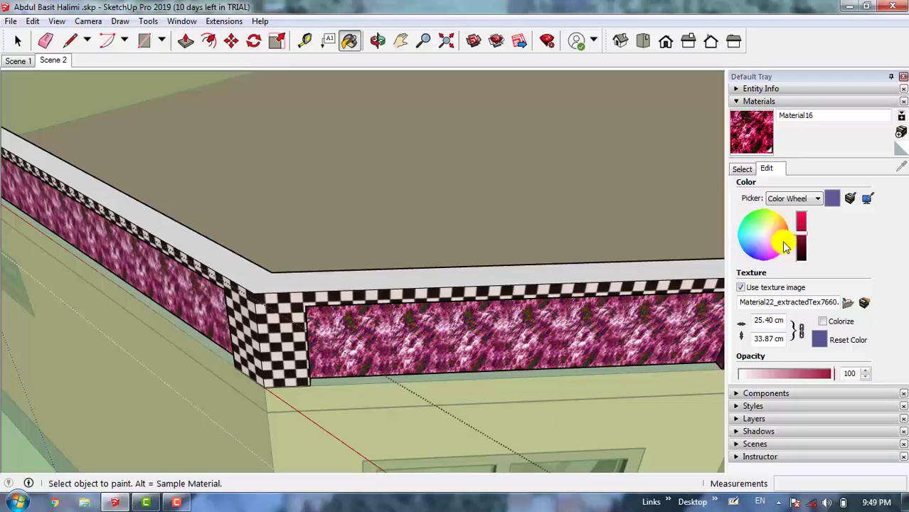
click(783, 243)
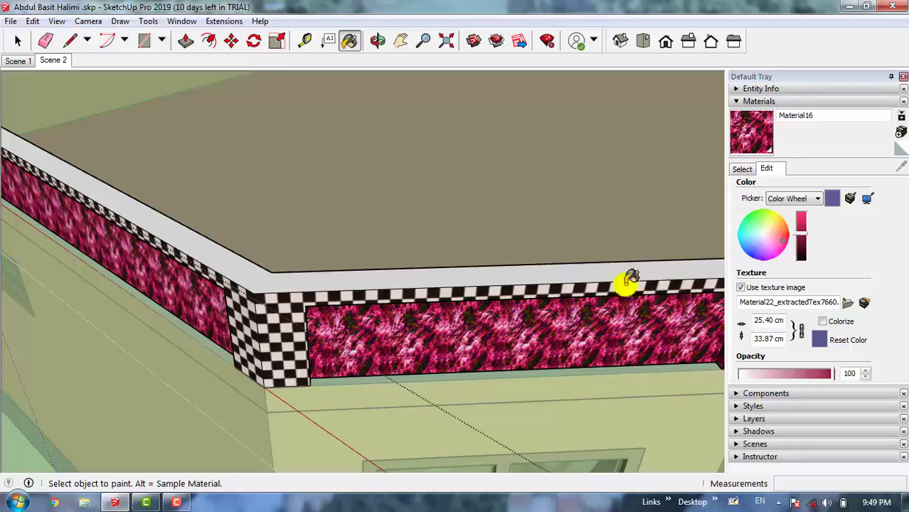
scroll(264, 341, down, 1)
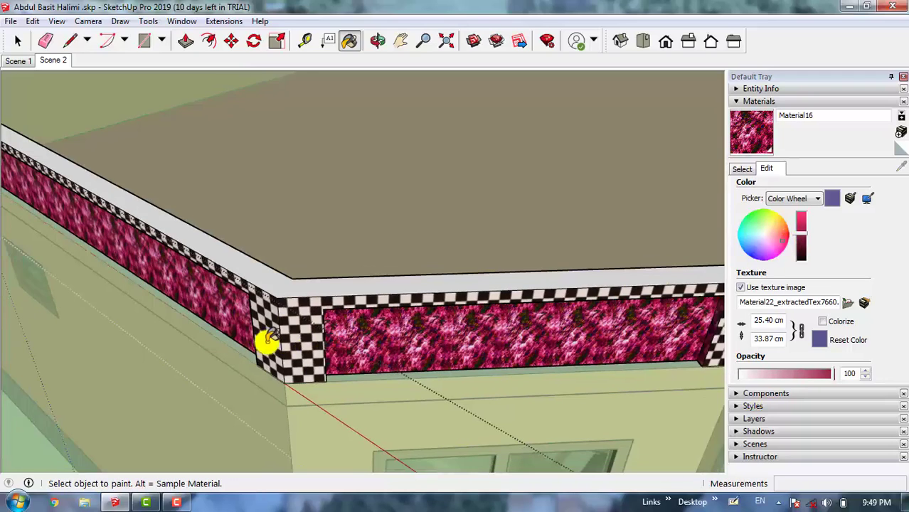
Step: Sample Tile Checker BW from the finished frame and paint the white frames around the two panels of the inner-corner section
scroll(142, 309, down, 1)
scroll(24, 281, down, 2)
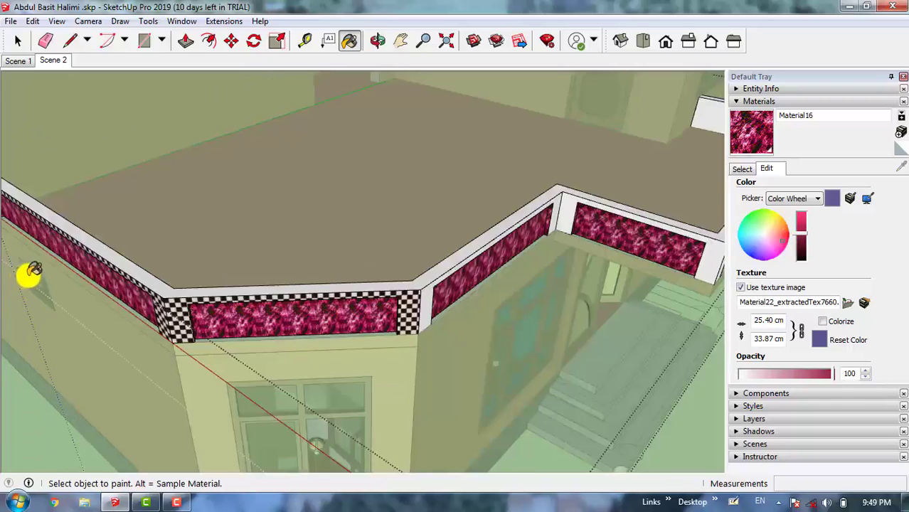
scroll(28, 275, down, 3)
scroll(399, 261, down, 1)
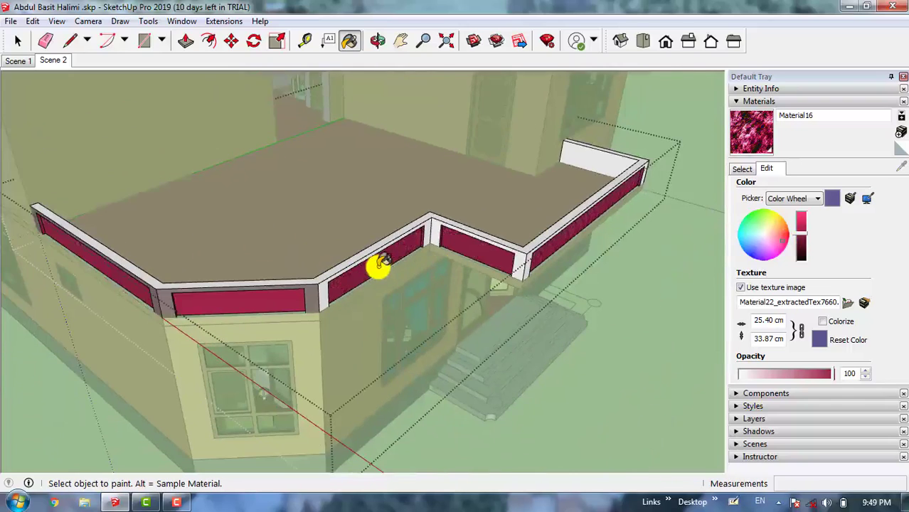
scroll(380, 265, up, 3)
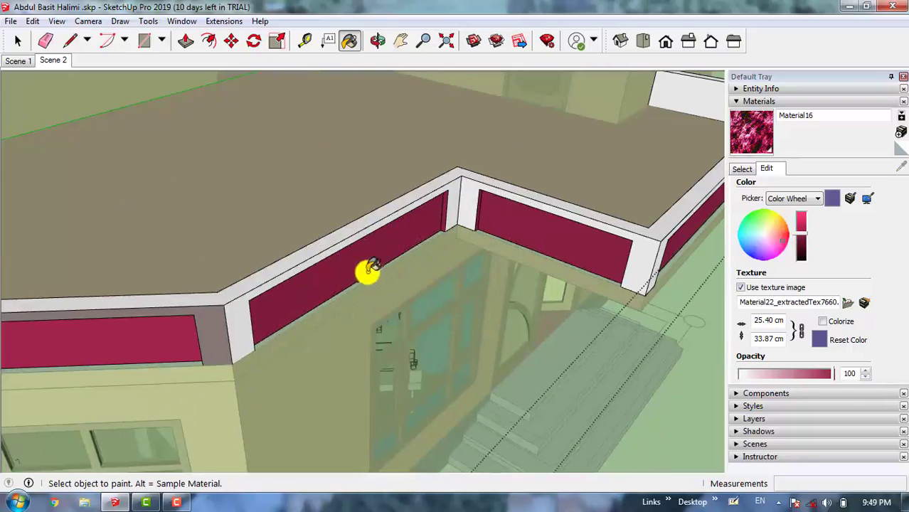
click(740, 169)
click(898, 167)
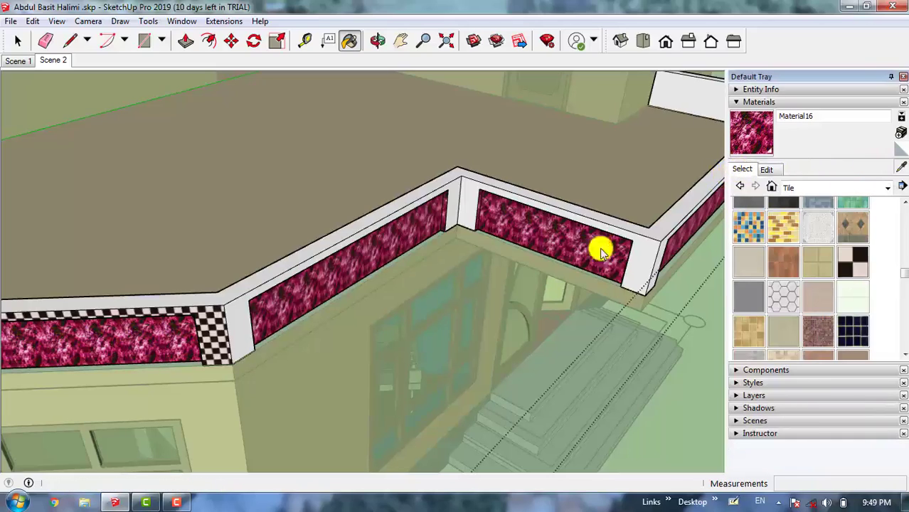
click(224, 317)
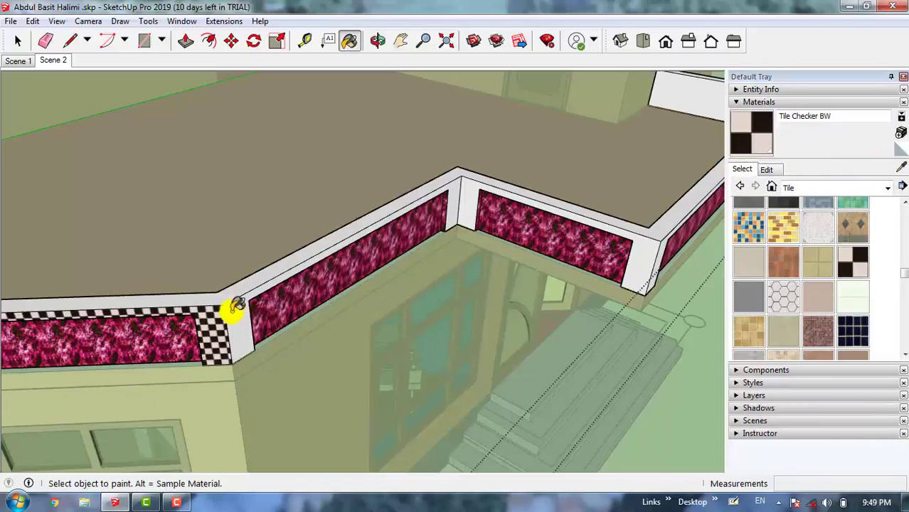
click(239, 314)
click(470, 192)
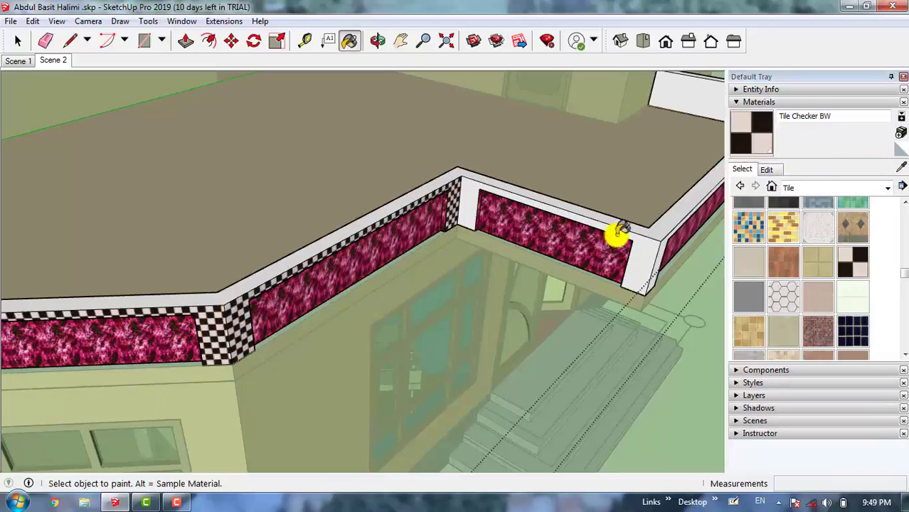
click(649, 255)
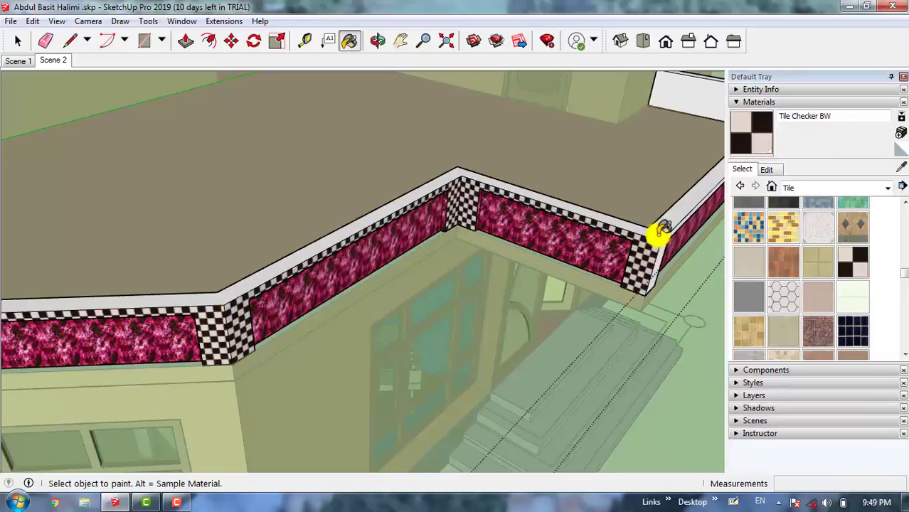
Step: Paint the parapet's top surface and the remaining white frames of the long and end sections with Tile Checker BW
click(661, 224)
click(241, 262)
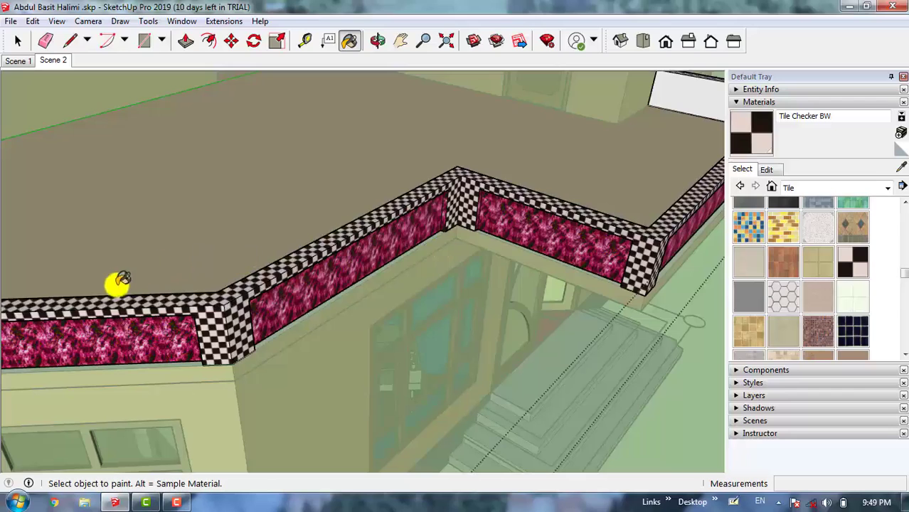
scroll(78, 292, down, 1)
scroll(36, 300, down, 1)
scroll(37, 300, down, 1)
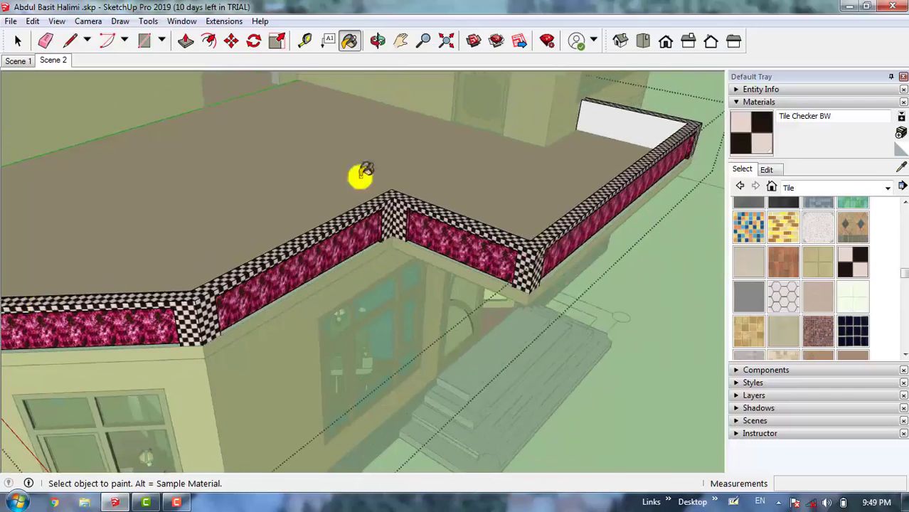
scroll(361, 176, down, 1)
scroll(636, 146, up, 2)
scroll(623, 155, up, 4)
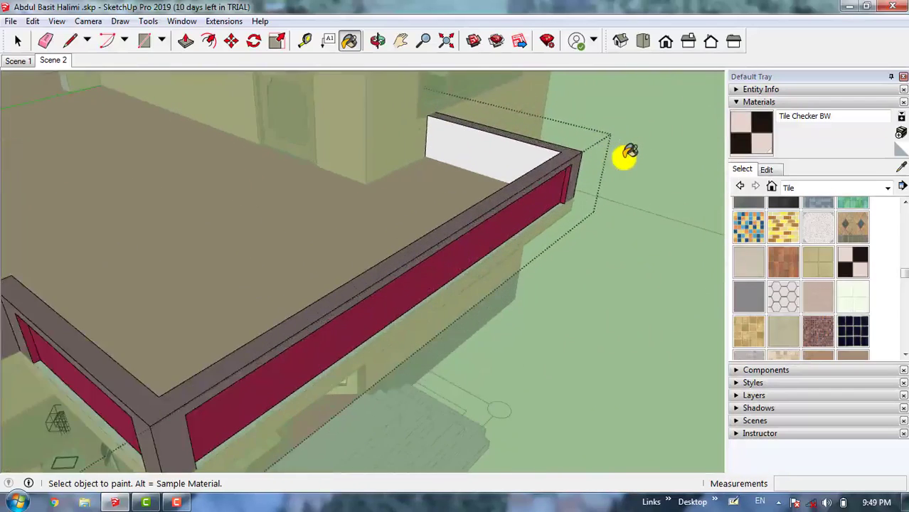
mouse_move(603, 156)
middle_down()
mouse_move(385, 204)
mouse_move(241, 217)
mouse_move(176, 210)
mouse_move(138, 188)
mouse_move(221, 214)
middle_up()
click(223, 208)
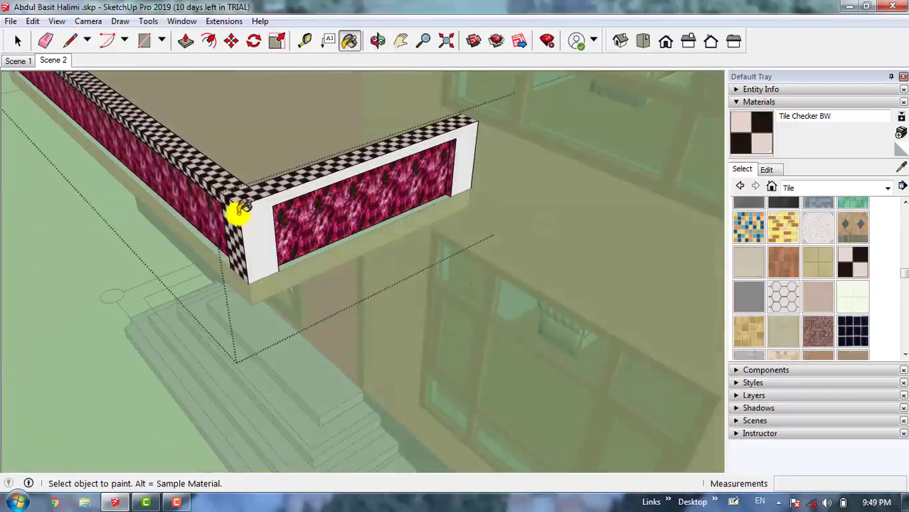
click(239, 211)
Step: Set the Tile Checker BW texture width to 20 cm
scroll(372, 338, down, 2)
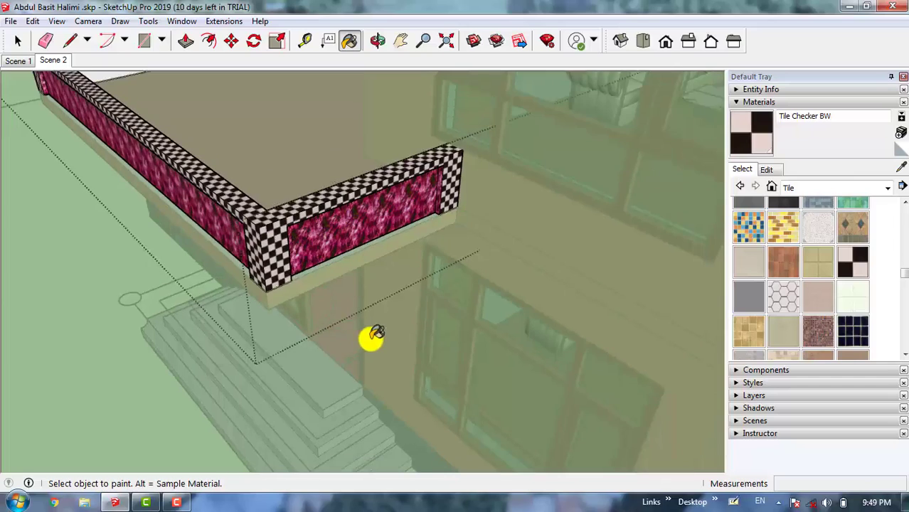
scroll(345, 195, down, 1)
scroll(449, 441, down, 1)
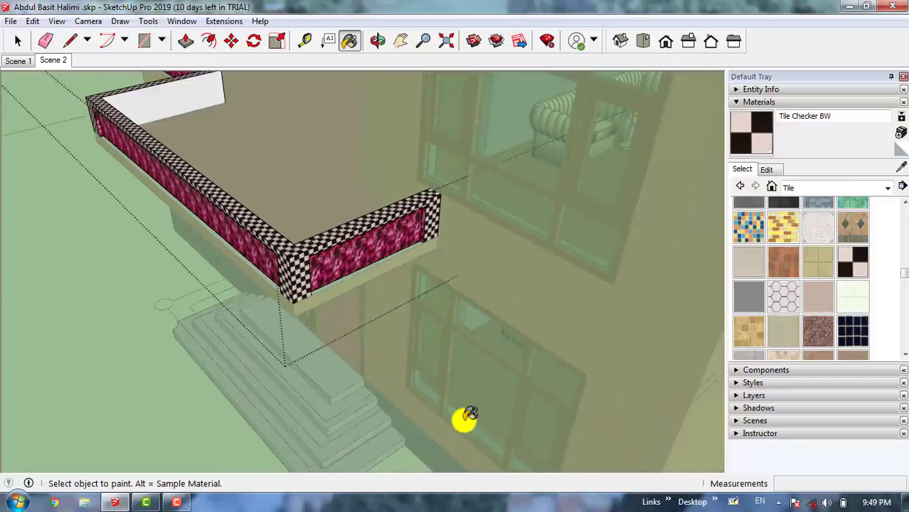
scroll(466, 418, down, 4)
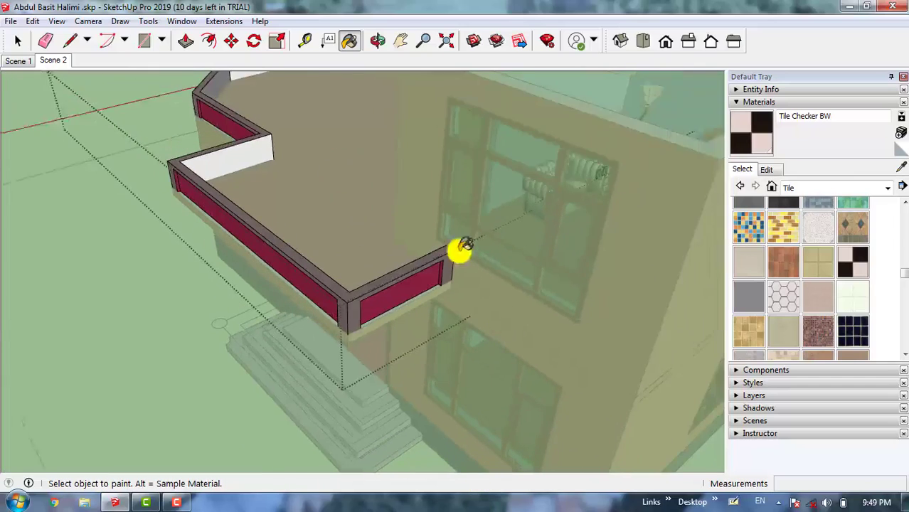
scroll(359, 150, up, 1)
scroll(517, 340, up, 4)
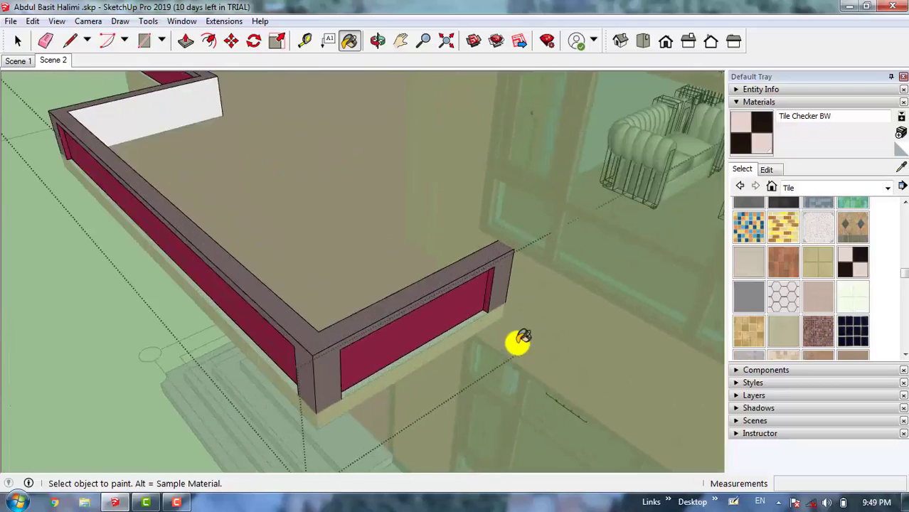
key(l)
key(ctrl+y)
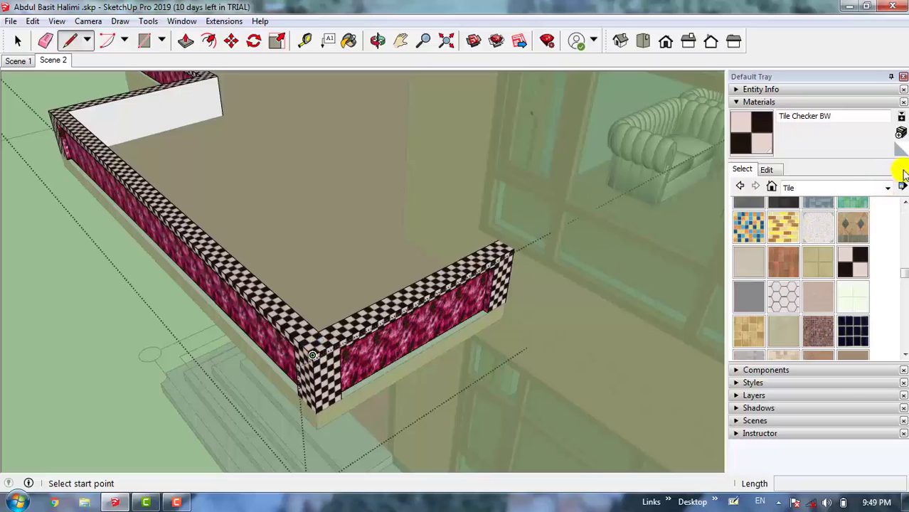
click(767, 169)
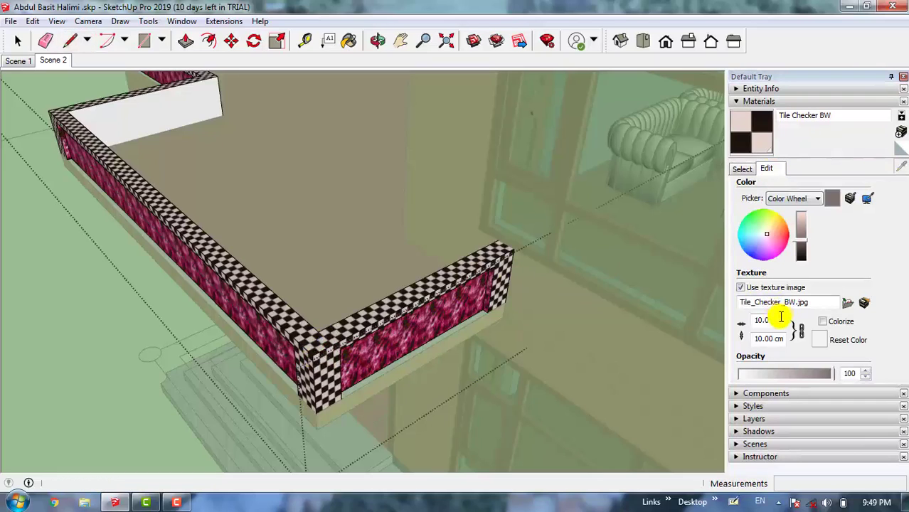
drag(781, 318, 742, 331)
text(2)
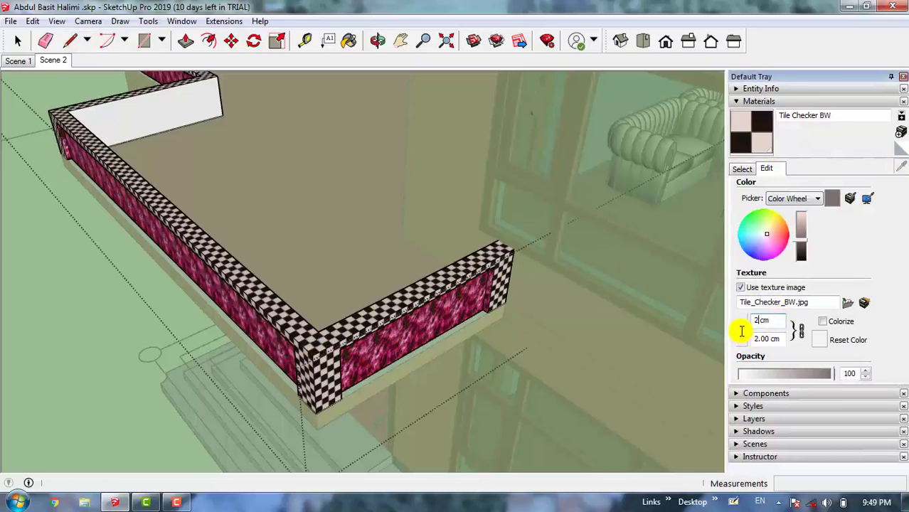
text(0)
key(Return)
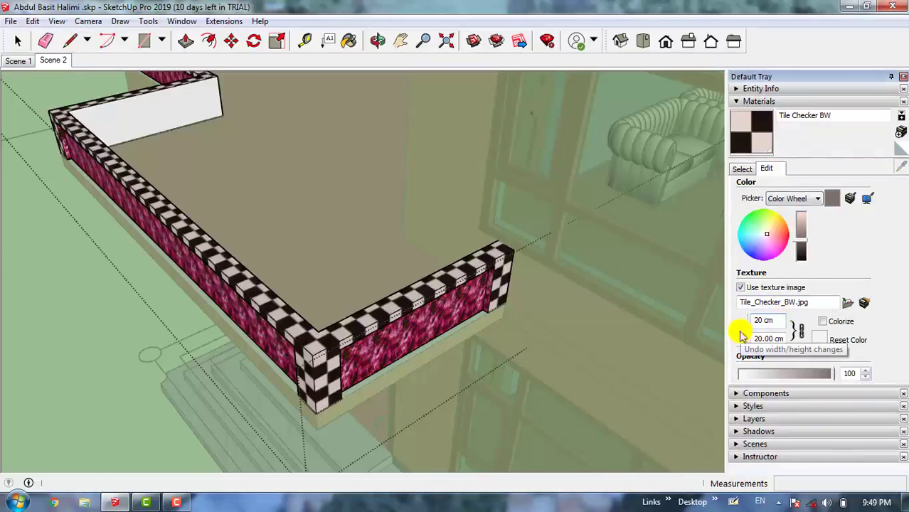
click(304, 361)
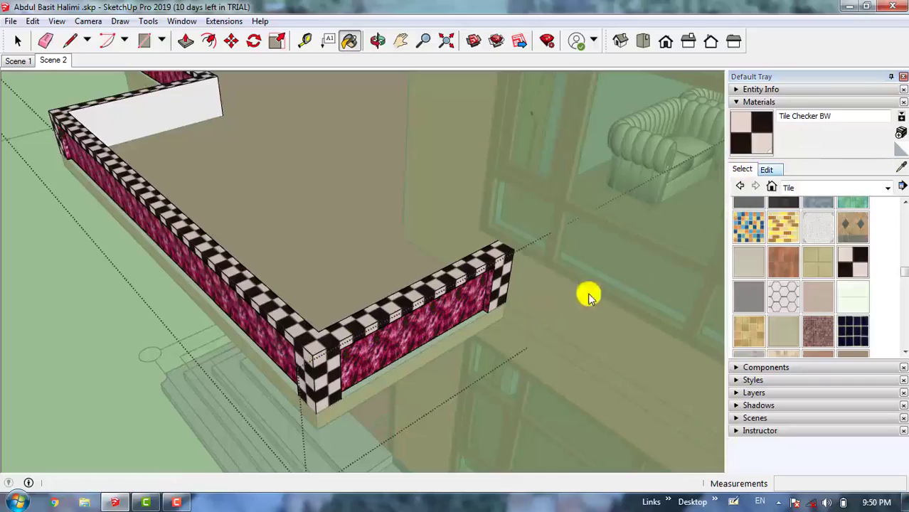
Step: Draw a 50 cm vertical line upward from the top outer corner where the long and end parapet sections meet
key(l)
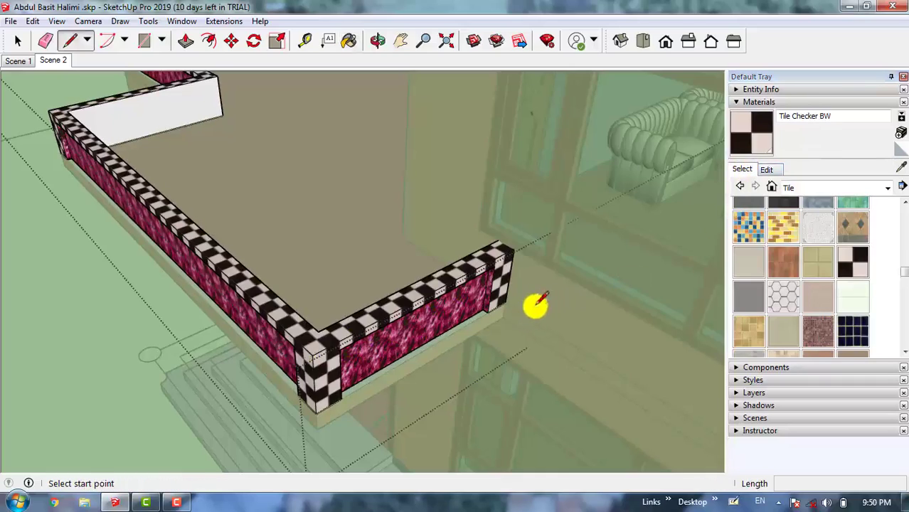
click(313, 355)
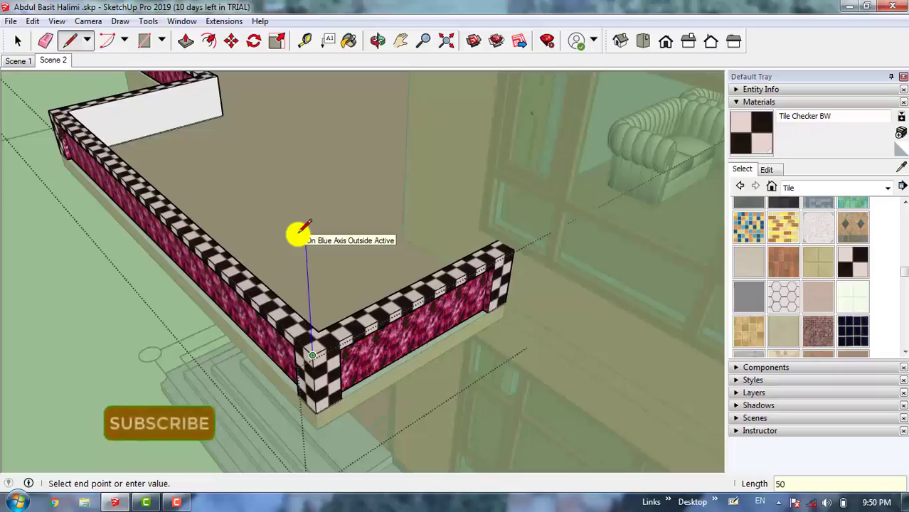
key(Return)
key(space)
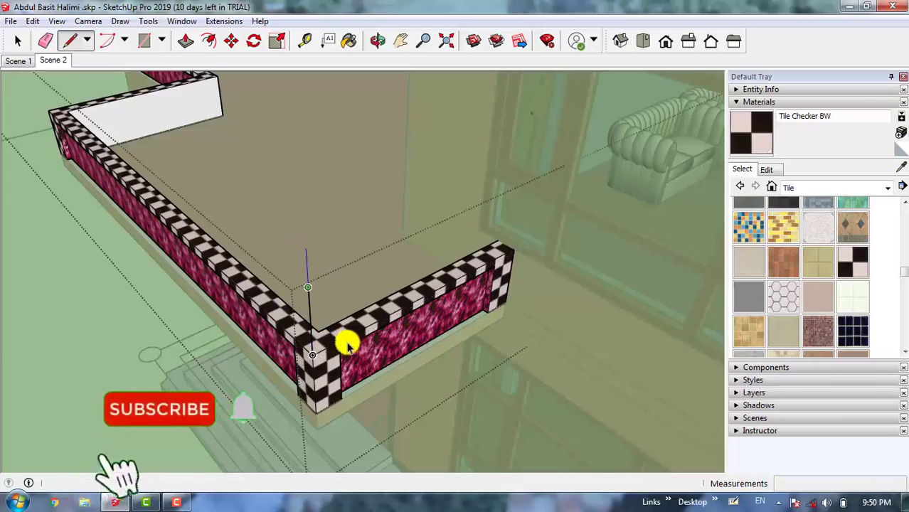
Step: Copy the vertical line 160 cm along the outer top edge of the short end section towards the house wall
scroll(306, 329, up, 1)
scroll(315, 324, up, 2)
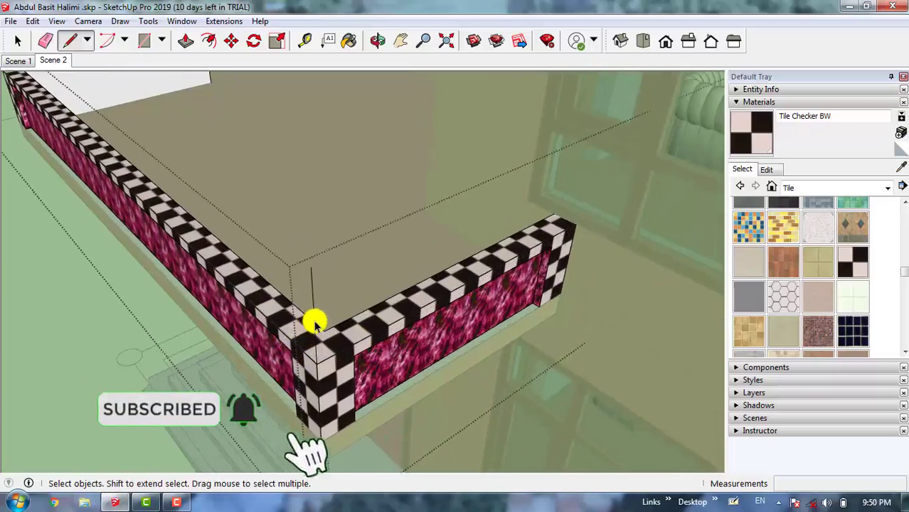
click(314, 324)
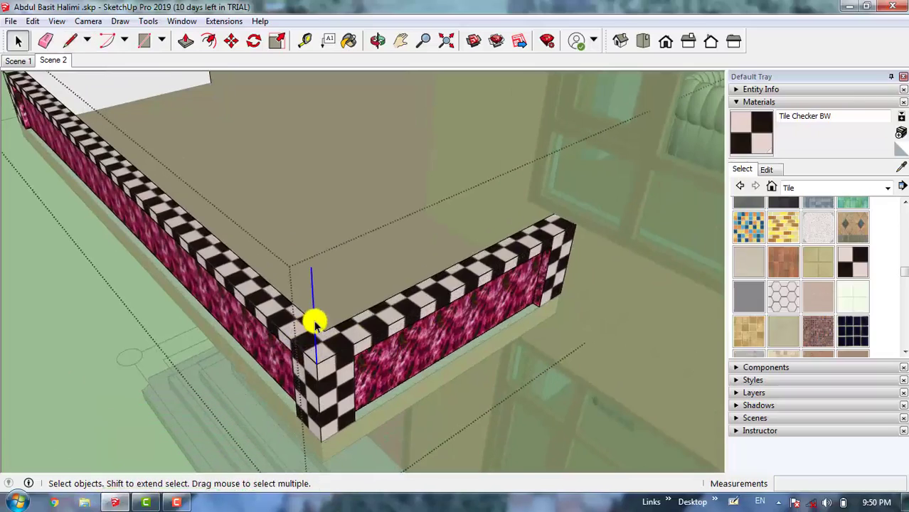
key(m)
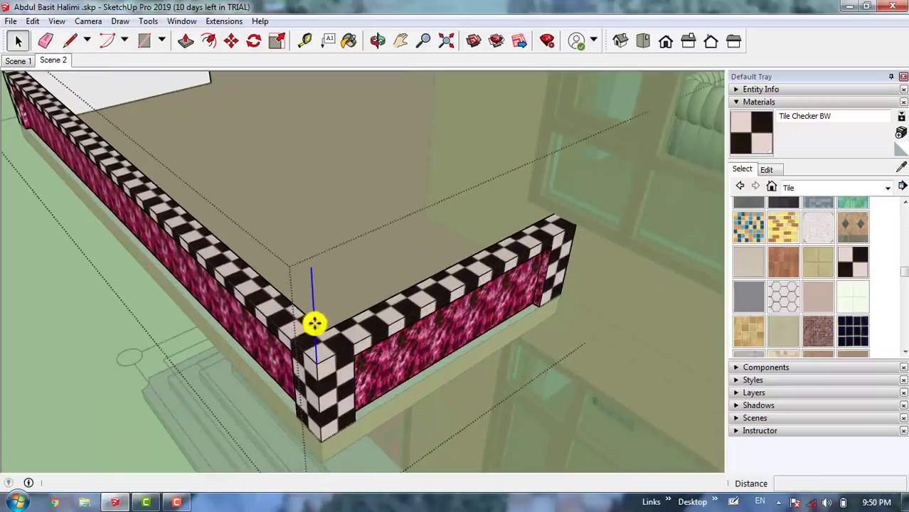
click(315, 363)
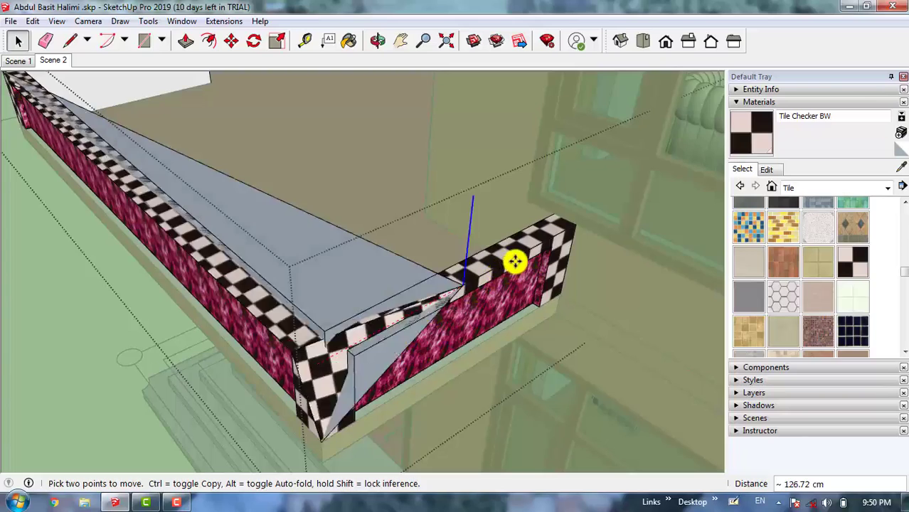
key(ctrl)
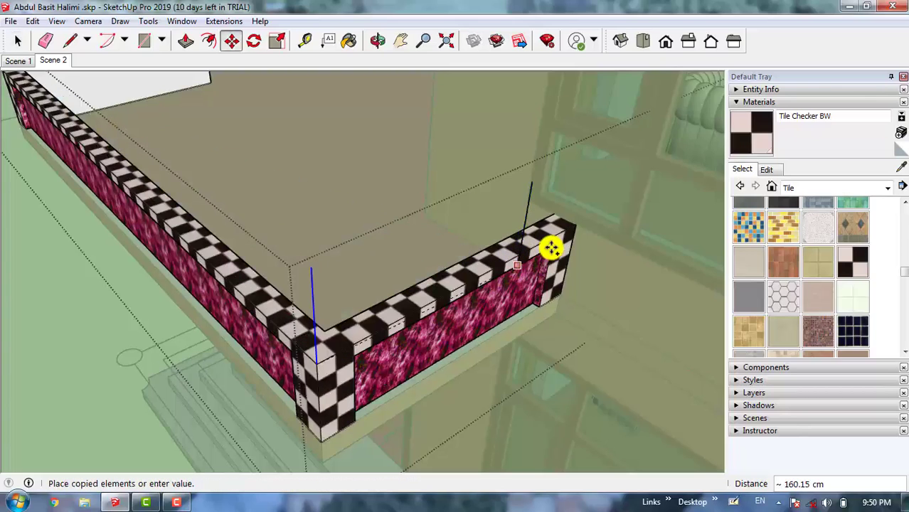
scroll(552, 247, up, 3)
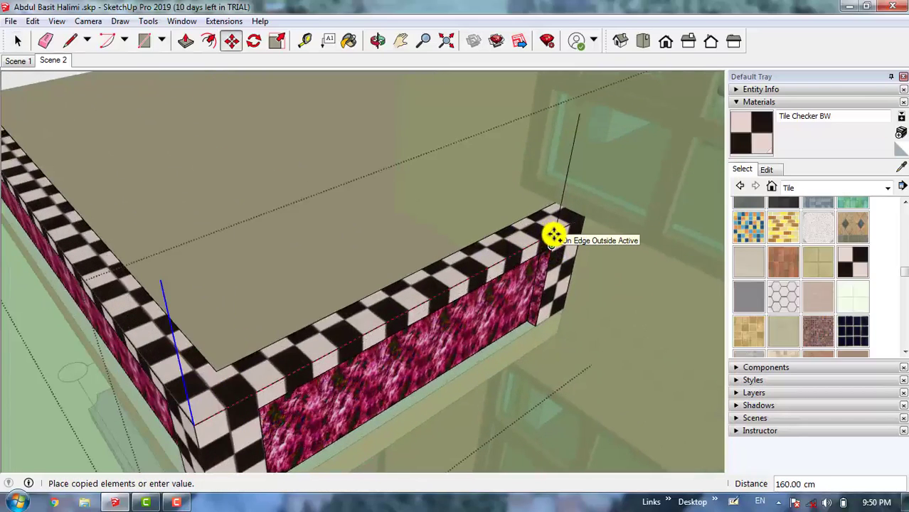
click(552, 238)
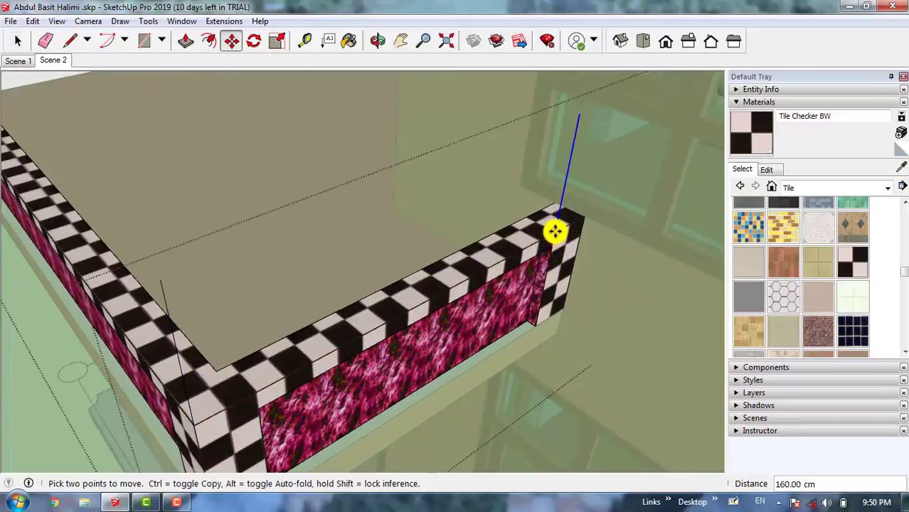
Step: Copy the vertical line from the short end section to the outer top corner at the long section's far end
click(555, 231)
key(ctrl)
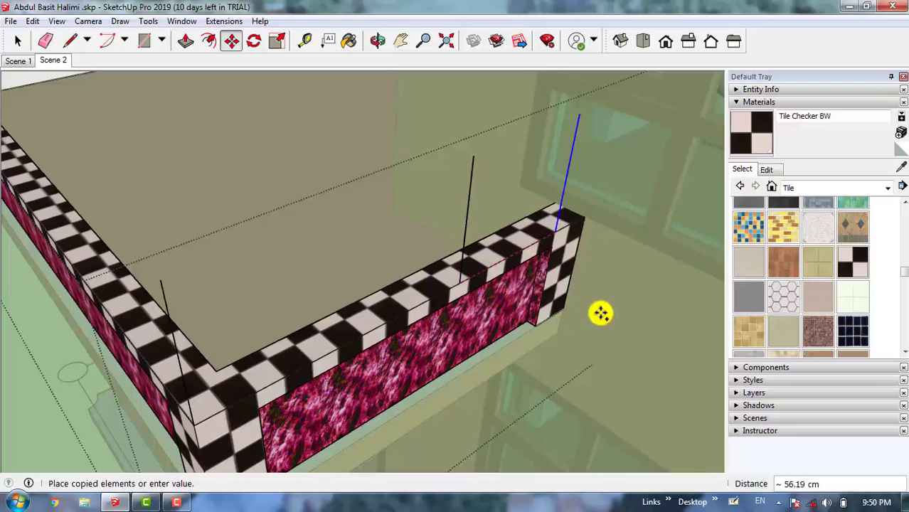
scroll(633, 336, down, 3)
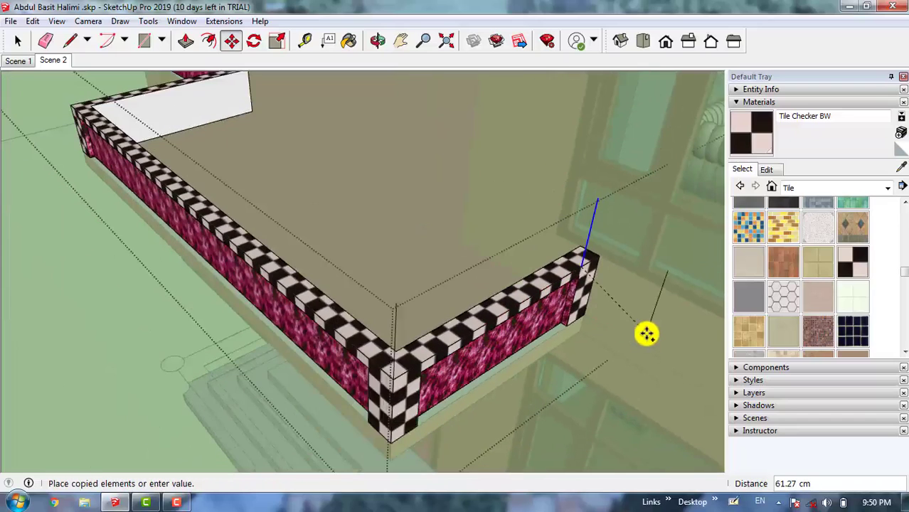
scroll(118, 119, up, 5)
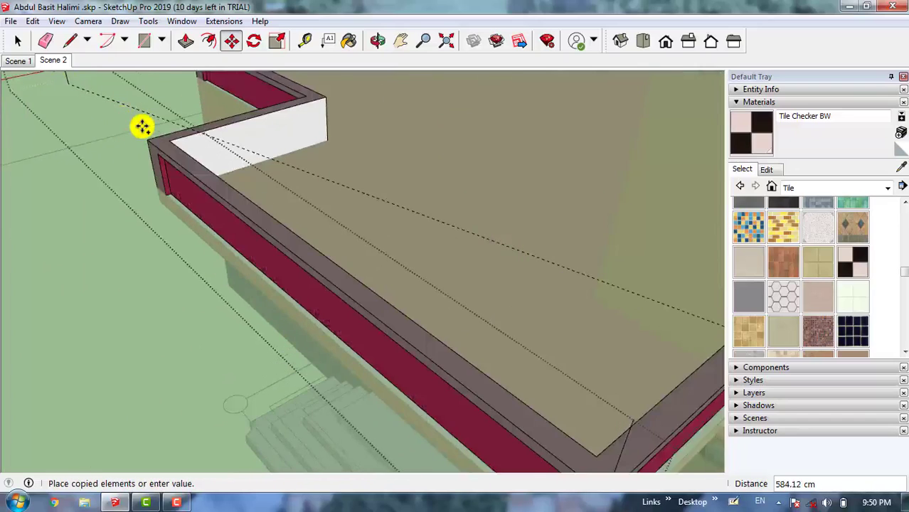
scroll(146, 129, up, 4)
scroll(160, 172, down, 3)
scroll(175, 202, up, 4)
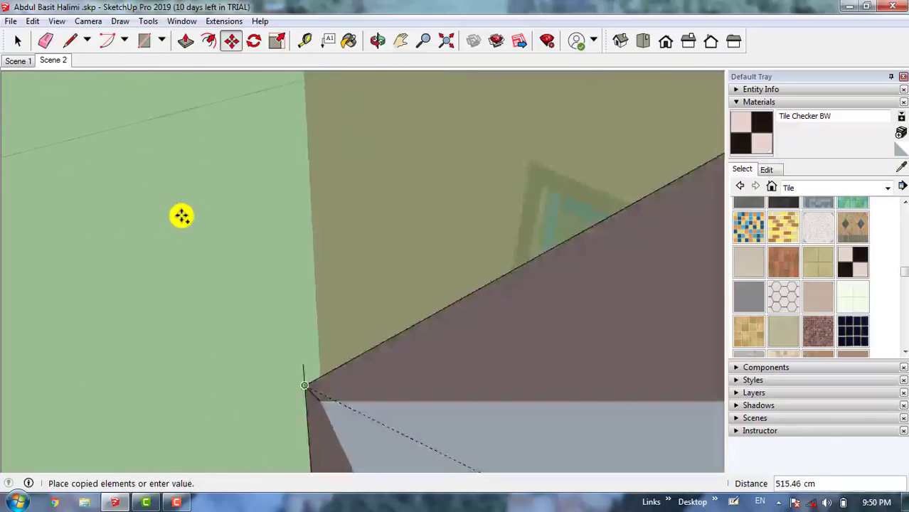
scroll(182, 215, down, 4)
click(184, 224)
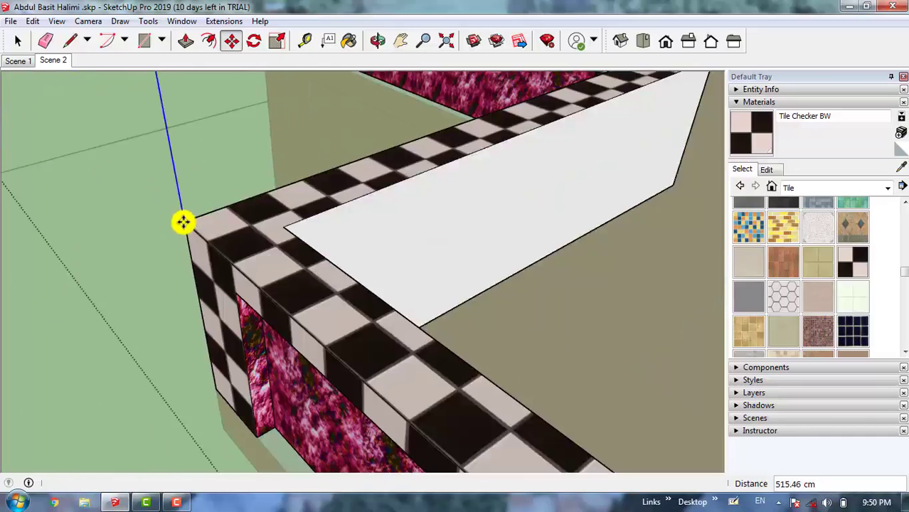
Step: Copy the vertical line 180 cm from the long section's far outer corner to the next outer top corner of the parapet
click(183, 221)
scroll(167, 320, down, 3)
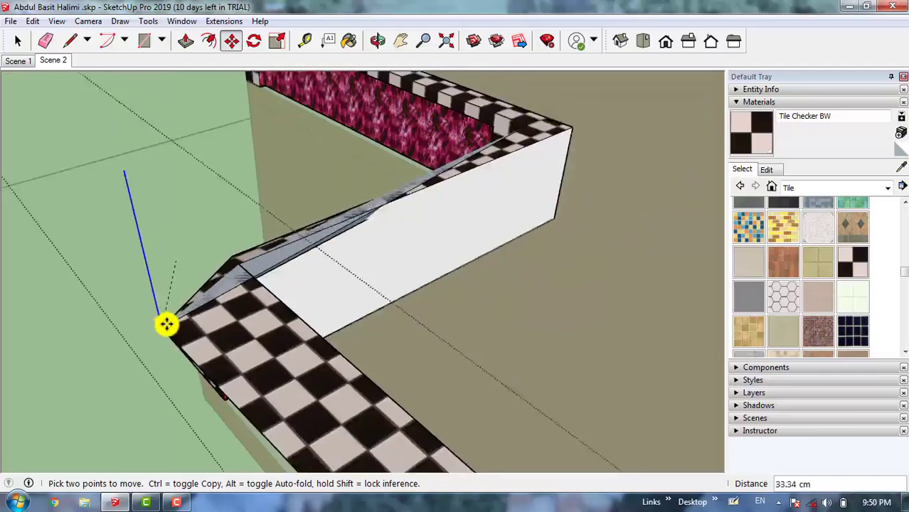
key(ctrl)
scroll(172, 340, down, 2)
scroll(350, 204, down, 2)
scroll(328, 238, up, 7)
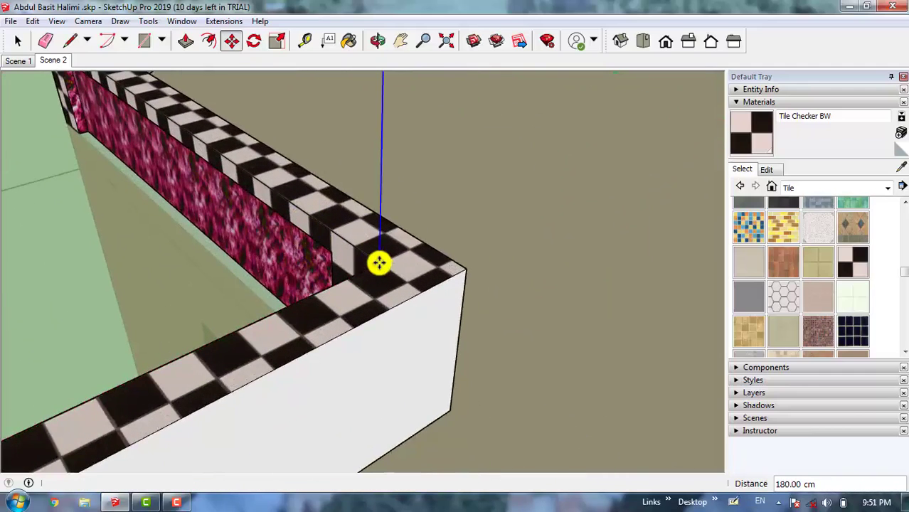
click(379, 260)
Step: Copy the vertical line 270 cm along the parapet from the inward corner to the next outer top corner
middle_drag(379, 260, 384, 309)
key(ctrl)
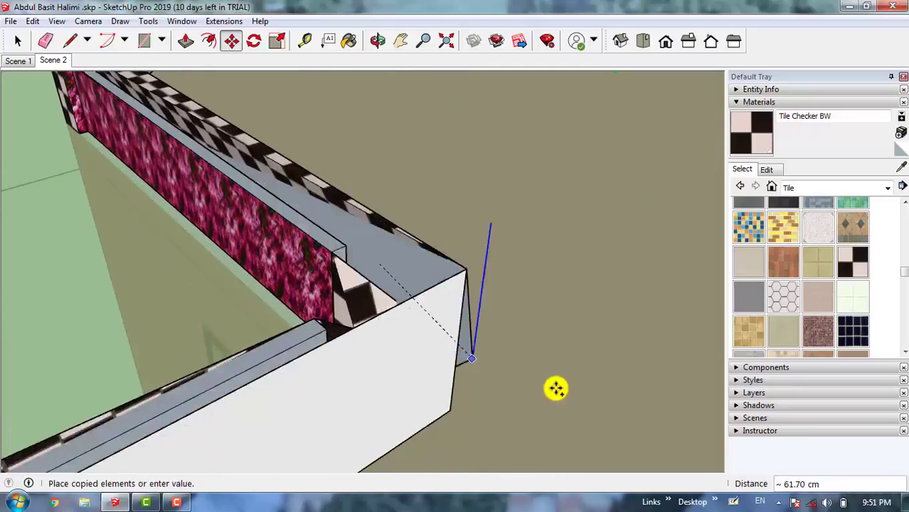
scroll(585, 392, down, 2)
scroll(599, 402, down, 3)
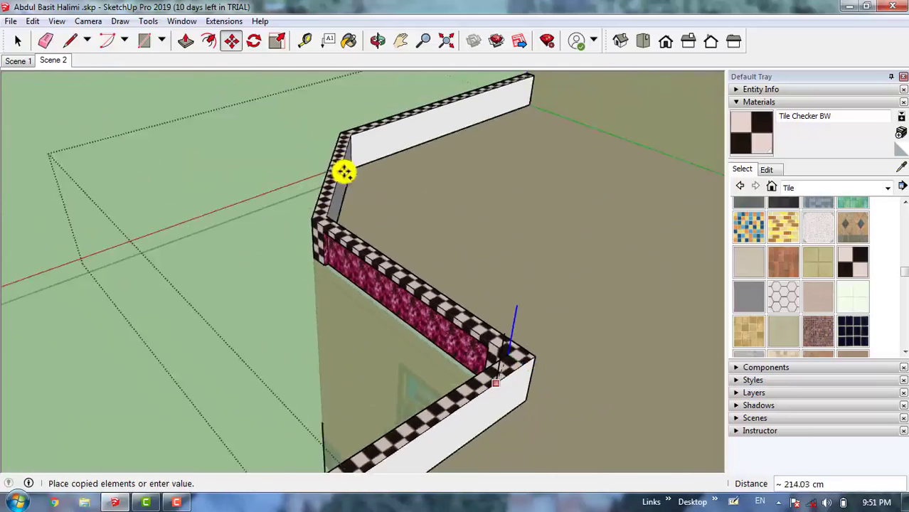
scroll(324, 224, up, 5)
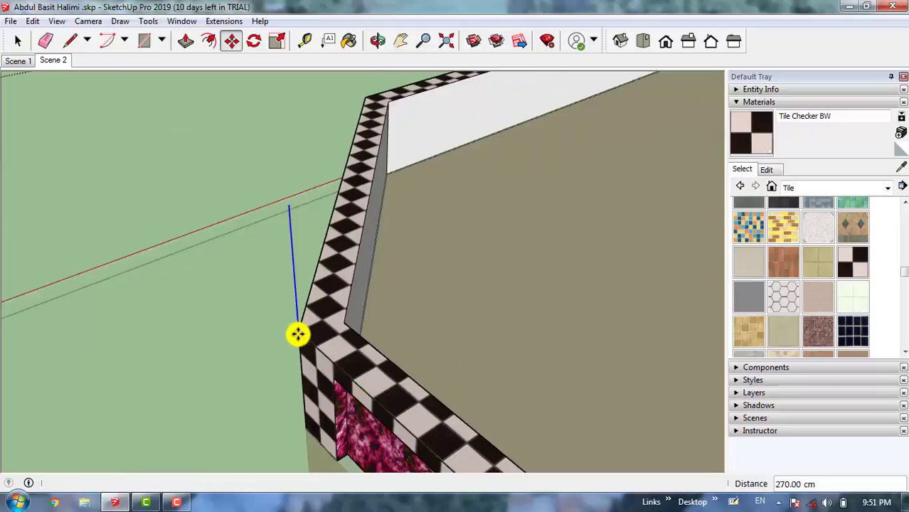
click(299, 327)
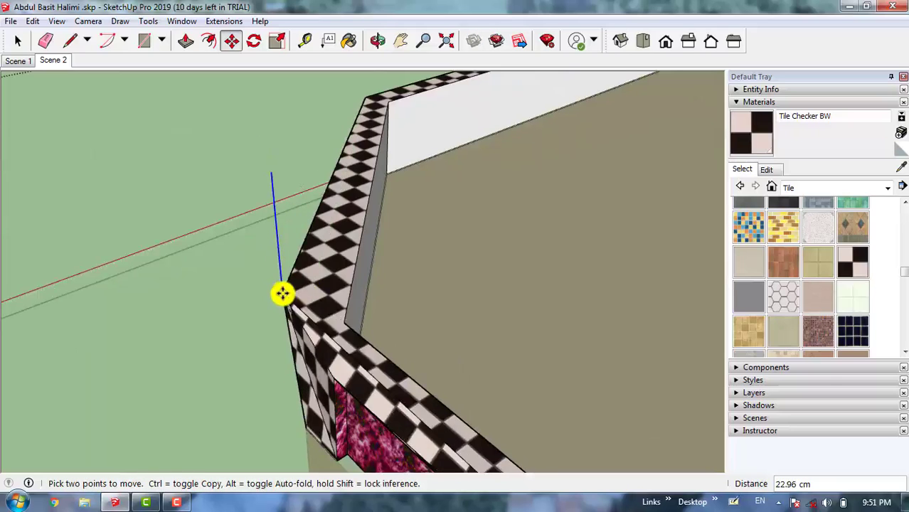
Step: Copy the vertical line across the short front parapet section to its other outer top corner
click(282, 306)
scroll(323, 294, down, 2)
scroll(323, 294, up, 4)
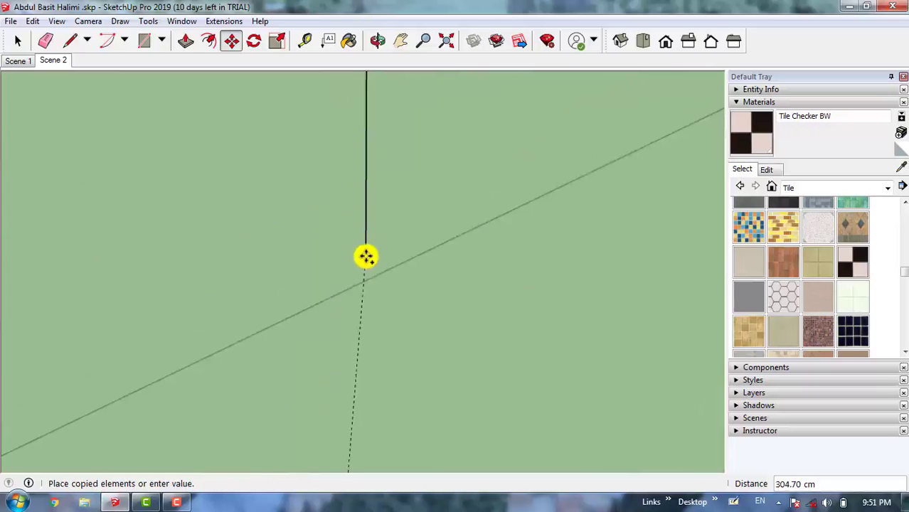
scroll(365, 255, down, 3)
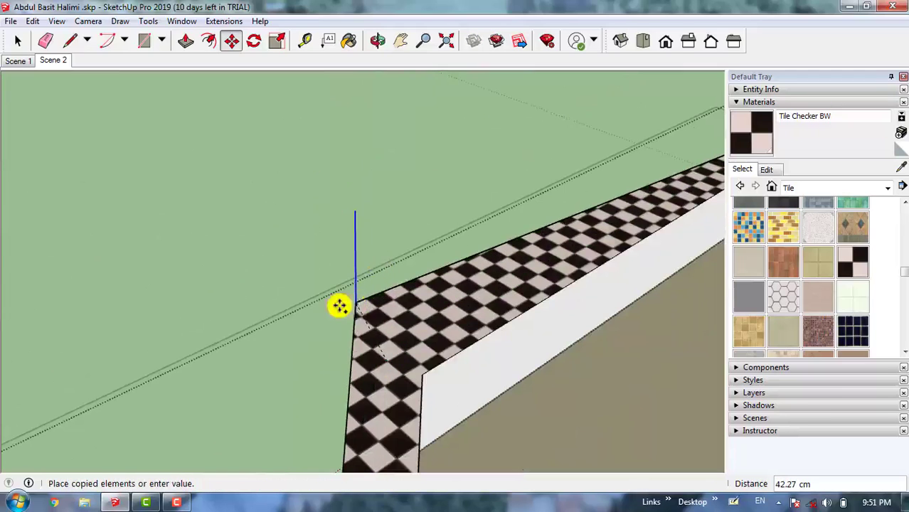
Step: Copy the vertical line 390 cm along the last parapet section to its outer top corner at the house wall
scroll(320, 338, down, 3)
scroll(407, 279, up, 4)
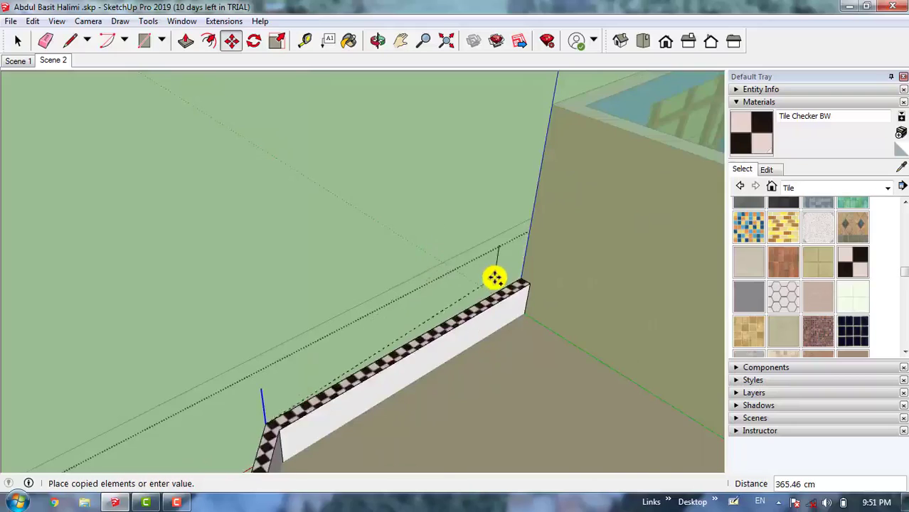
scroll(495, 278, up, 5)
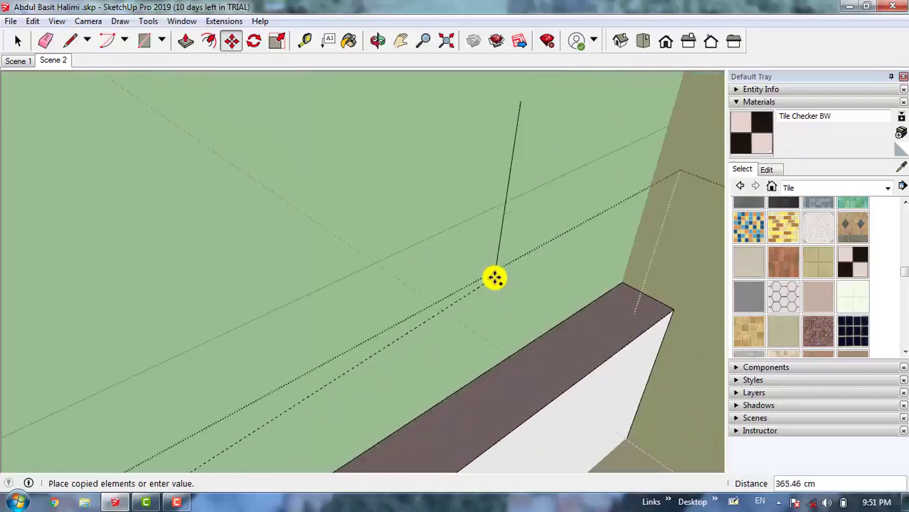
click(621, 282)
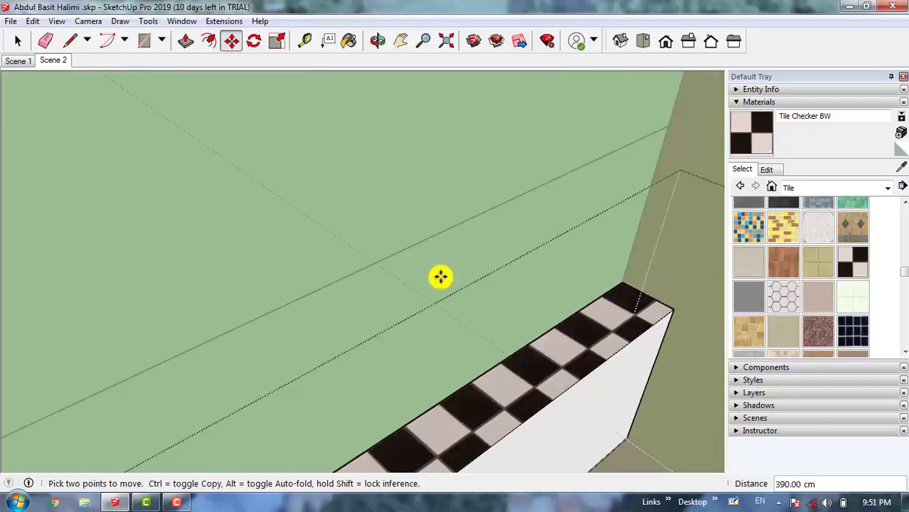
scroll(441, 277, down, 3)
scroll(446, 313, up, 2)
key(space)
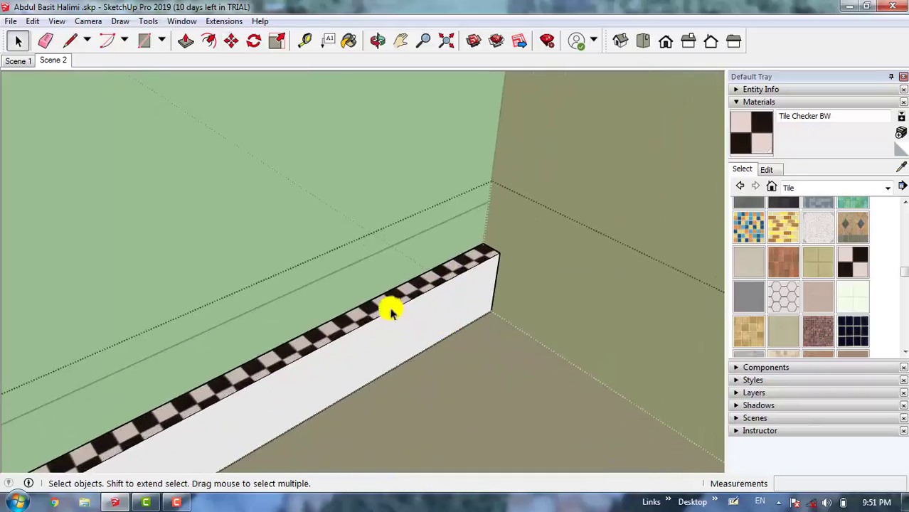
Step: Draw a 390 cm line joining the tops of the vertical lines from the house wall to the first outer parapet corner
key(o)
drag(279, 207, 474, 214)
key(l)
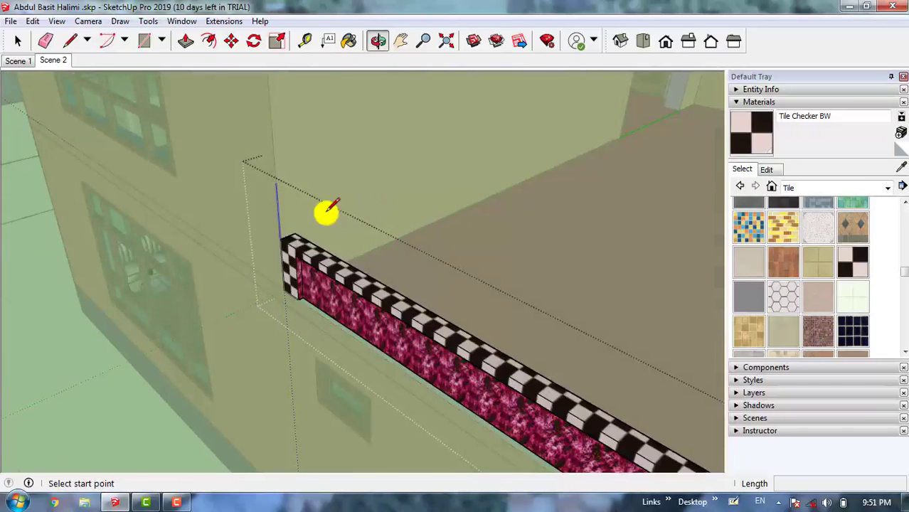
click(276, 187)
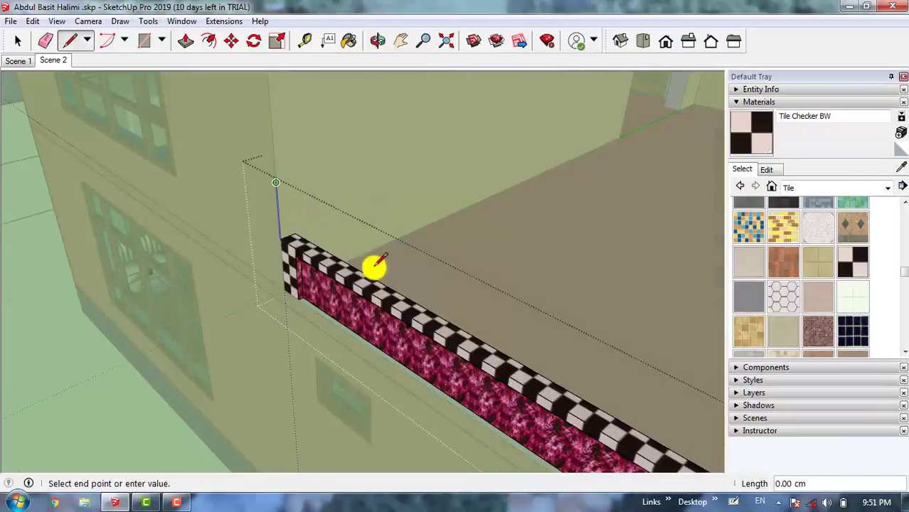
scroll(338, 209, down, 3)
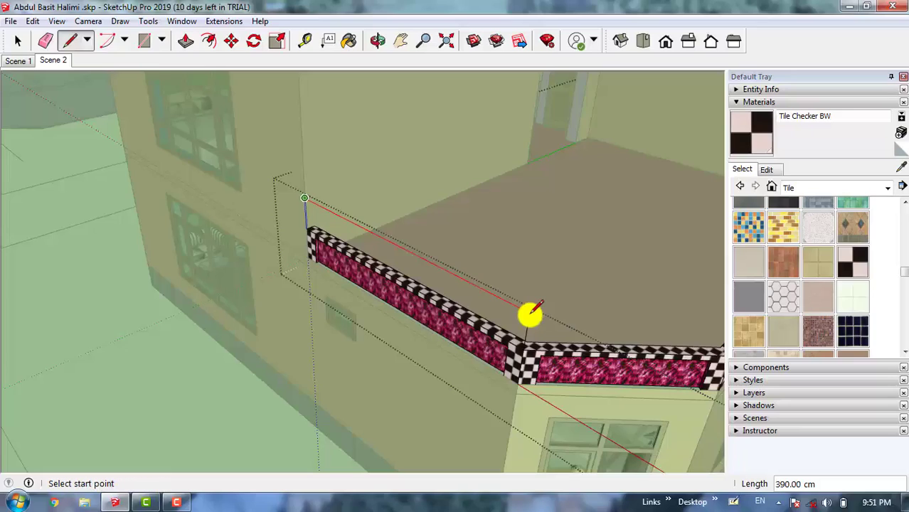
click(530, 310)
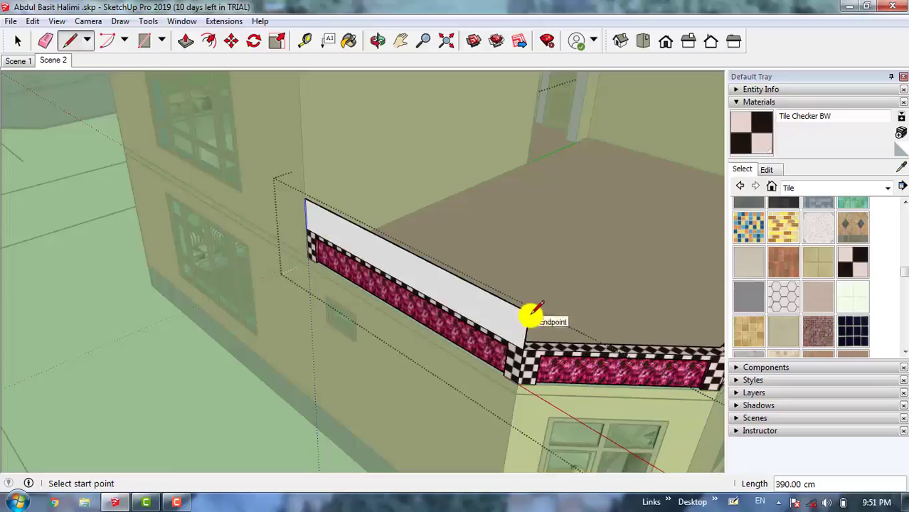
Step: Draw a line of about 226 cm between the tops of the vertical lines above the short front parapet section
click(529, 313)
scroll(268, 326, down, 1)
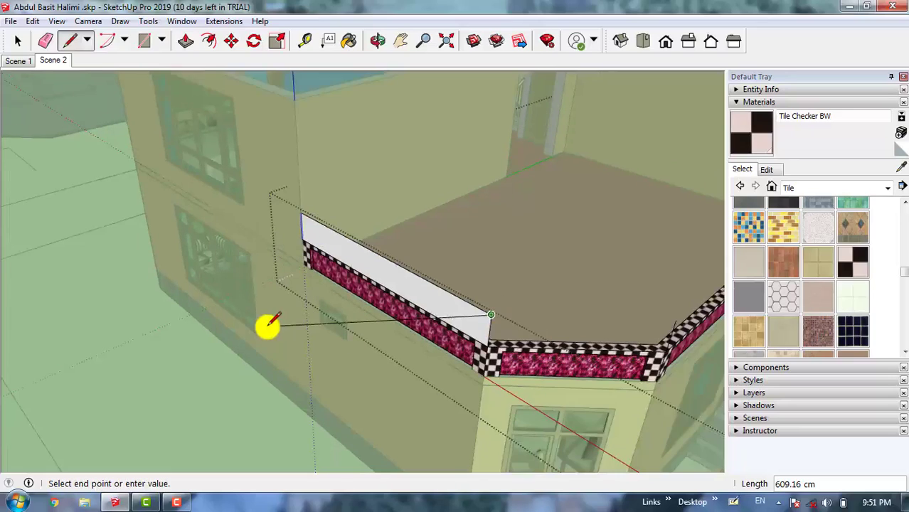
middle_drag(335, 308, 614, 310)
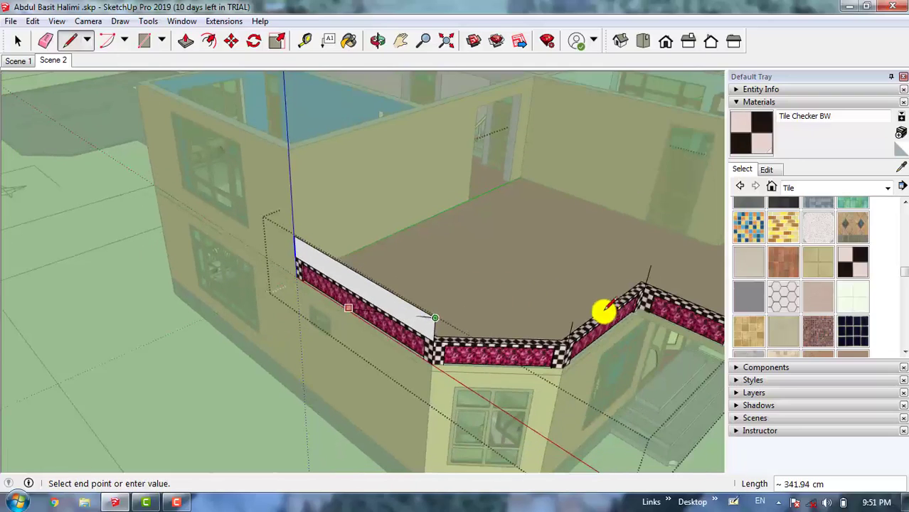
scroll(604, 311, up, 5)
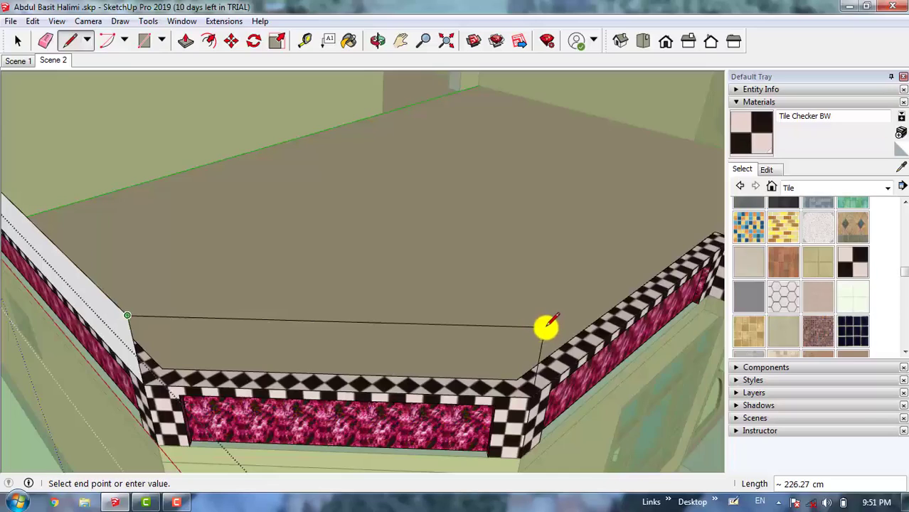
click(545, 325)
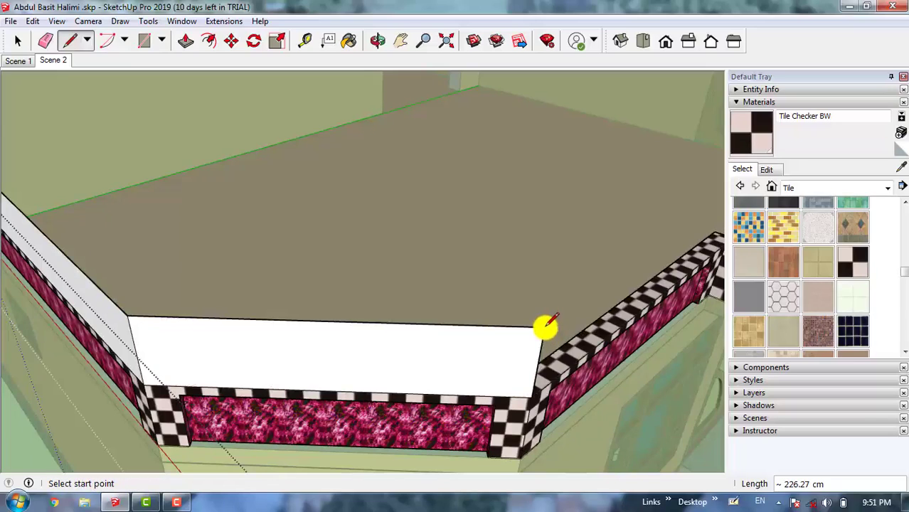
Step: Draw a 270 cm line from the short front section's vertical line top to the one at the inward corner
click(545, 326)
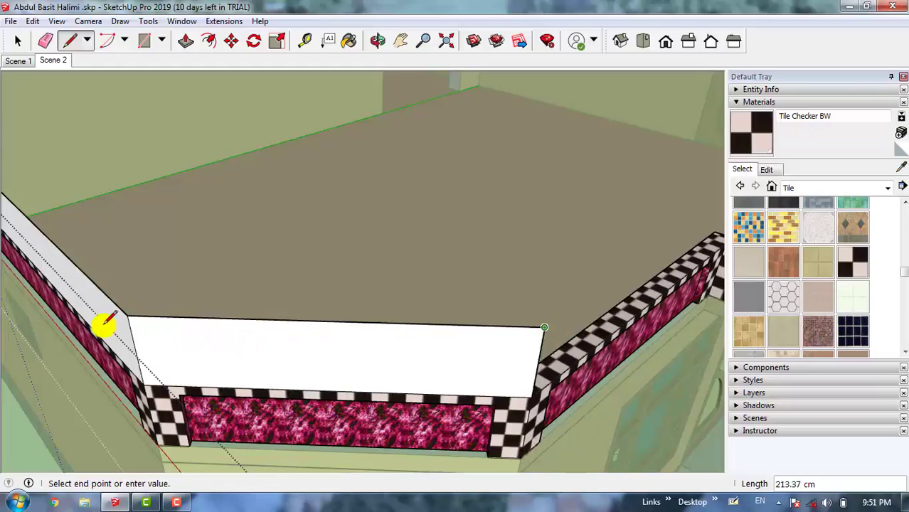
scroll(103, 325, down, 2)
scroll(716, 220, down, 2)
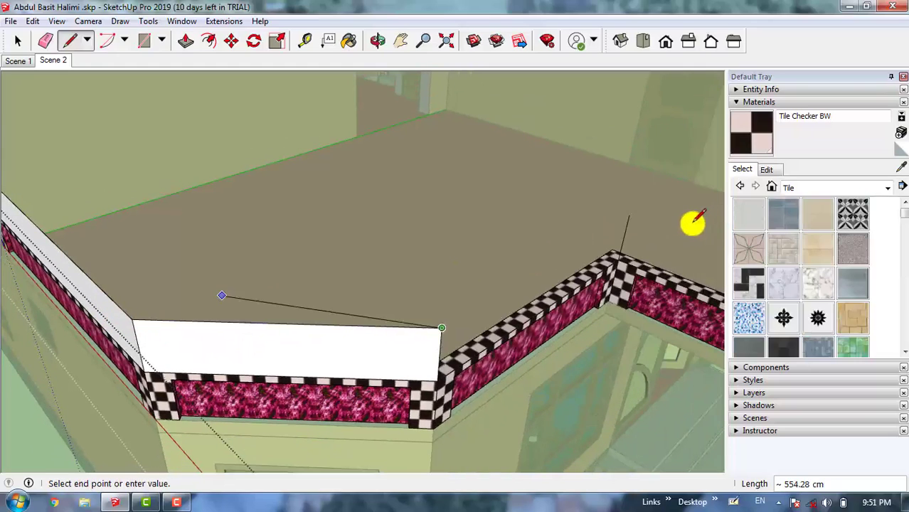
scroll(646, 227, up, 3)
scroll(619, 221, up, 3)
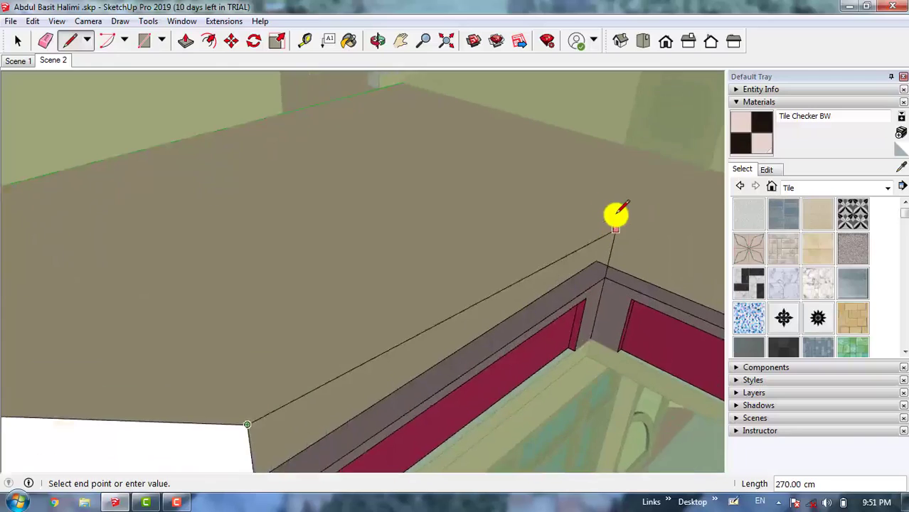
click(620, 208)
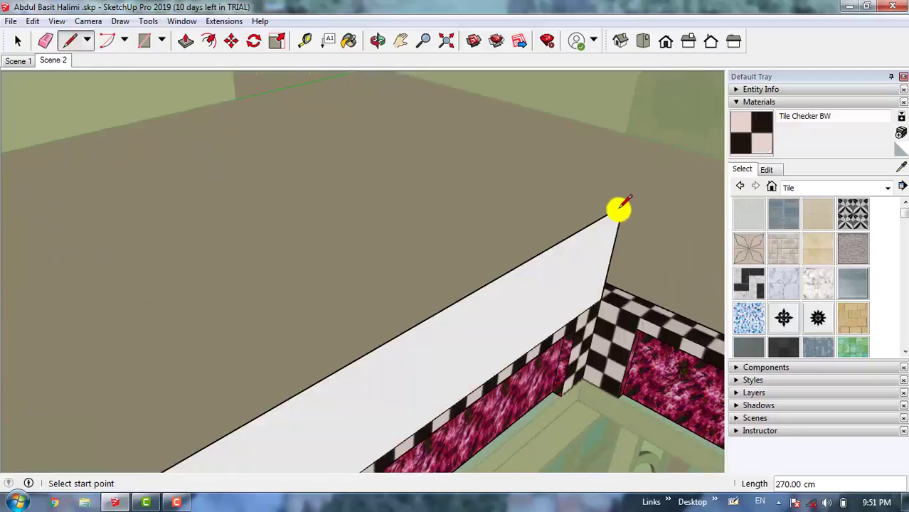
Step: Draw a 180 cm line from the inward corner's vertical line top to the one at the long section's near corner
click(620, 208)
scroll(209, 210, down, 1)
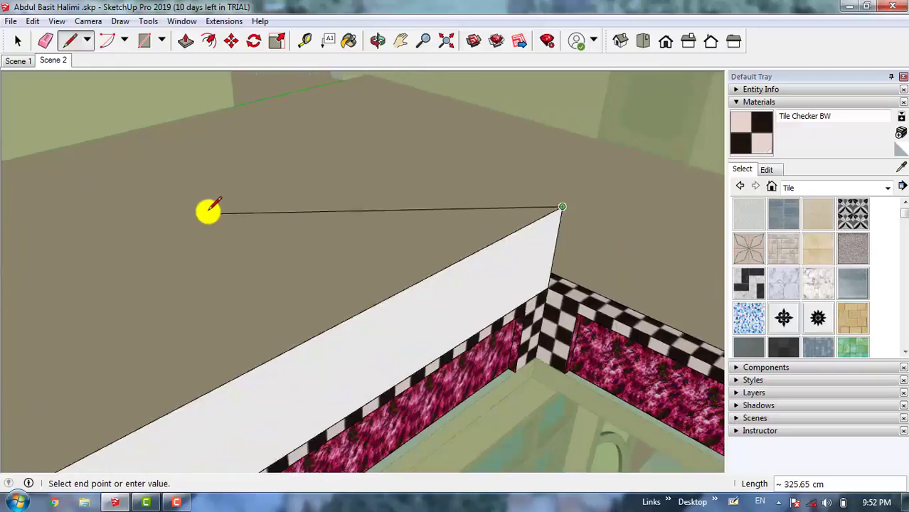
scroll(208, 211, down, 2)
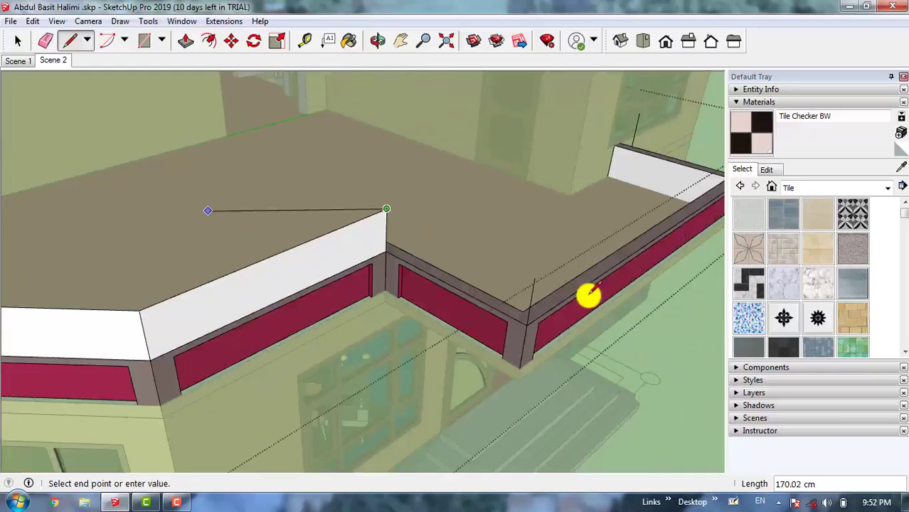
scroll(537, 284, up, 3)
text(180)
key(Return)
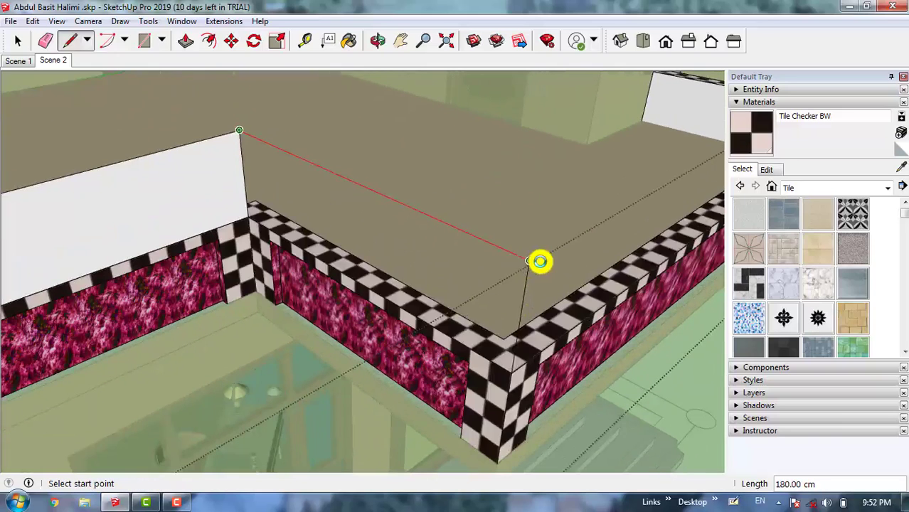
Step: Draw a 490 cm line joining the tops of the vertical lines at both ends of the long parapet section
scroll(493, 268, down, 3)
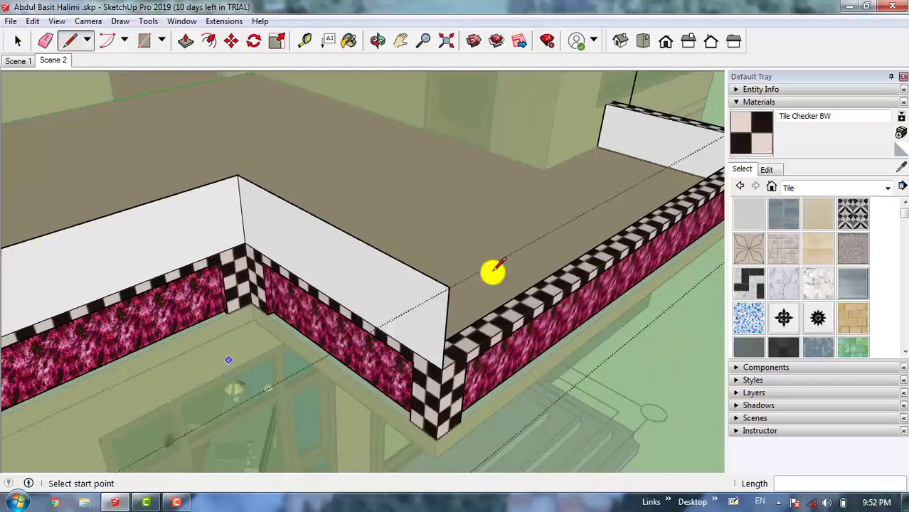
scroll(440, 289, up, 2)
click(417, 296)
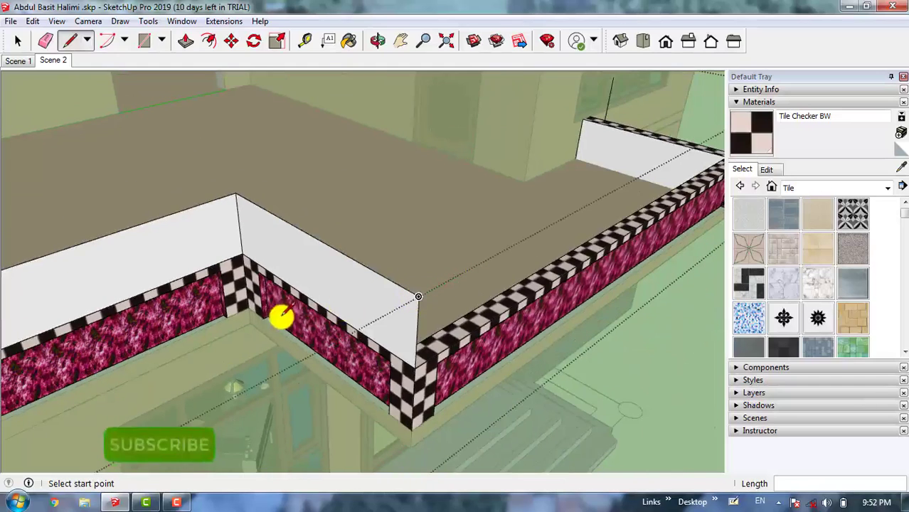
scroll(268, 322, down, 3)
scroll(616, 199, up, 6)
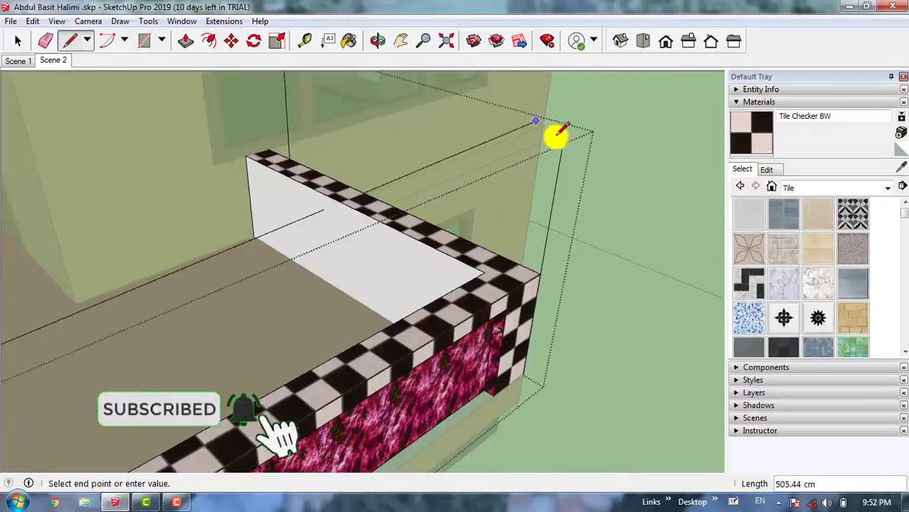
click(560, 148)
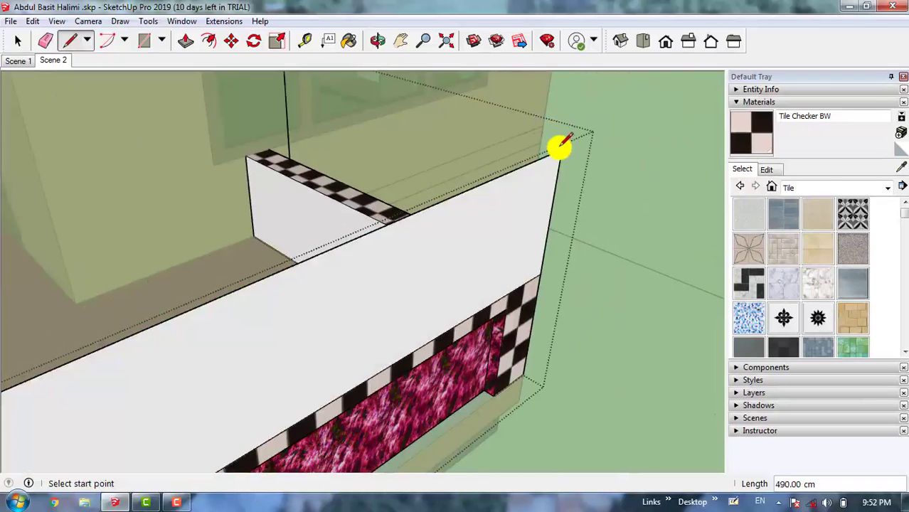
Step: Draw a 160 cm line between the vertical line tops above the short end section, closing the face near the house wall
click(560, 148)
scroll(374, 299, down, 2)
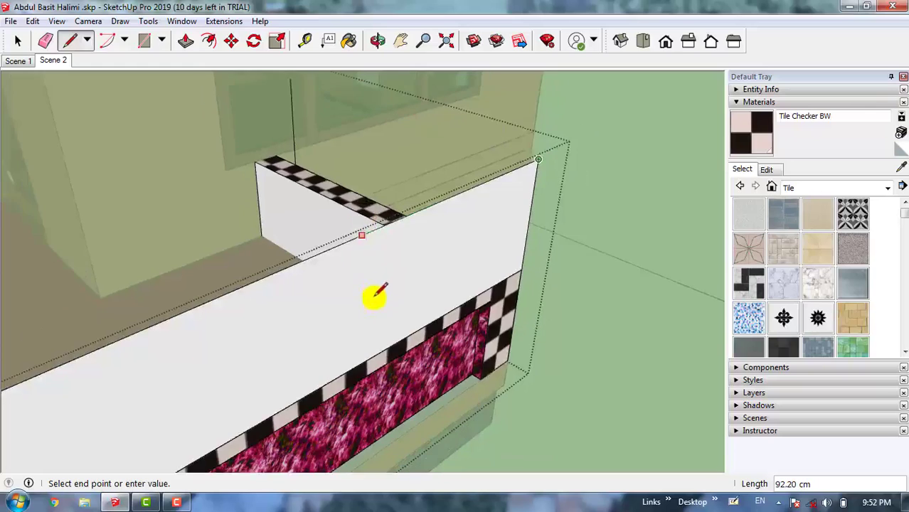
scroll(296, 90, up, 2)
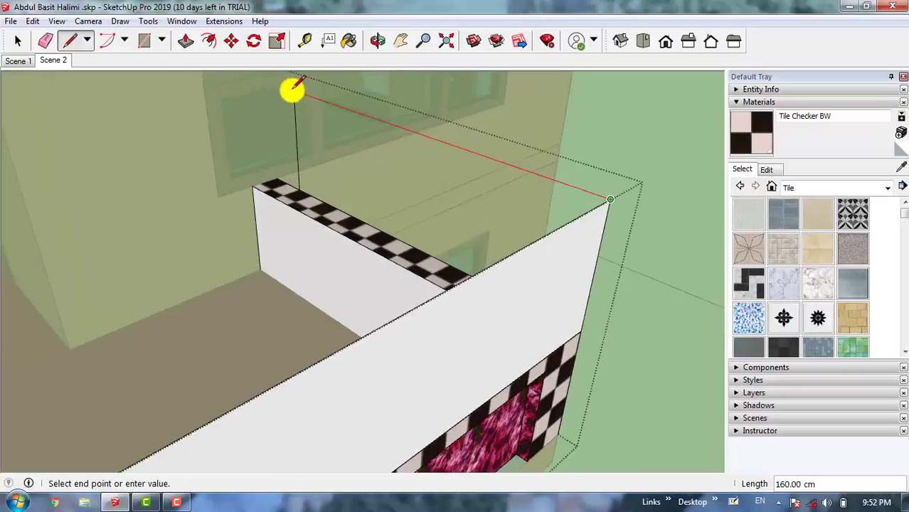
click(294, 91)
scroll(594, 162, down, 4)
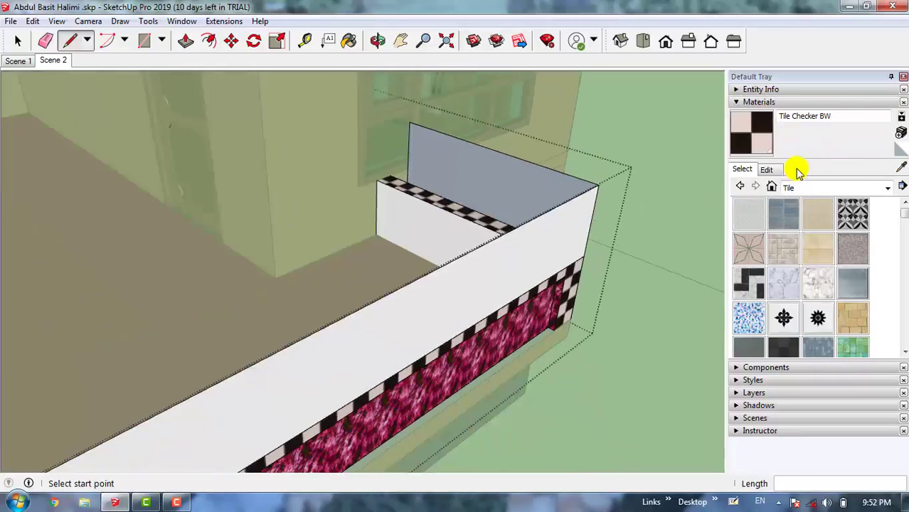
scroll(603, 189, down, 5)
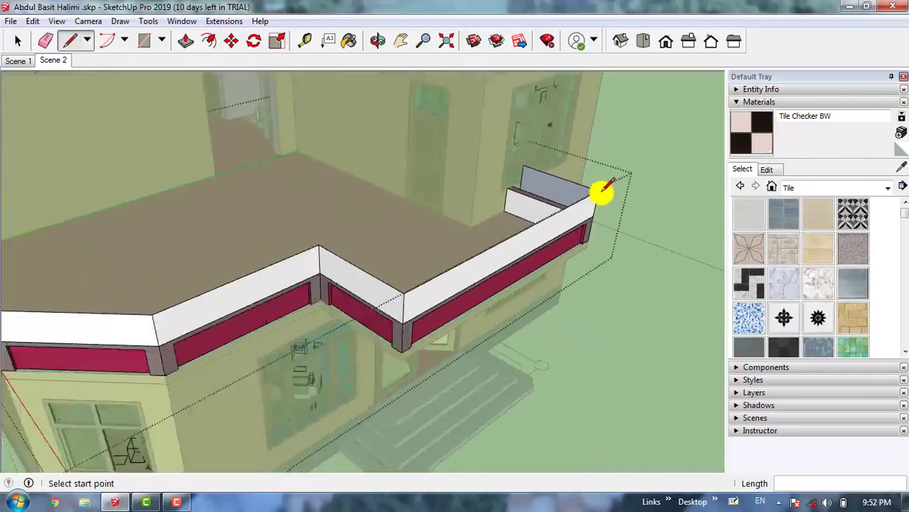
Step: Show the Landscaping, Fencing and Vegetation collection of the material library
scroll(602, 188, down, 1)
scroll(438, 274, up, 6)
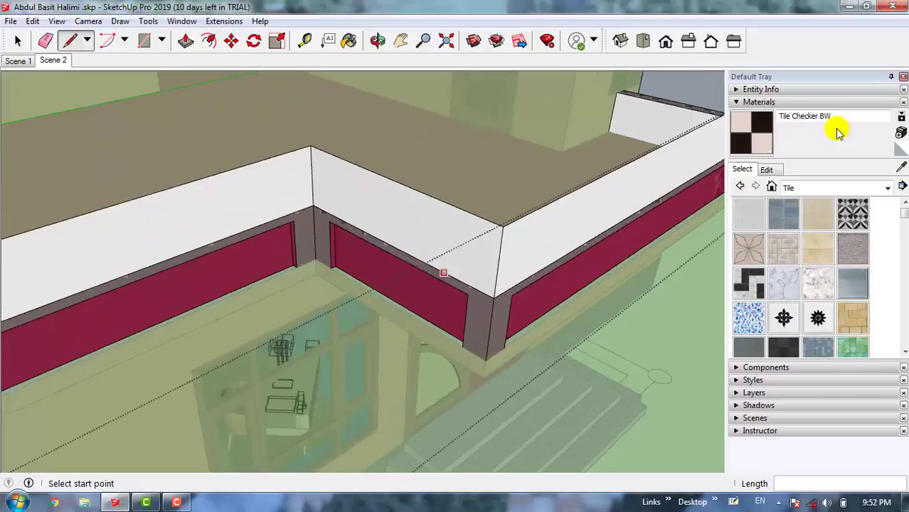
click(889, 189)
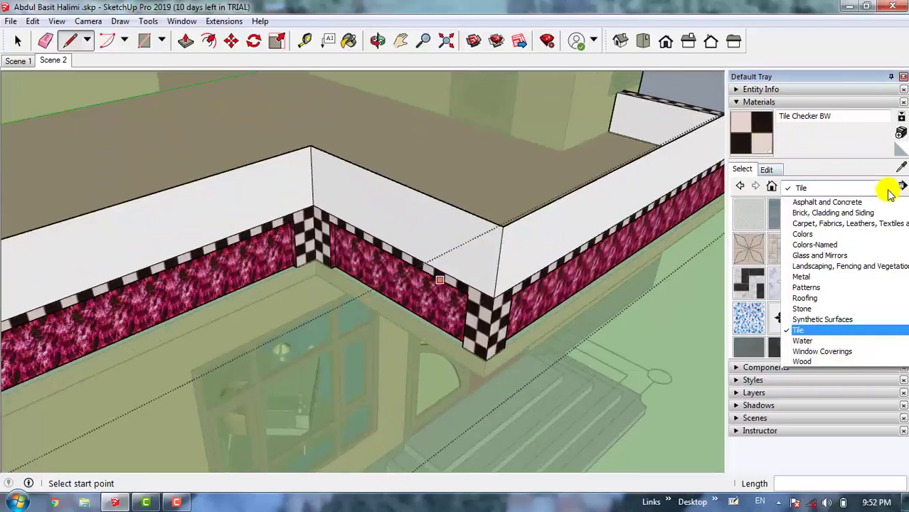
click(842, 269)
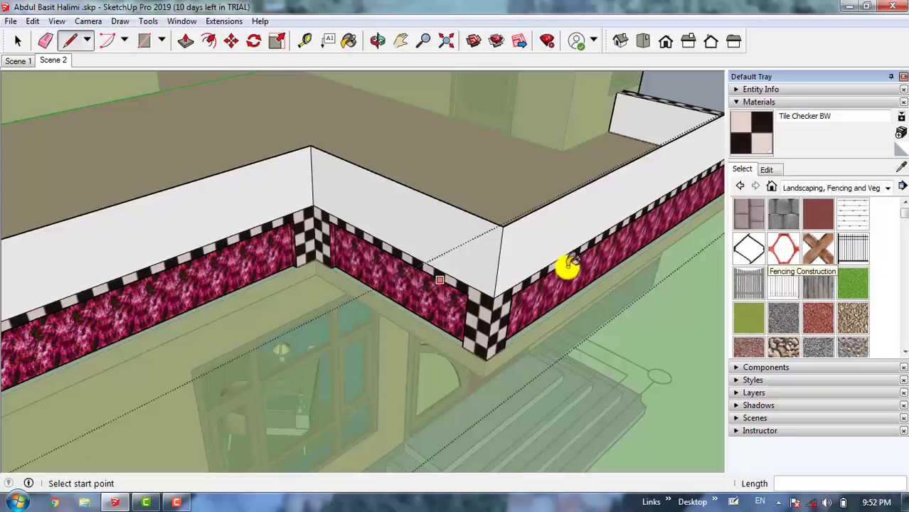
Step: Try the Fencing Construction material on the raised face between the inward corner and the long section's near corner, and undo it
click(784, 249)
click(396, 213)
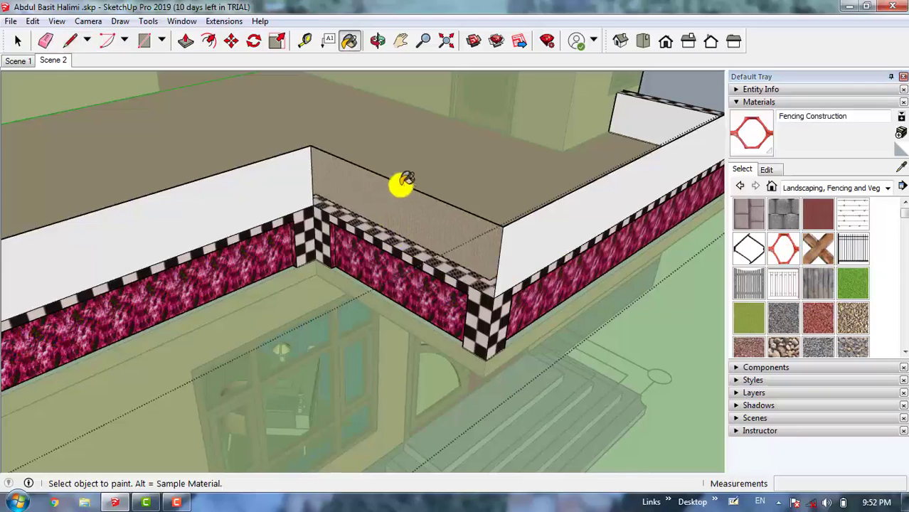
scroll(372, 200, up, 3)
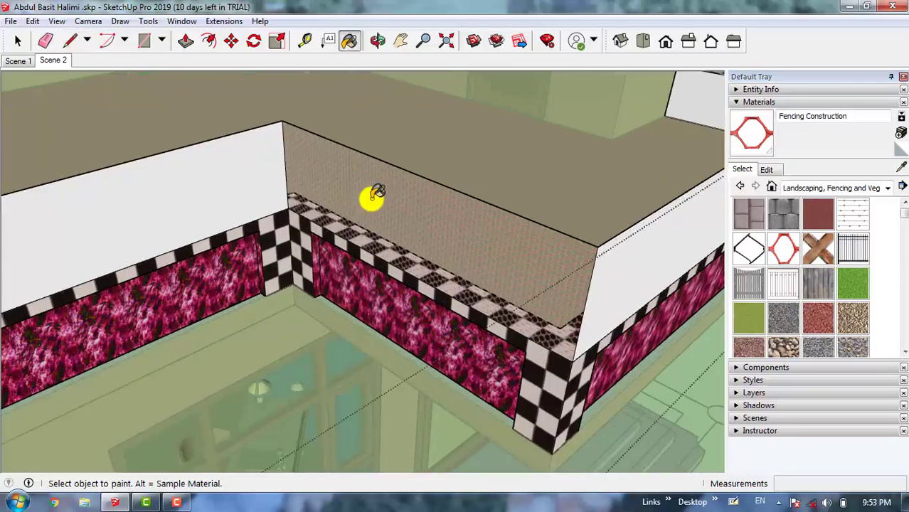
key(ctrl+z)
Step: Paint the raised faces on both sides of the inward corner with the Wood Fence with Lattice material
scroll(796, 278, down, 5)
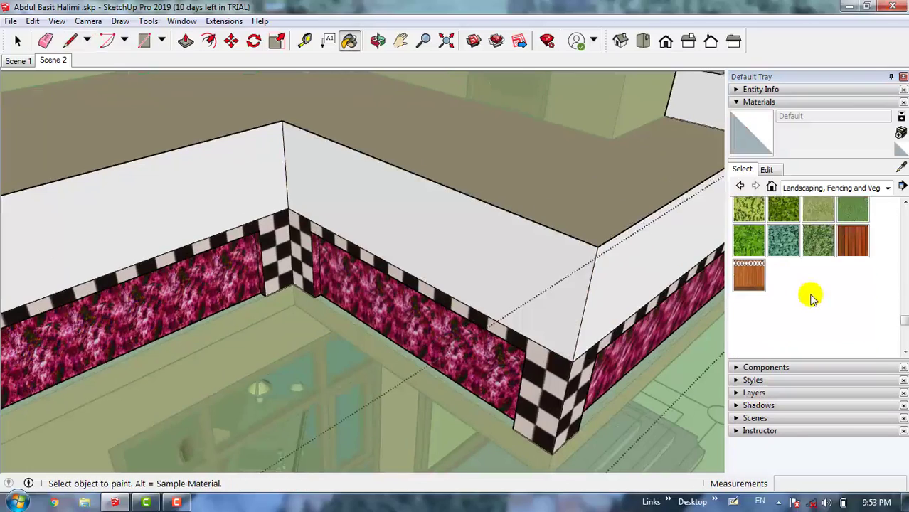
scroll(847, 267, up, 3)
scroll(836, 249, down, 3)
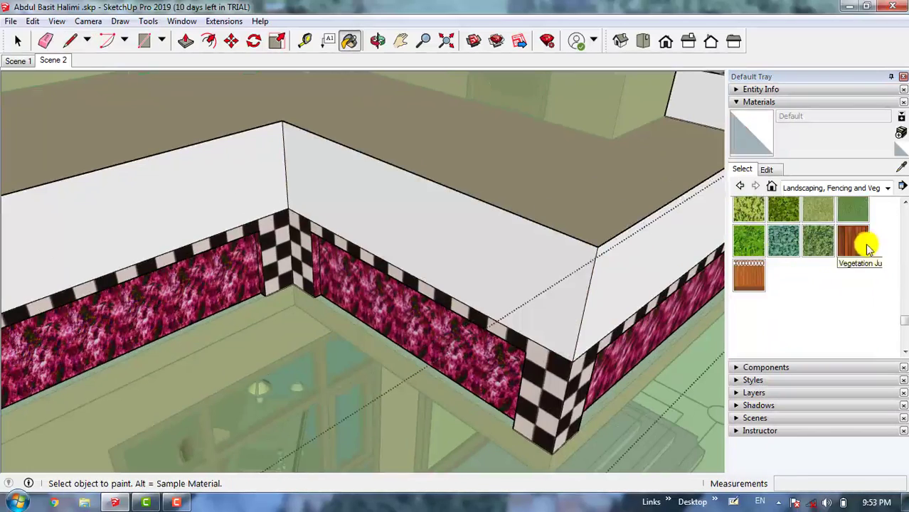
click(747, 276)
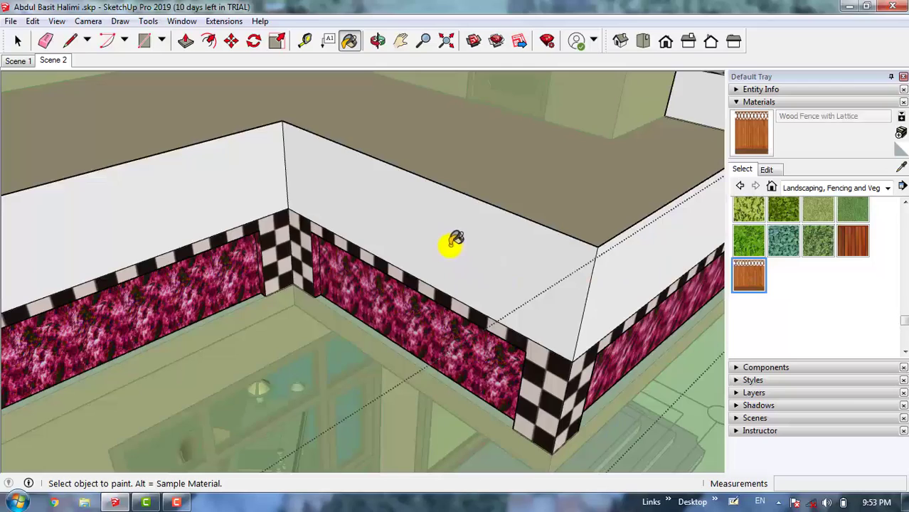
click(451, 245)
click(256, 180)
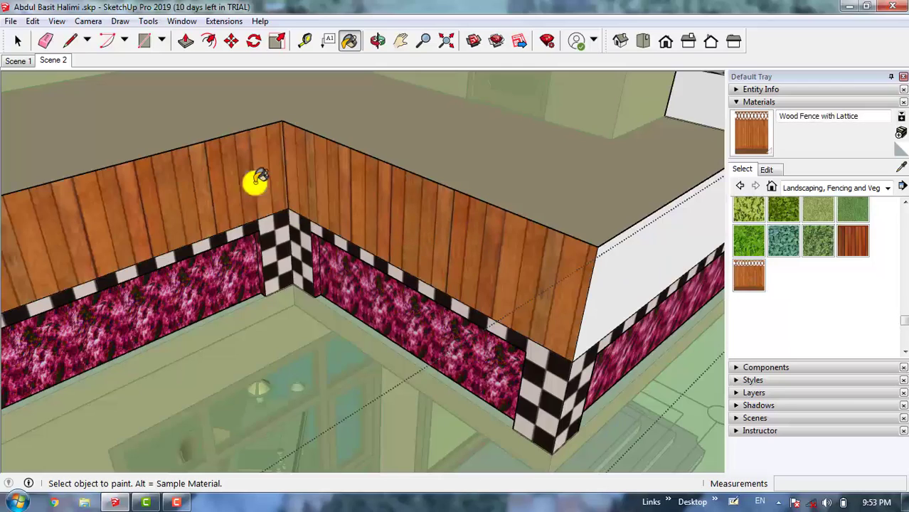
Step: Set the texture width of the Wood Fence with Lattice material to 100 cm
click(768, 169)
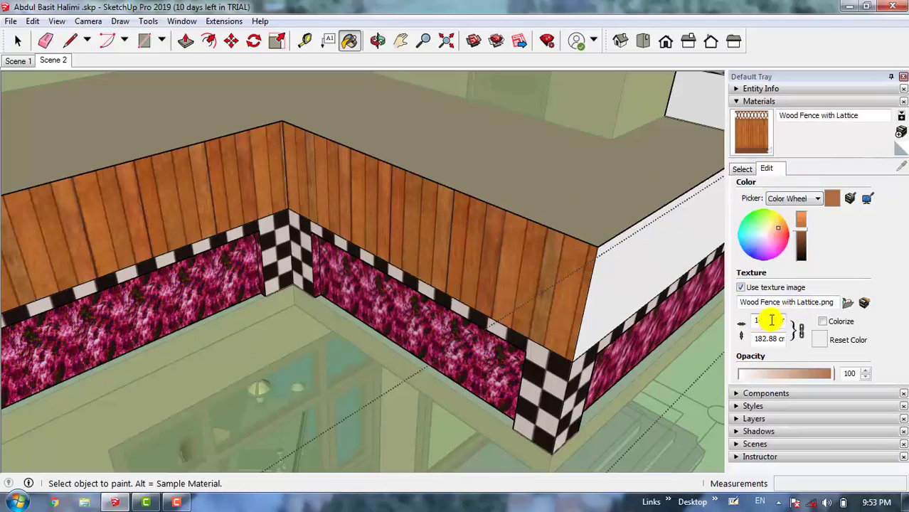
drag(777, 320, 752, 325)
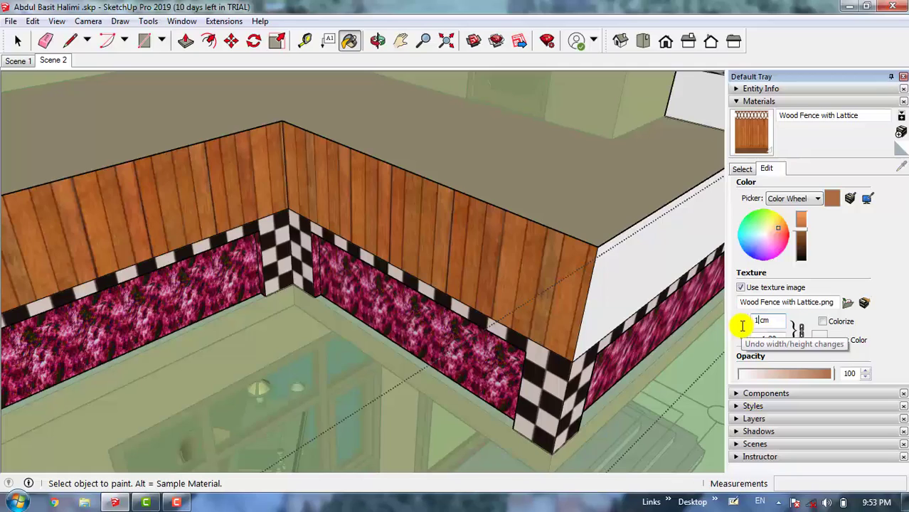
key(Return)
text(0)
key(Return)
text(0)
key(Return)
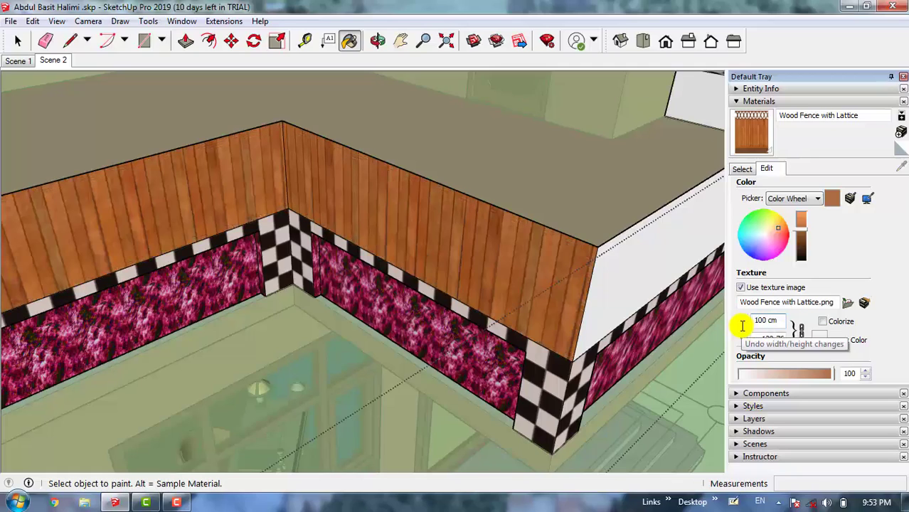
Step: Set the Wood Fence with Lattice texture width to 80 cm
key(BackSpace)
key(BackSpace)
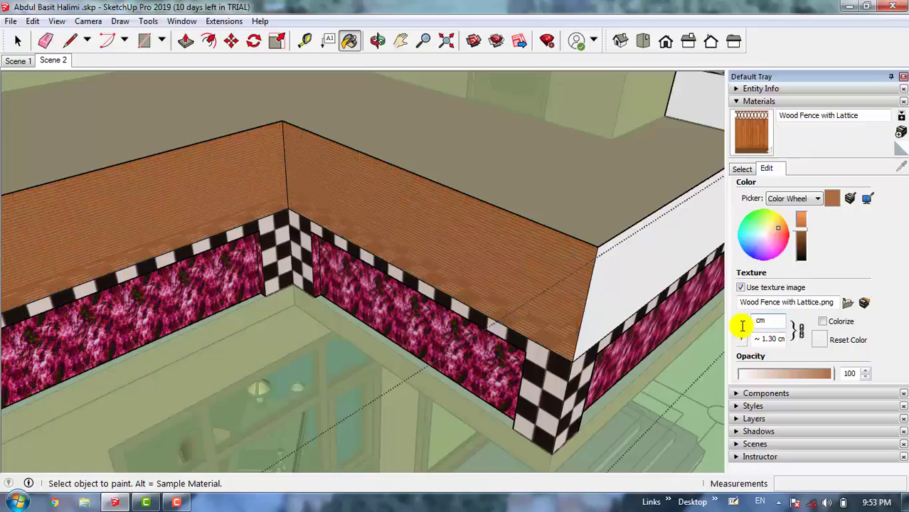
text(8)
key(Return)
text(0)
key(Return)
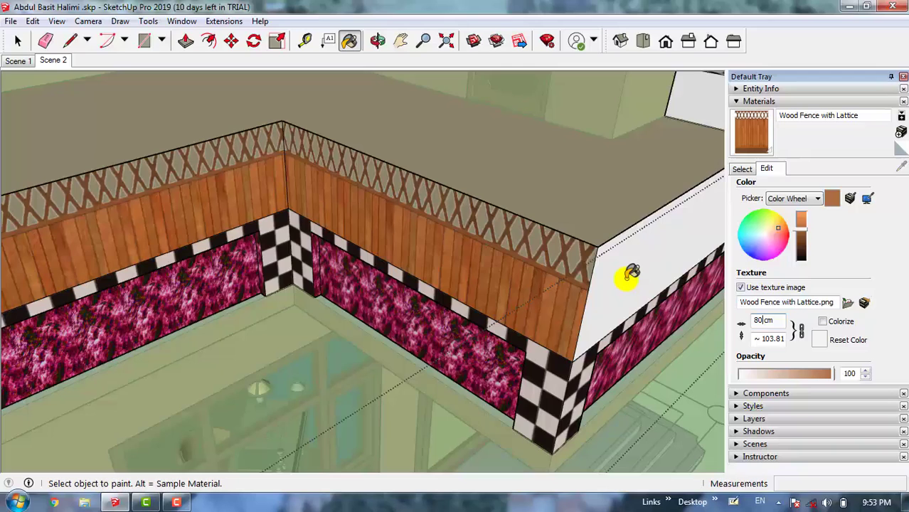
Step: Paint the raised faces of the long section, the short front section and the side section by the blue axis with Wood Fence with Lattice
scroll(626, 274, down, 3)
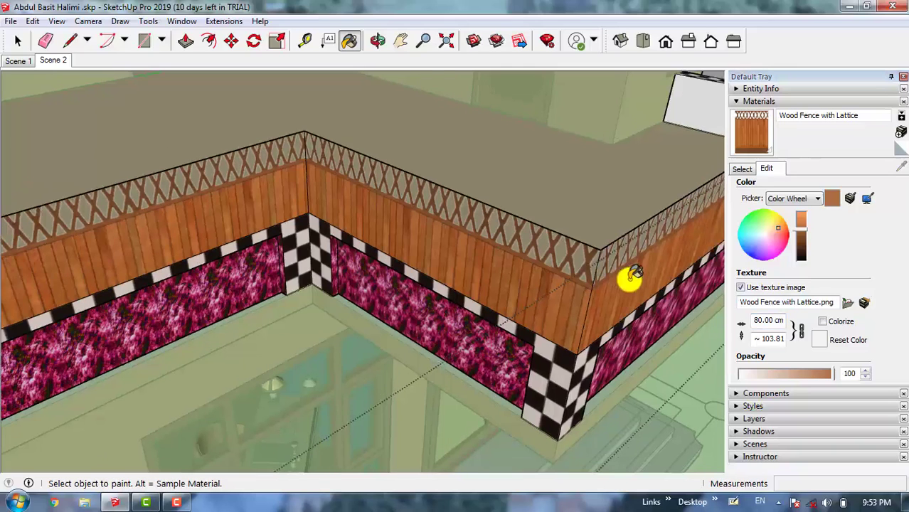
scroll(629, 250, down, 2)
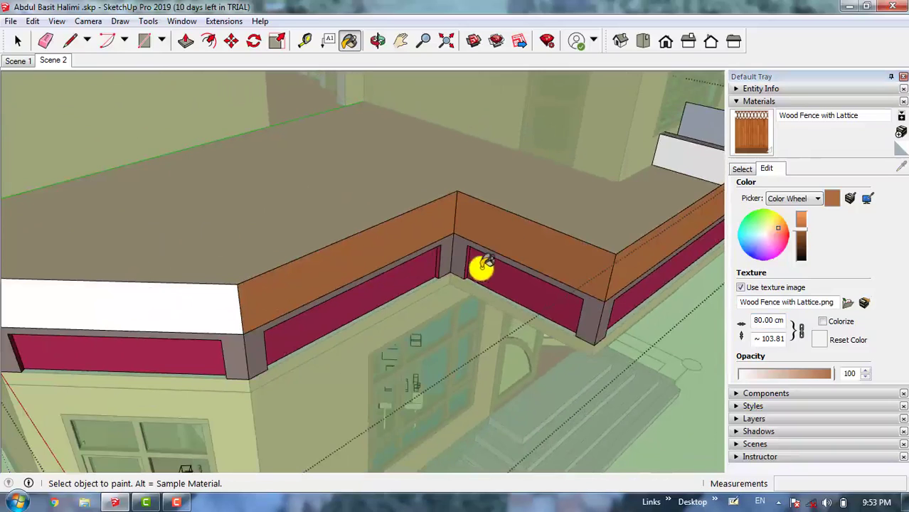
scroll(567, 244, down, 2)
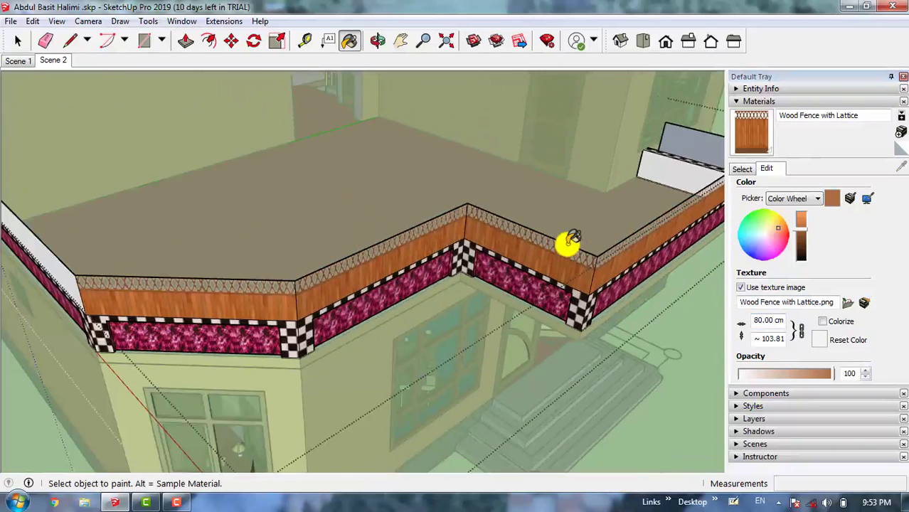
scroll(108, 231, up, 3)
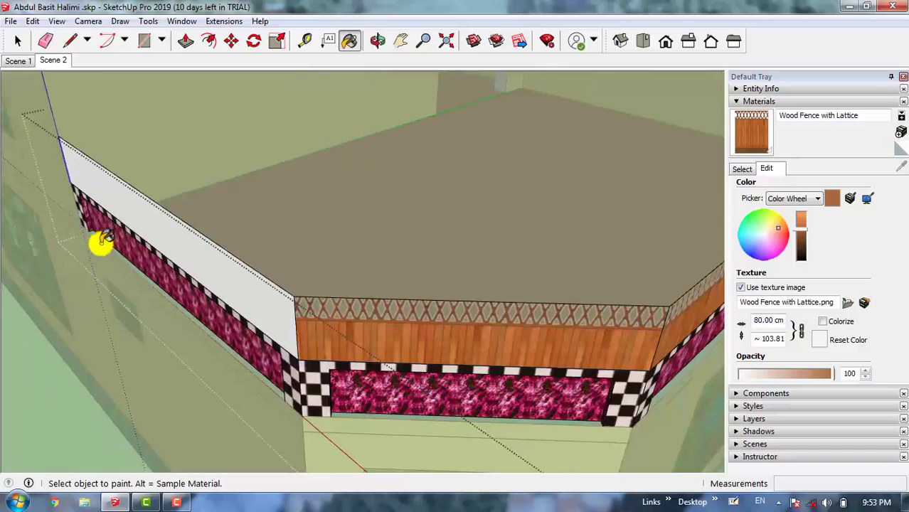
click(154, 223)
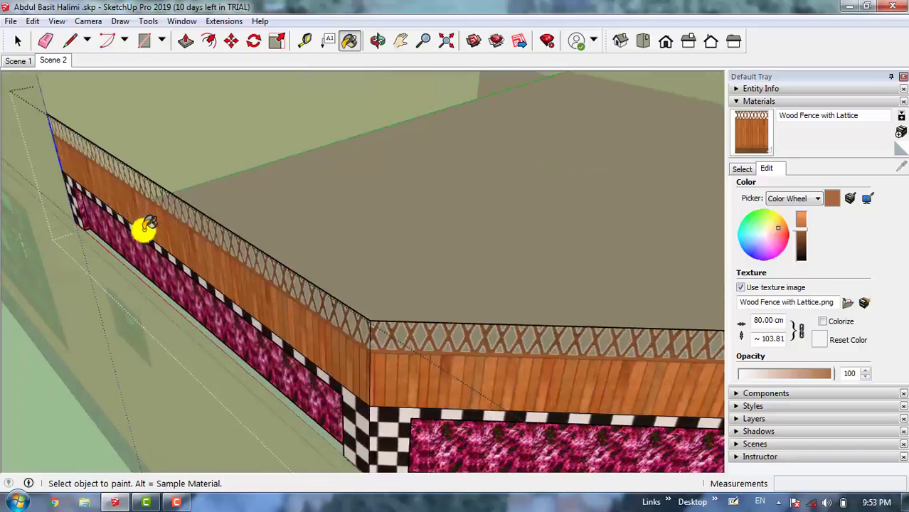
scroll(80, 163, down, 1)
scroll(66, 151, down, 3)
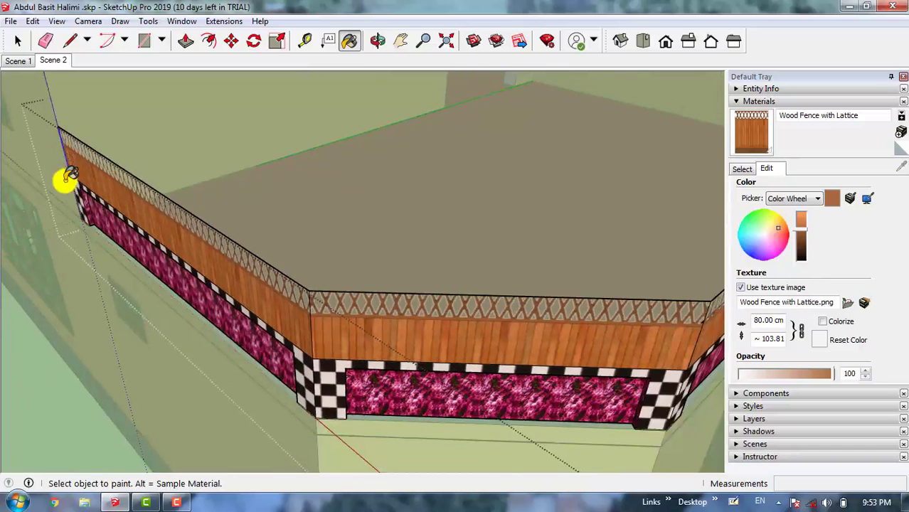
Step: Paint both sides of the raised face above the short end section near the house wall with Wood Fence with Lattice
scroll(67, 178, down, 5)
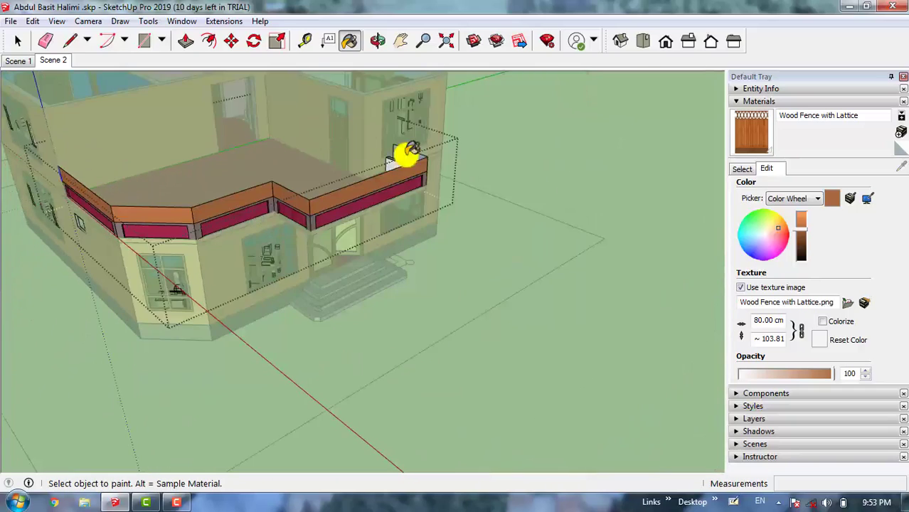
scroll(406, 154, up, 6)
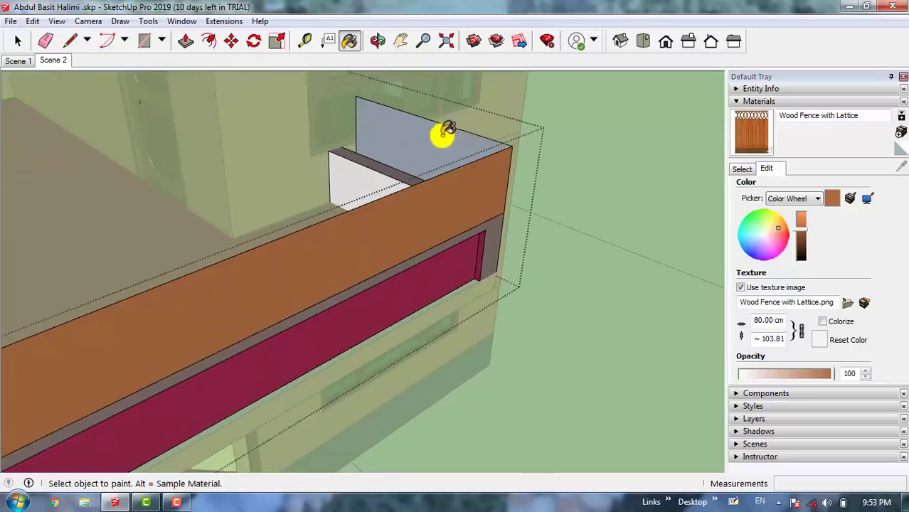
middle_drag(463, 139, 207, 213)
scroll(452, 242, down, 6)
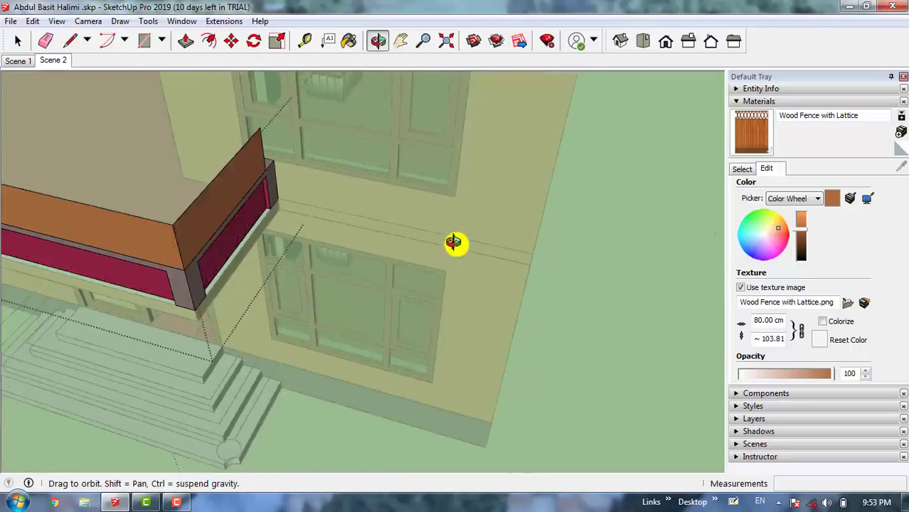
middle_drag(250, 207, 398, 132)
scroll(254, 131, up, 3)
middle_drag(189, 167, 302, 177)
scroll(341, 176, up, 2)
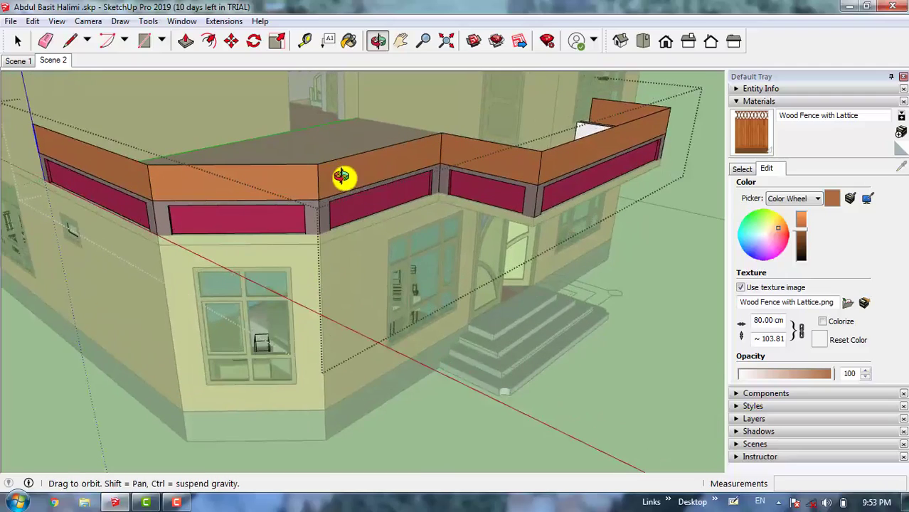